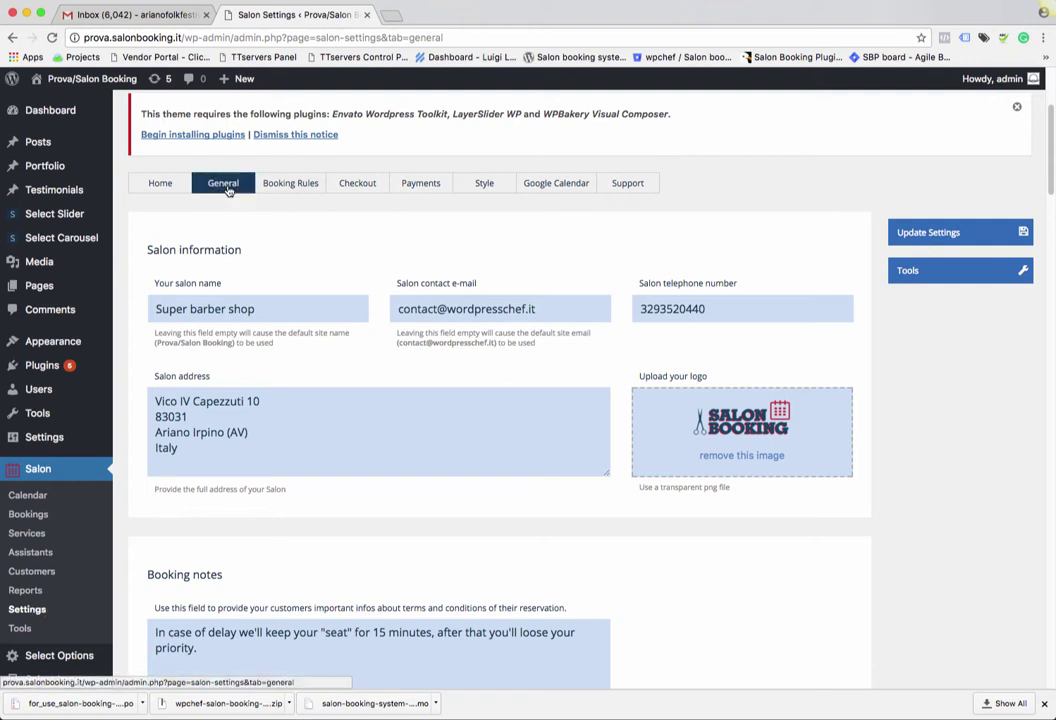
Step: Review the salon information, booking notes and assistant selection options in the salon's General settings
{"action": "left_click_drag", "start_coordinate": [110, 194], "coordinate": [549, 479]}
{"action": "left_click", "coordinate": [382, 266]}
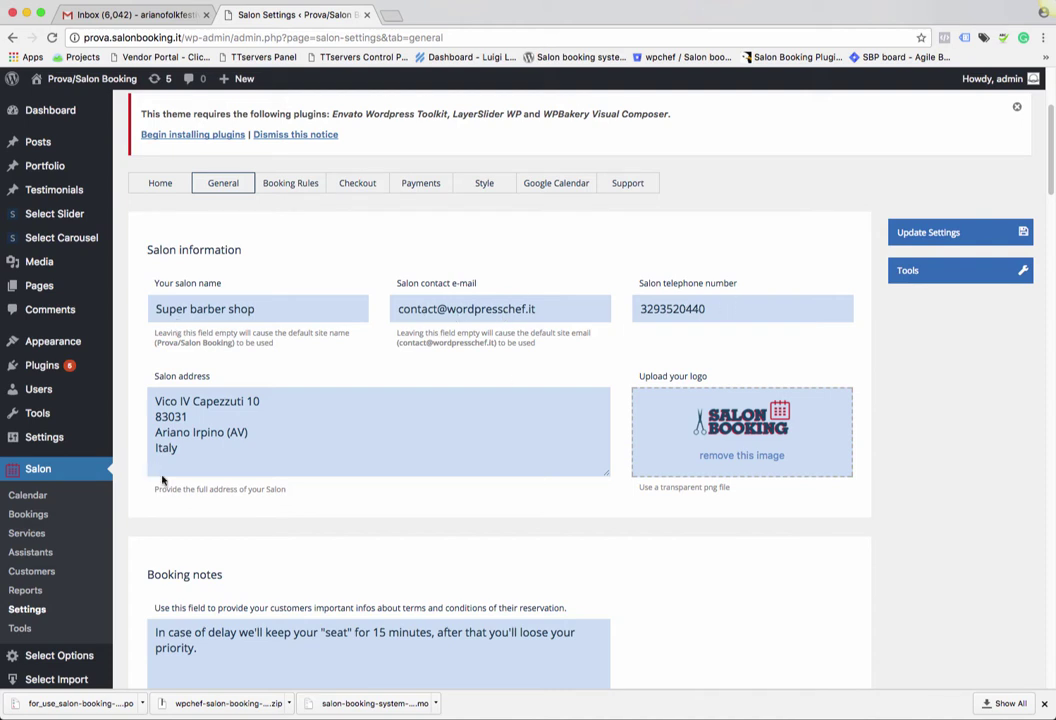
{"action": "left_click", "coordinate": [168, 433]}
{"action": "key", "text": "super+a"}
{"action": "left_click", "coordinate": [690, 594]}
{"action": "scroll", "coordinate": [462, 573], "scroll_direction": "down", "scroll_amount": 5}
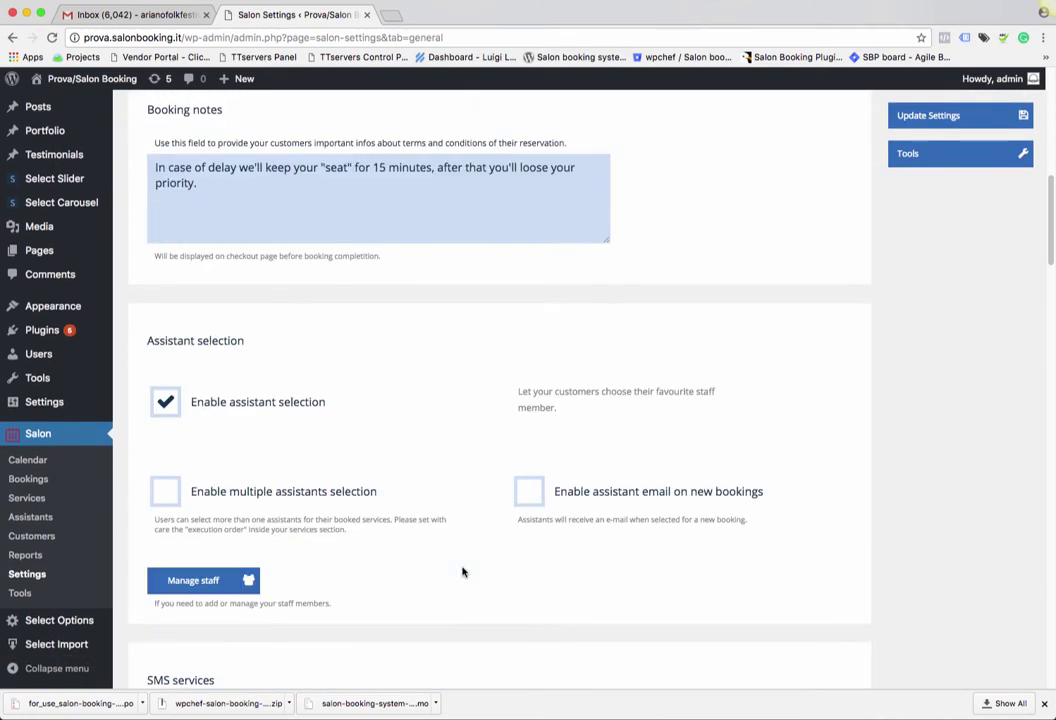
{"action": "scroll", "coordinate": [462, 570], "scroll_direction": "down", "scroll_amount": 2}
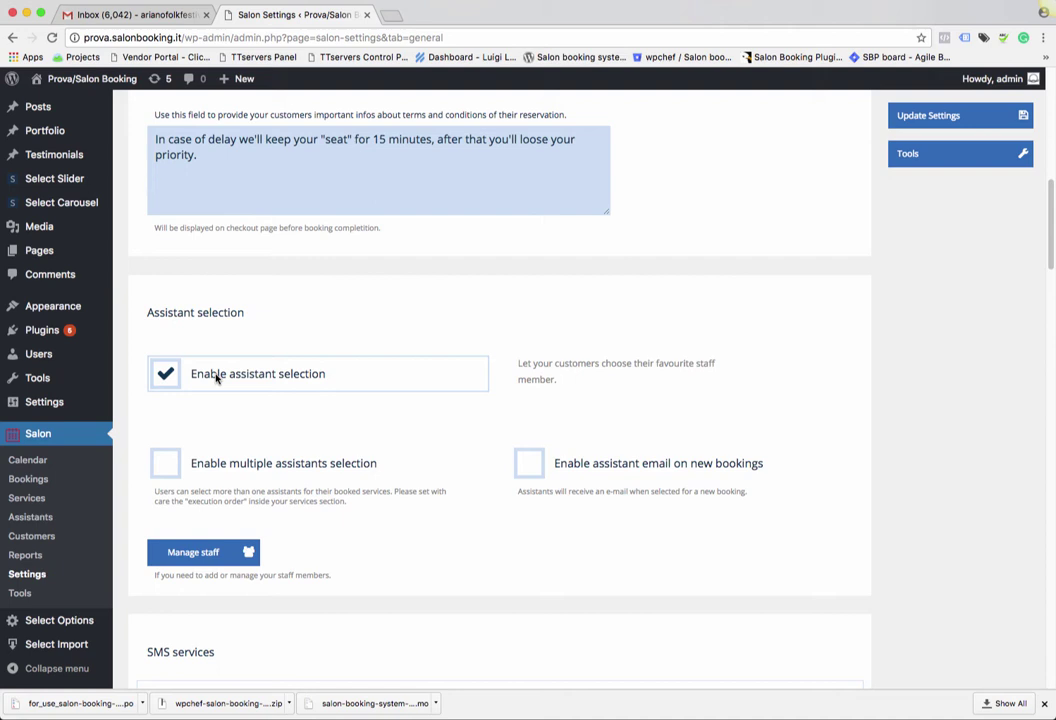
Step: Look through the SMS services, email notification, automatic follow-up and feedback reminder options in the General settings
{"action": "scroll", "coordinate": [341, 424], "scroll_direction": "down", "scroll_amount": 8}
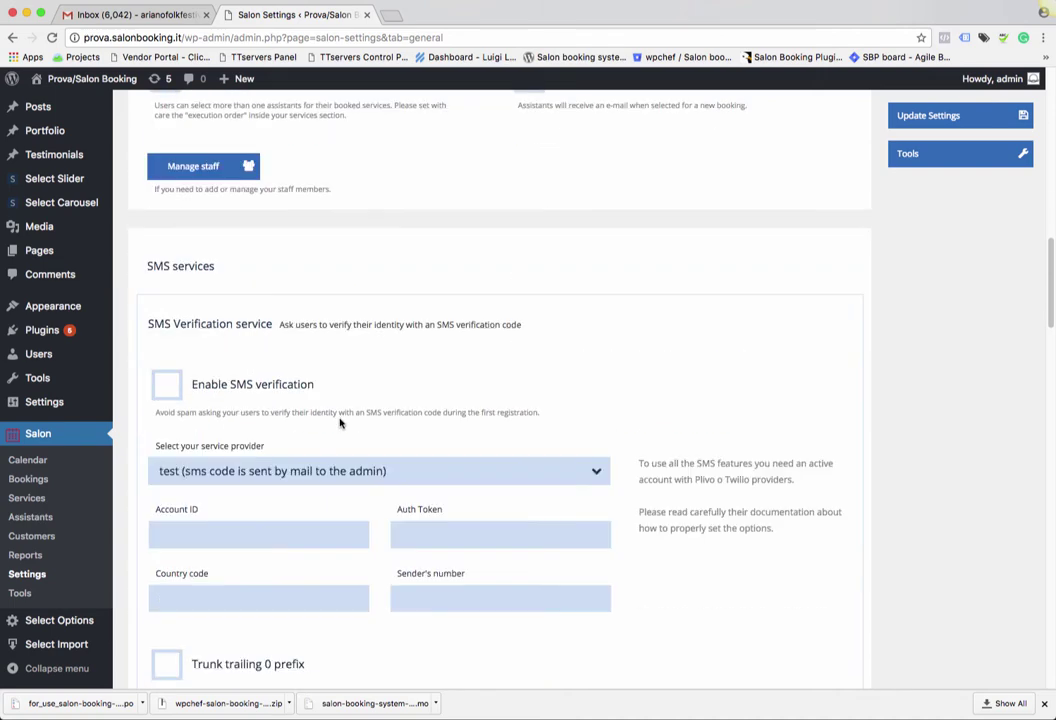
{"action": "scroll", "coordinate": [341, 424], "scroll_direction": "down", "scroll_amount": 10}
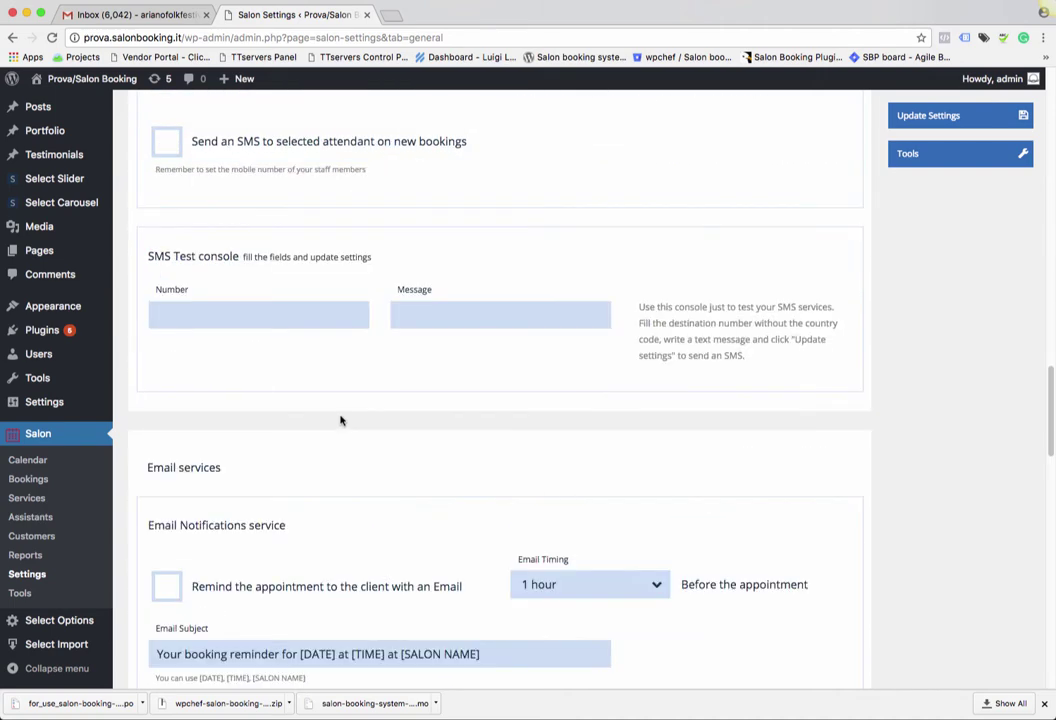
{"action": "scroll", "coordinate": [341, 420], "scroll_direction": "down", "scroll_amount": 3}
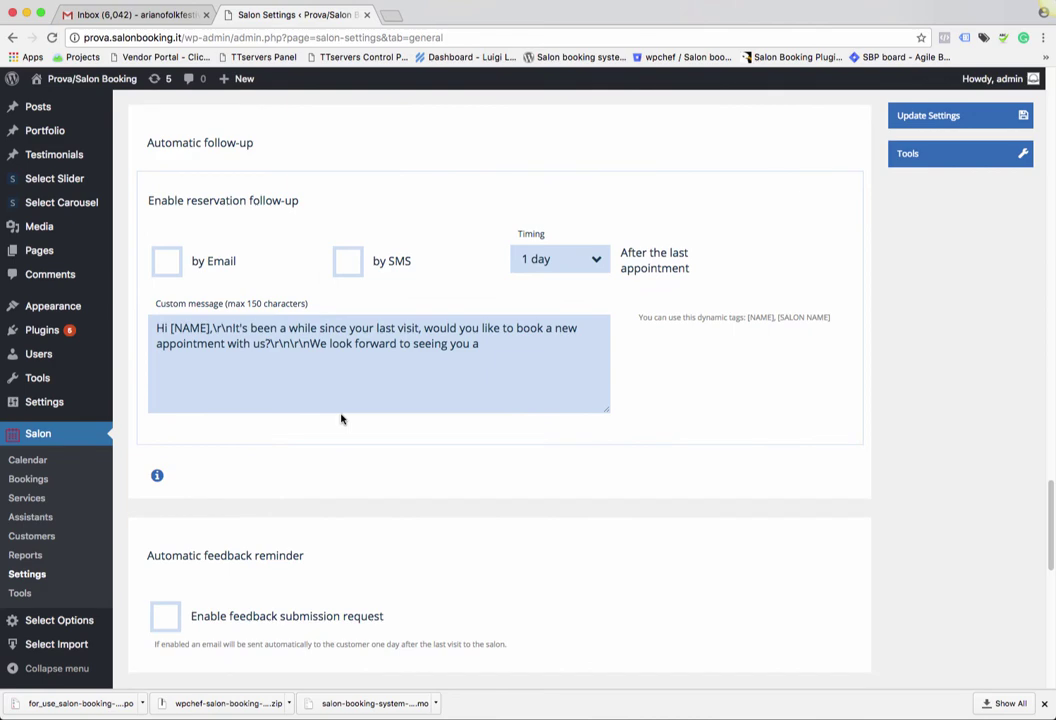
{"action": "scroll", "coordinate": [341, 419], "scroll_direction": "up", "scroll_amount": 20}
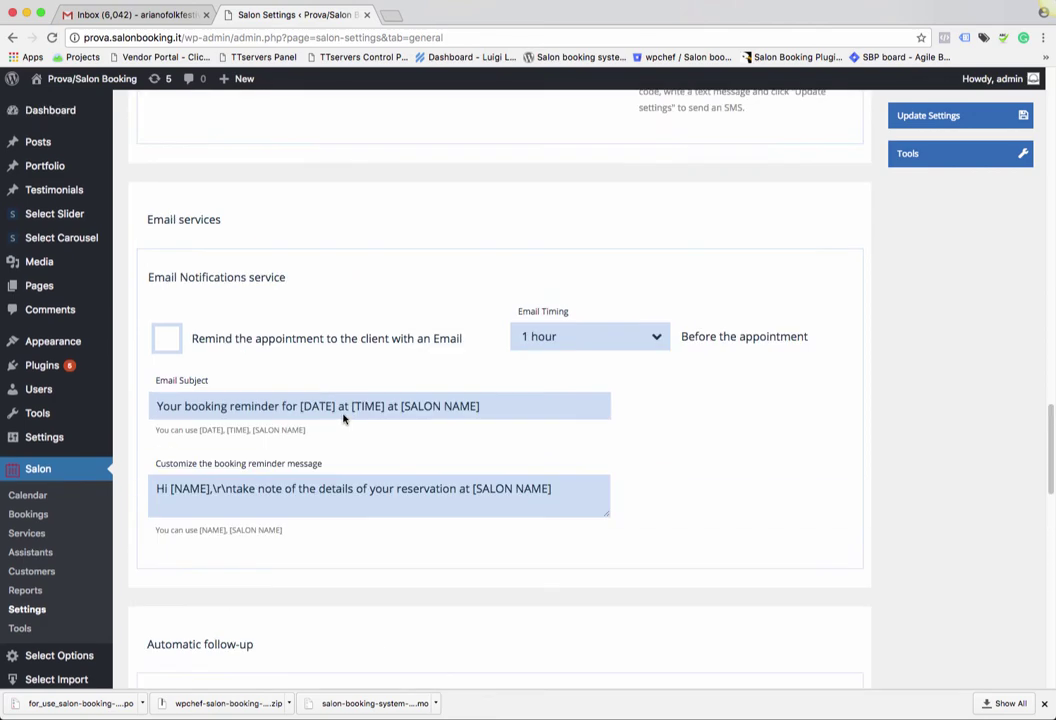
{"action": "scroll", "coordinate": [343, 418], "scroll_direction": "down", "scroll_amount": 7}
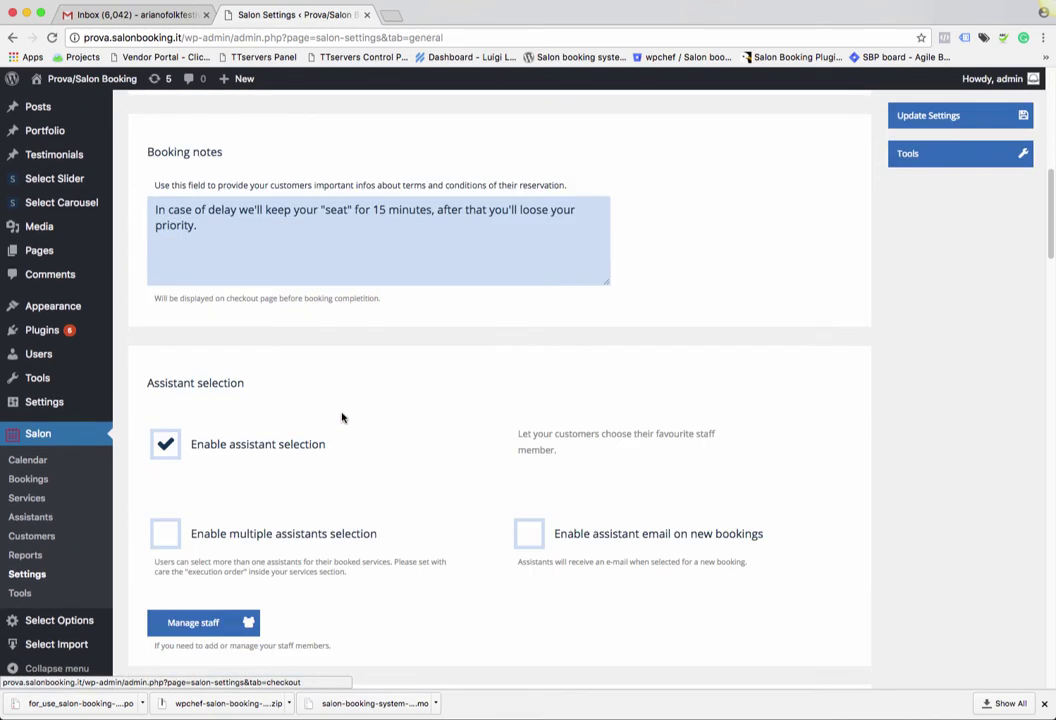
{"action": "scroll", "coordinate": [343, 418], "scroll_direction": "up", "scroll_amount": 3}
{"action": "scroll", "coordinate": [339, 434], "scroll_direction": "up", "scroll_amount": 2}
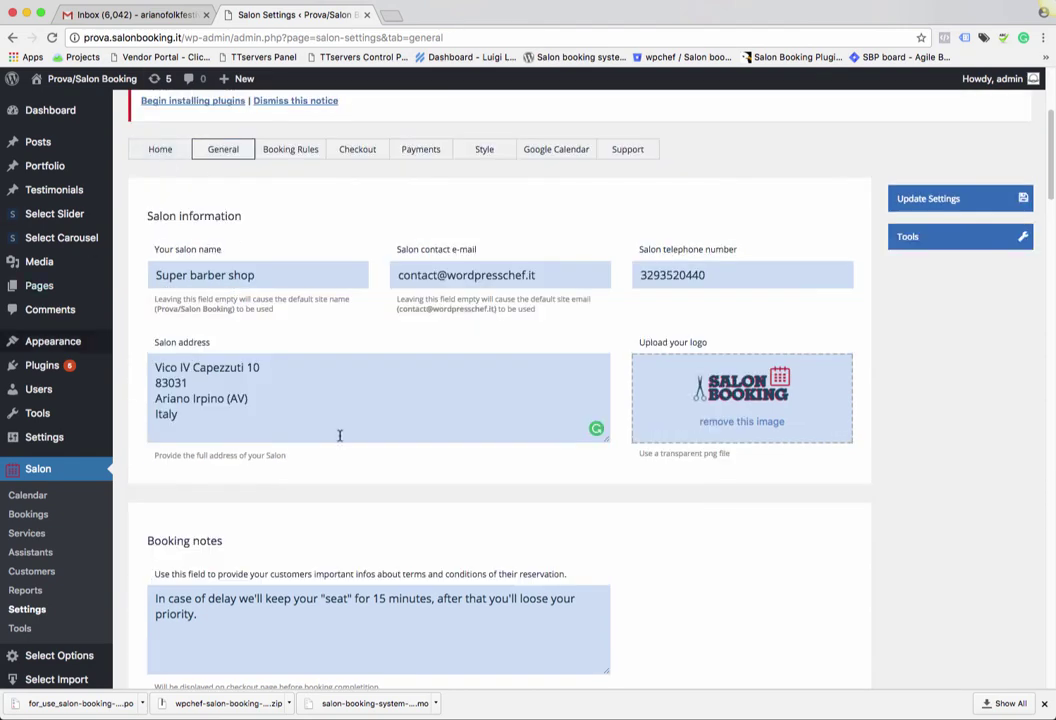
{"action": "scroll", "coordinate": [412, 358], "scroll_direction": "down", "scroll_amount": 8}
{"action": "scroll", "coordinate": [305, 210], "scroll_direction": "up", "scroll_amount": 1}
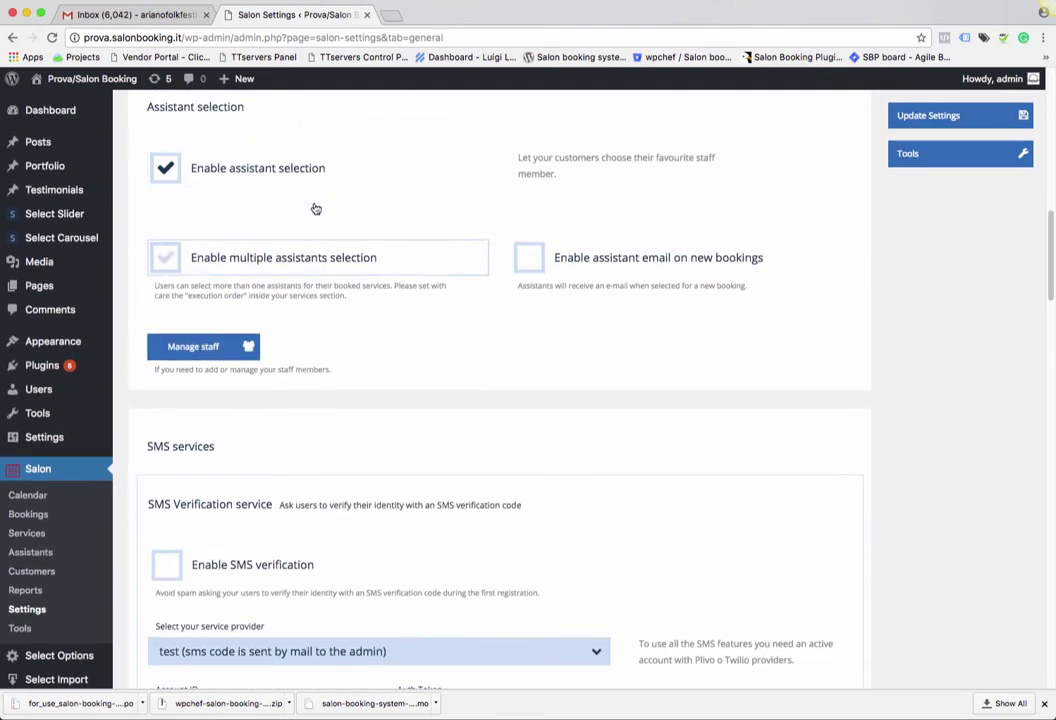
{"action": "scroll", "coordinate": [384, 273], "scroll_direction": "up", "scroll_amount": 5}
{"action": "scroll", "coordinate": [384, 273], "scroll_direction": "up", "scroll_amount": 5}
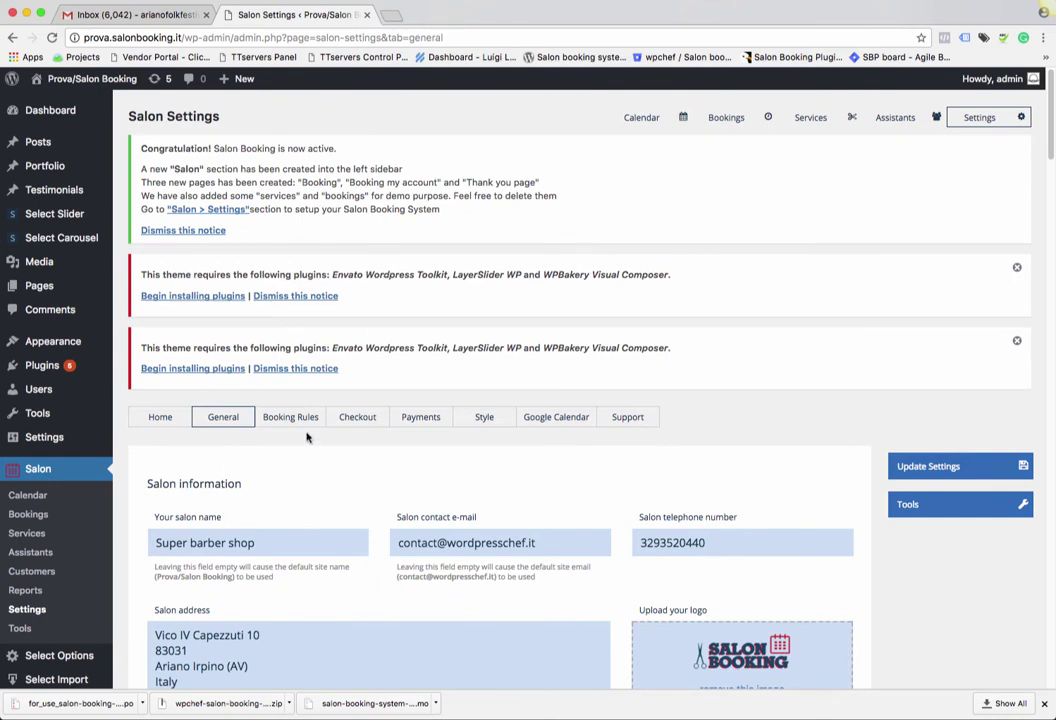
Step: Open the Booking Rules settings and set the customers per session to 3
{"action": "left_click", "coordinate": [274, 418]}
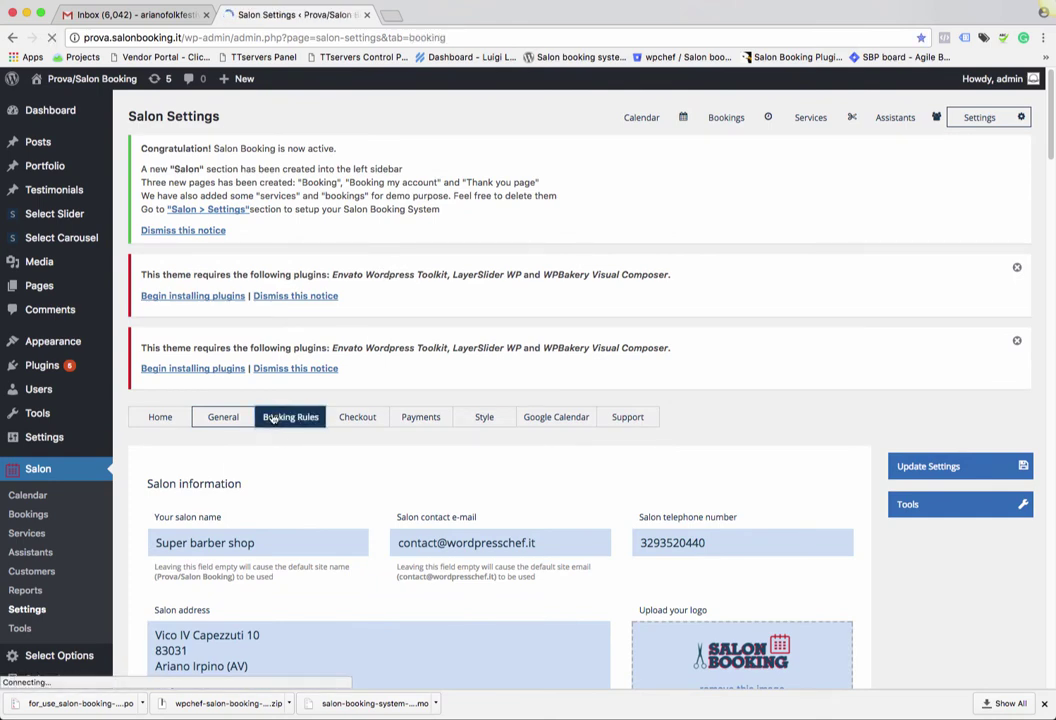
{"action": "scroll", "coordinate": [372, 392], "scroll_direction": "down", "scroll_amount": 4}
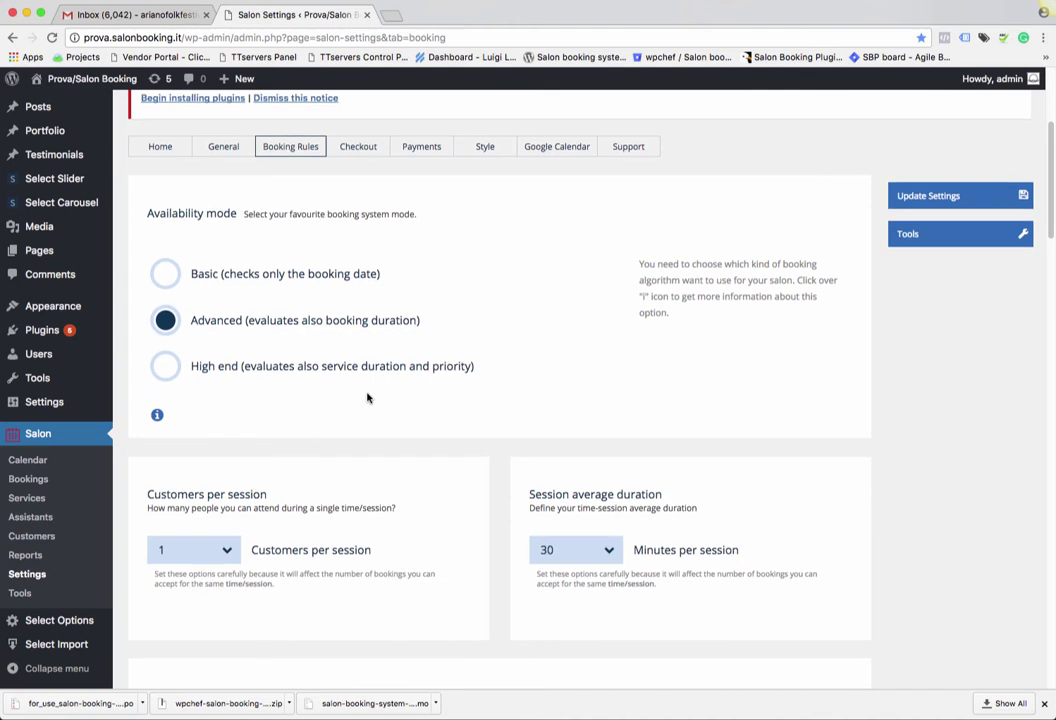
{"action": "scroll", "coordinate": [368, 394], "scroll_direction": "down", "scroll_amount": 2}
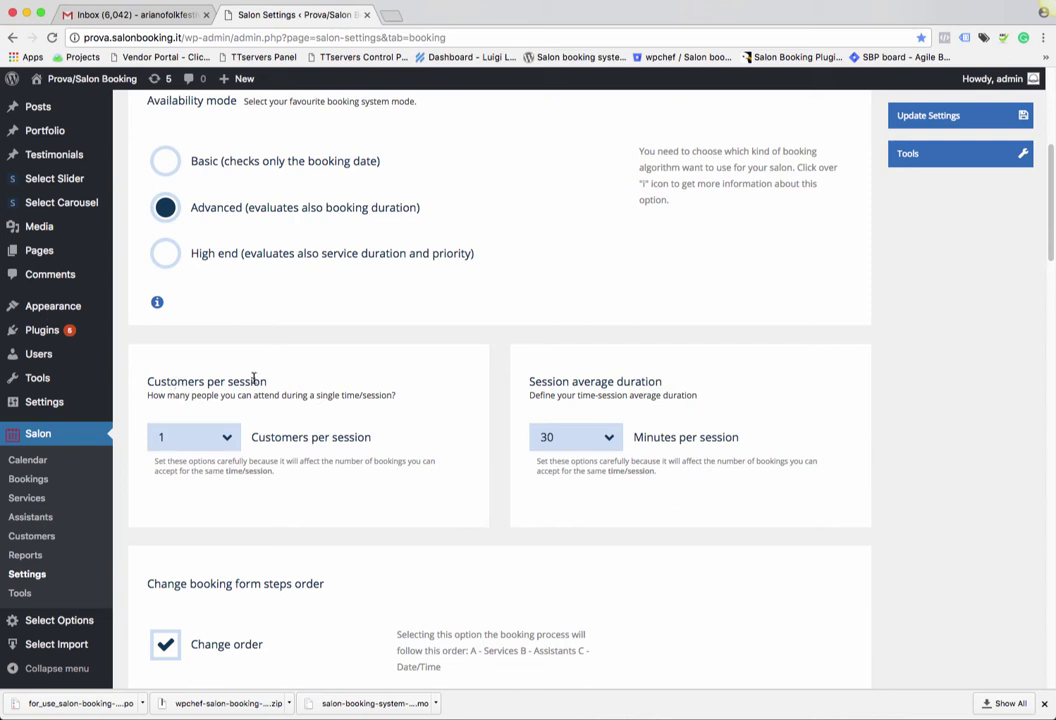
{"action": "left_click", "coordinate": [217, 437]}
{"action": "left_click", "coordinate": [201, 540]}
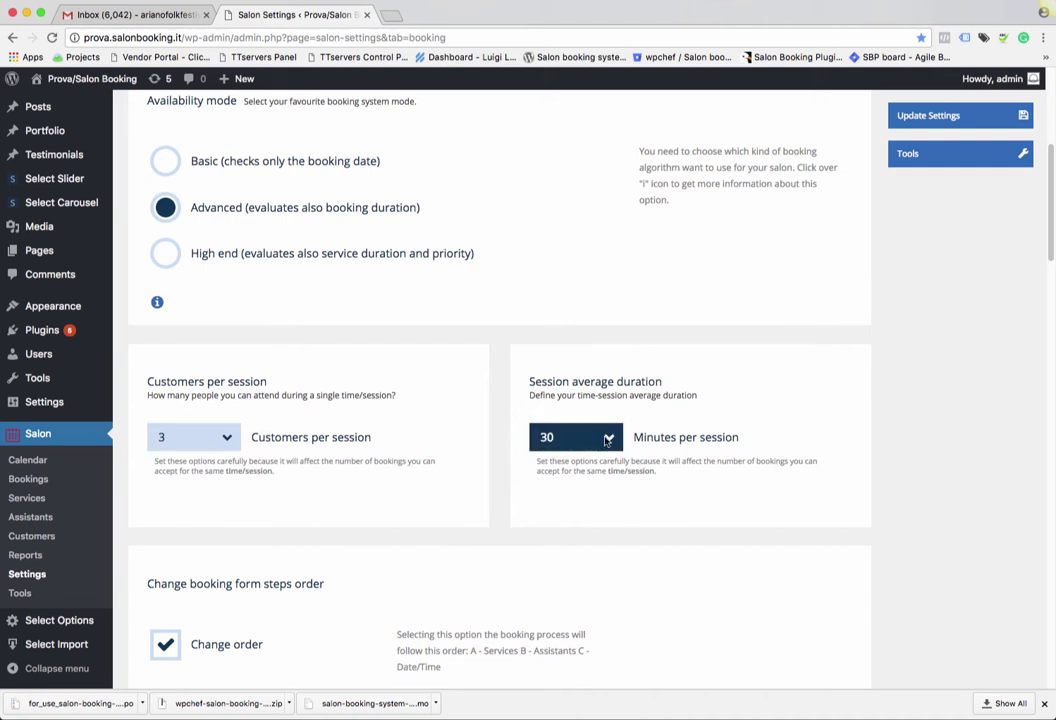
Step: Set the session average duration to 15 minutes per session
{"action": "left_click", "coordinate": [607, 441]}
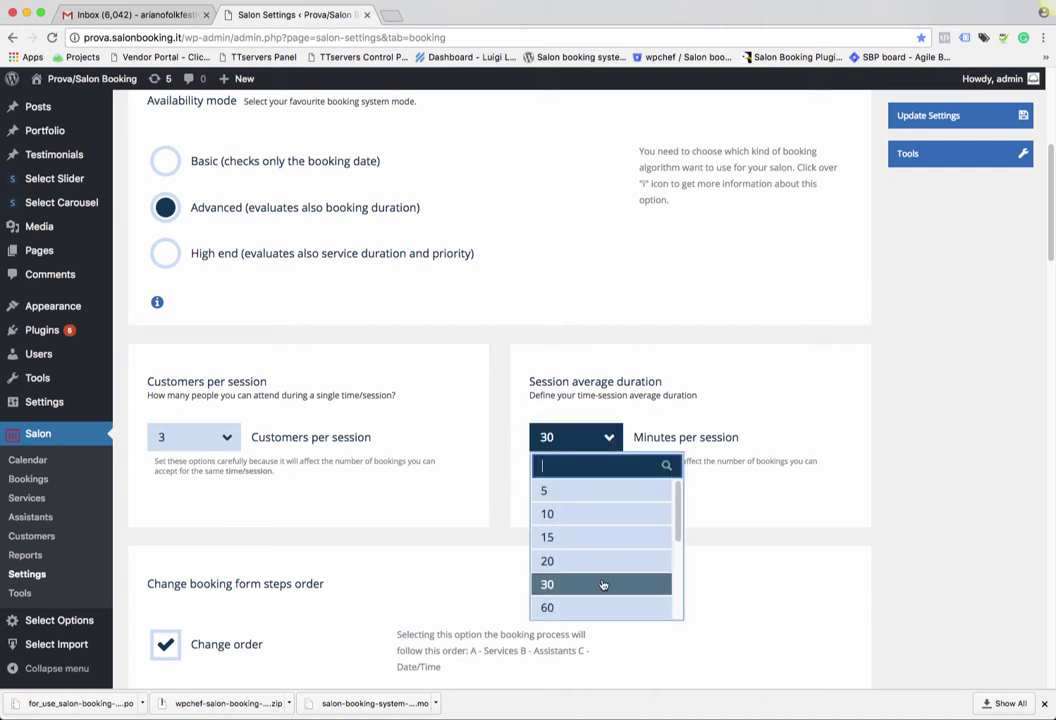
{"action": "left_click", "coordinate": [603, 585]}
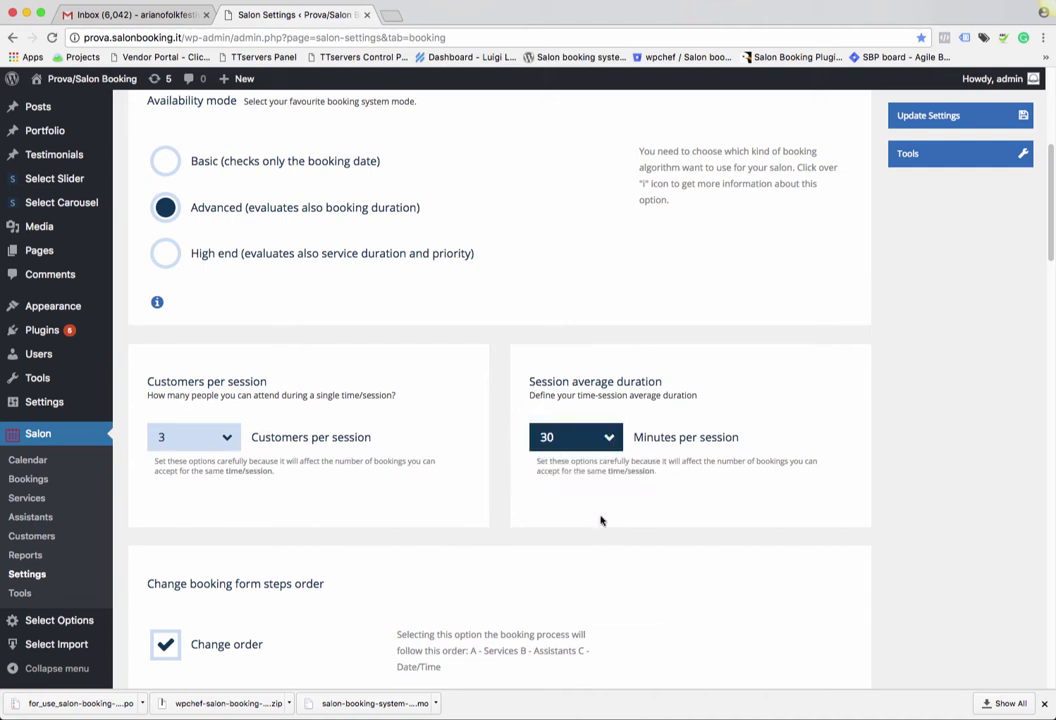
{"action": "left_click", "coordinate": [609, 438]}
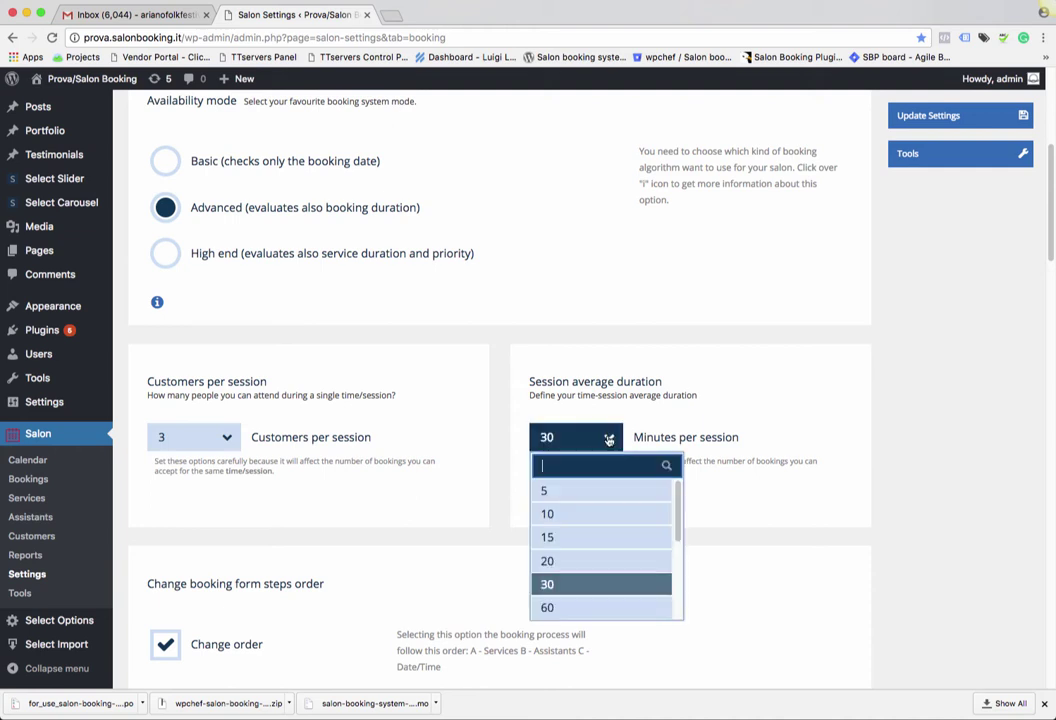
{"action": "left_click", "coordinate": [601, 585]}
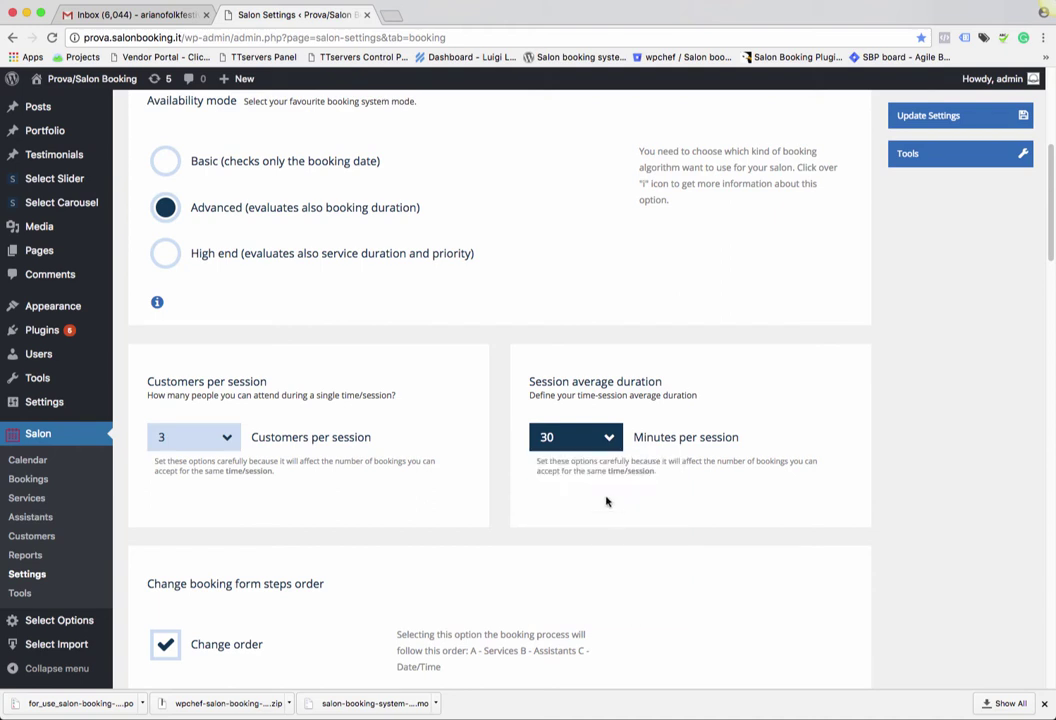
{"action": "left_click", "coordinate": [609, 441]}
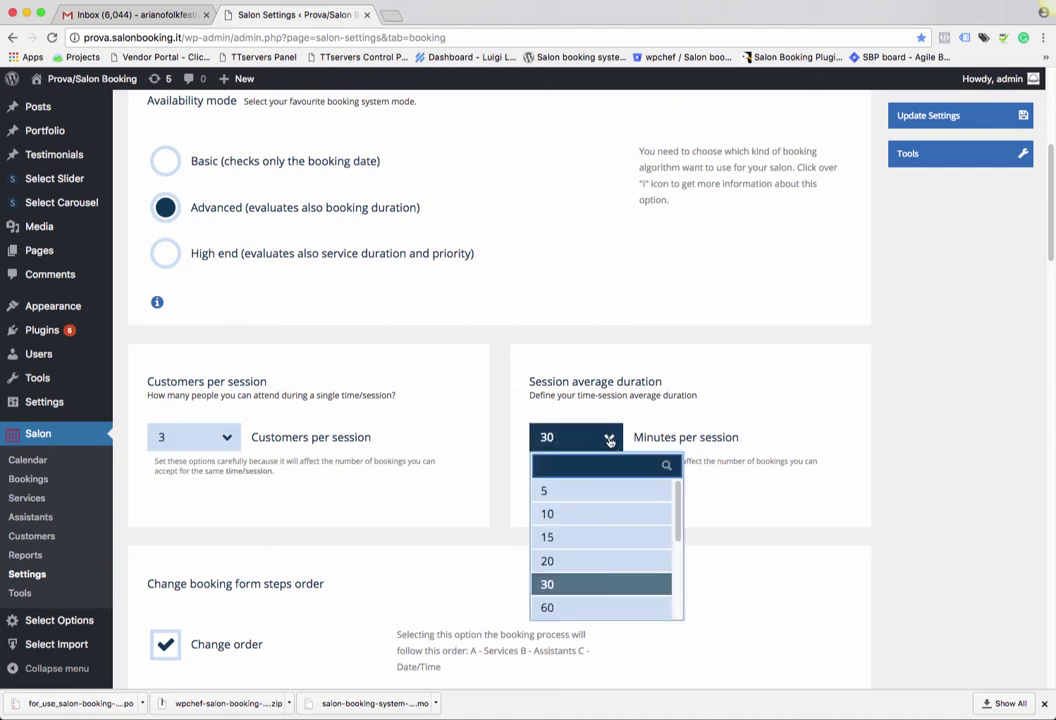
{"action": "left_click", "coordinate": [586, 540]}
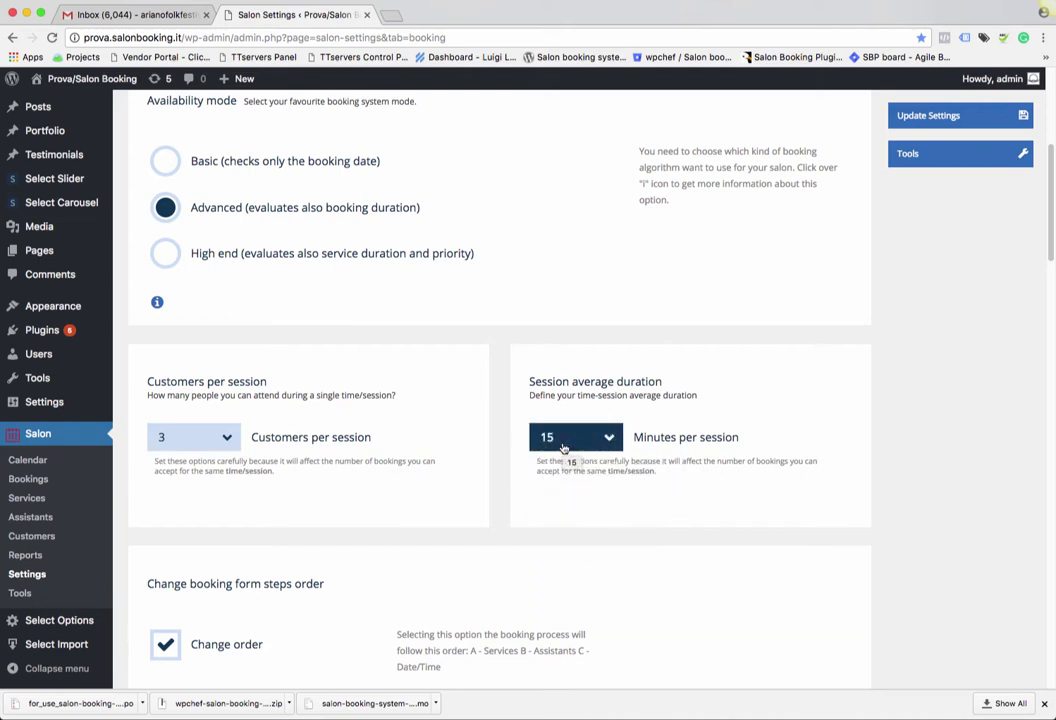
Step: Examine the booking form steps order, the offset between reservations and the online booking time range settings
{"action": "scroll", "coordinate": [507, 500], "scroll_direction": "down", "scroll_amount": 5}
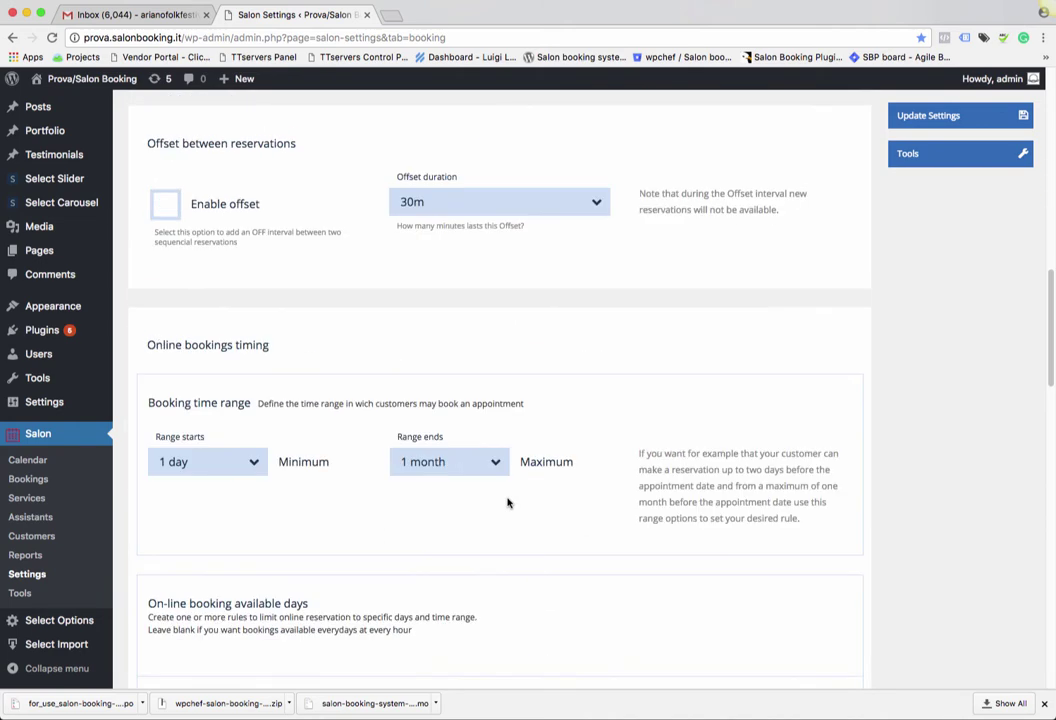
{"action": "scroll", "coordinate": [521, 484], "scroll_direction": "up", "scroll_amount": 4}
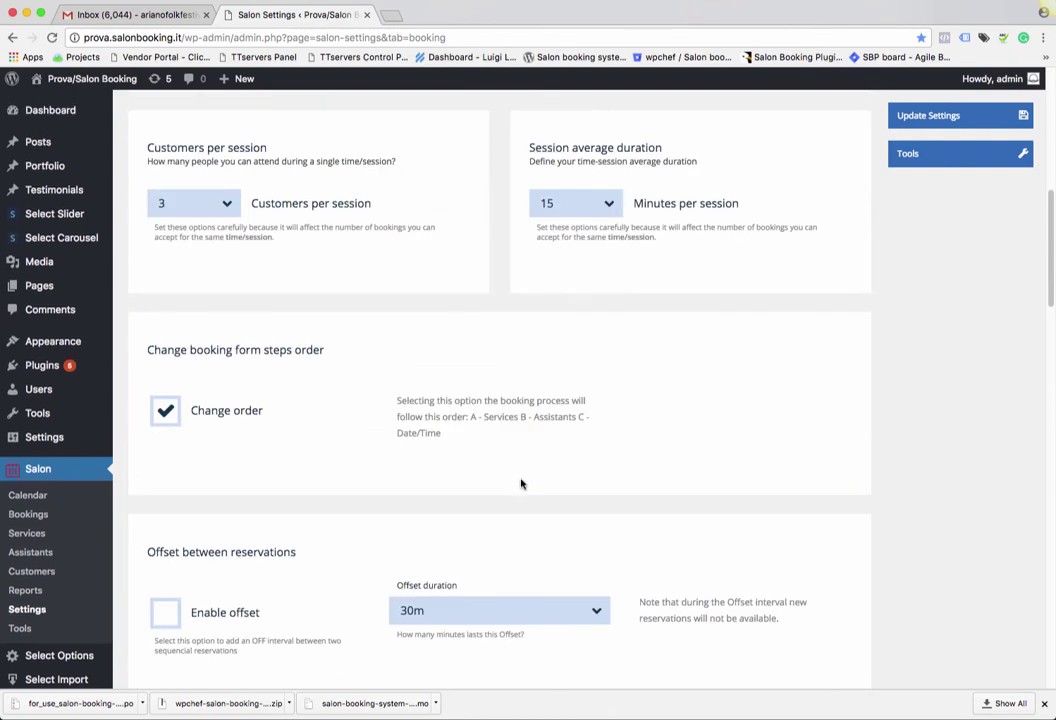
{"action": "scroll", "coordinate": [260, 440], "scroll_direction": "down", "scroll_amount": 3}
{"action": "scroll", "coordinate": [261, 454], "scroll_direction": "down", "scroll_amount": 3}
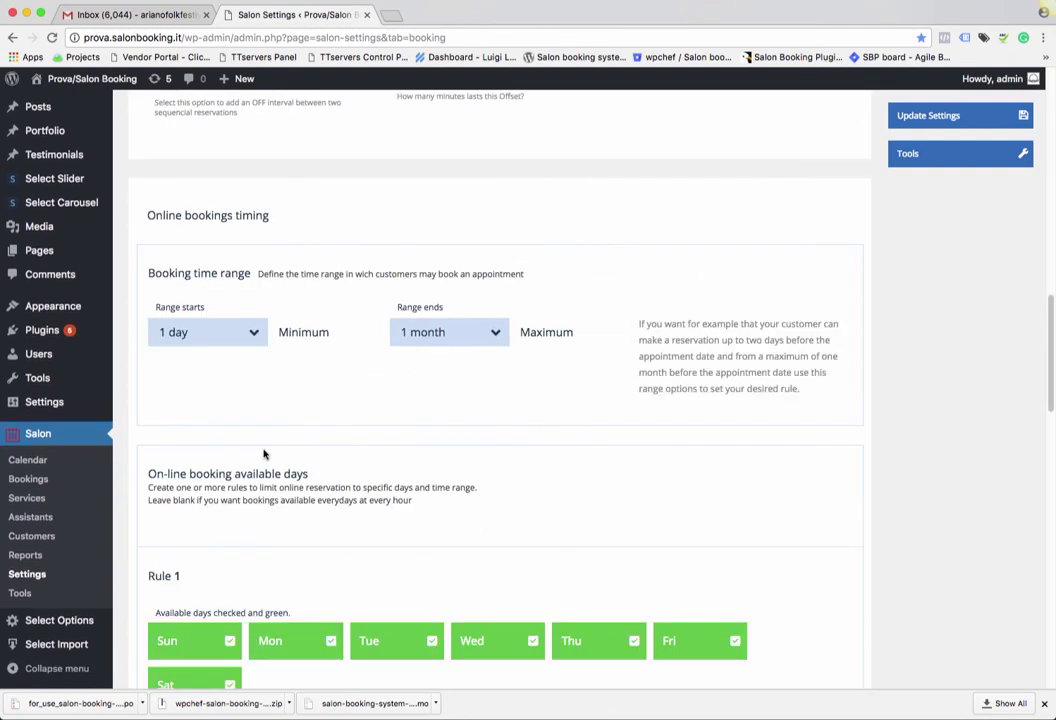
{"action": "scroll", "coordinate": [264, 452], "scroll_direction": "up", "scroll_amount": 1}
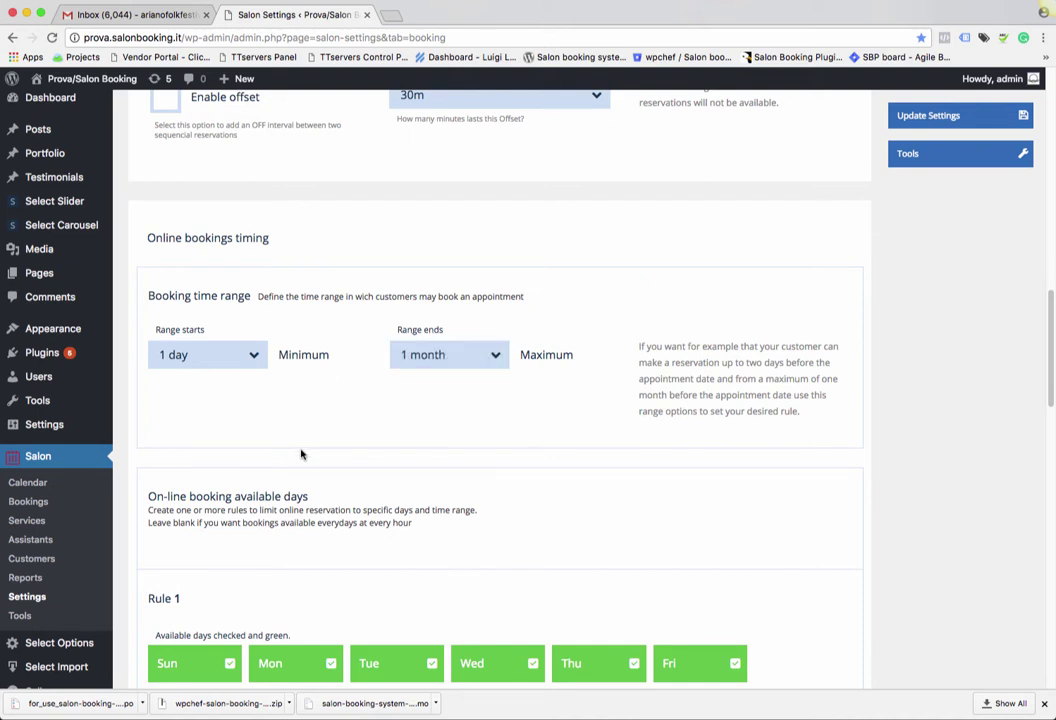
{"action": "scroll", "coordinate": [303, 450], "scroll_direction": "down", "scroll_amount": 5}
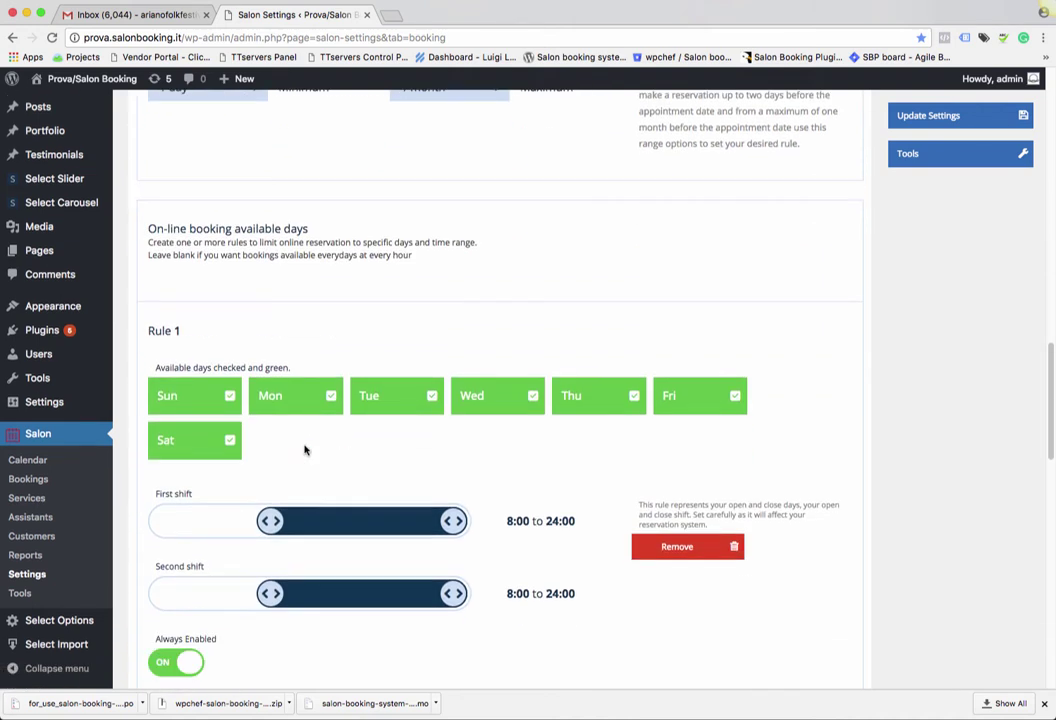
{"action": "scroll", "coordinate": [255, 370], "scroll_direction": "up", "scroll_amount": 2}
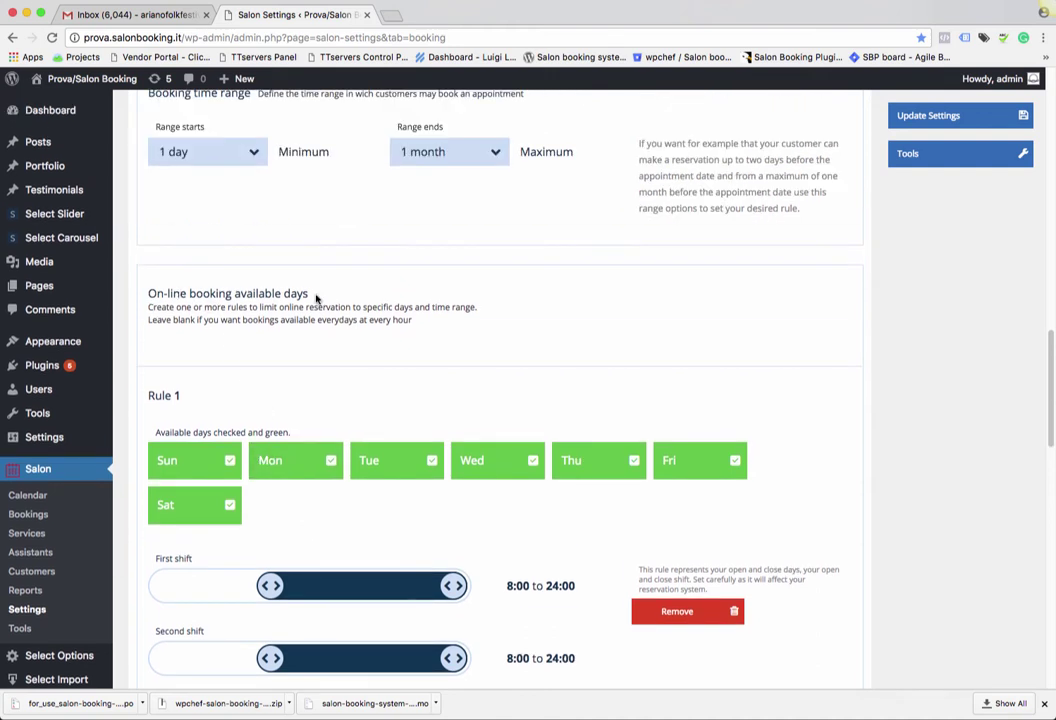
Step: Make Sunday and Saturday unavailable in Rule 1 of the on-line booking days, keeping Monday to Friday available
{"action": "scroll", "coordinate": [366, 370], "scroll_direction": "down", "scroll_amount": 1}
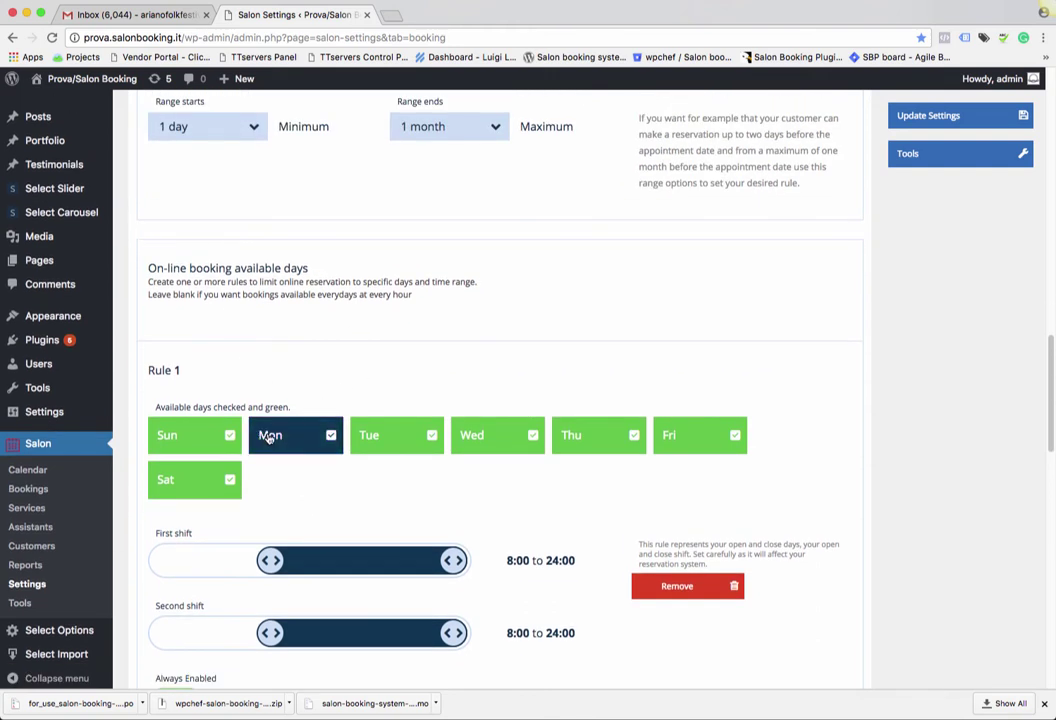
{"action": "left_click", "coordinate": [229, 435]}
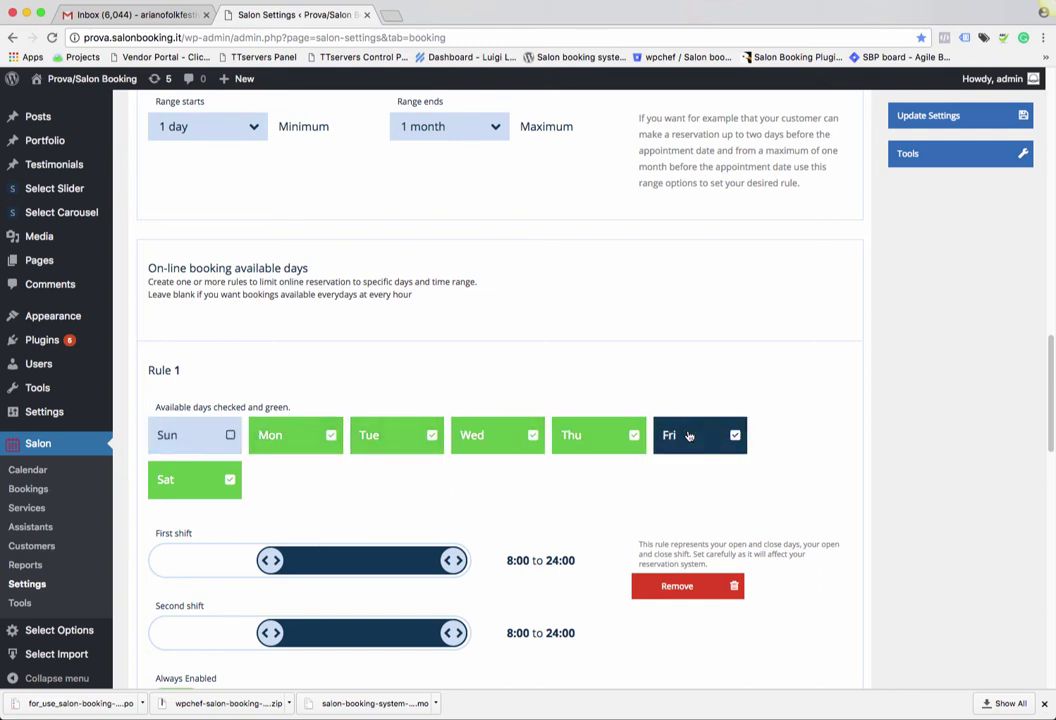
{"action": "left_click", "coordinate": [190, 482]}
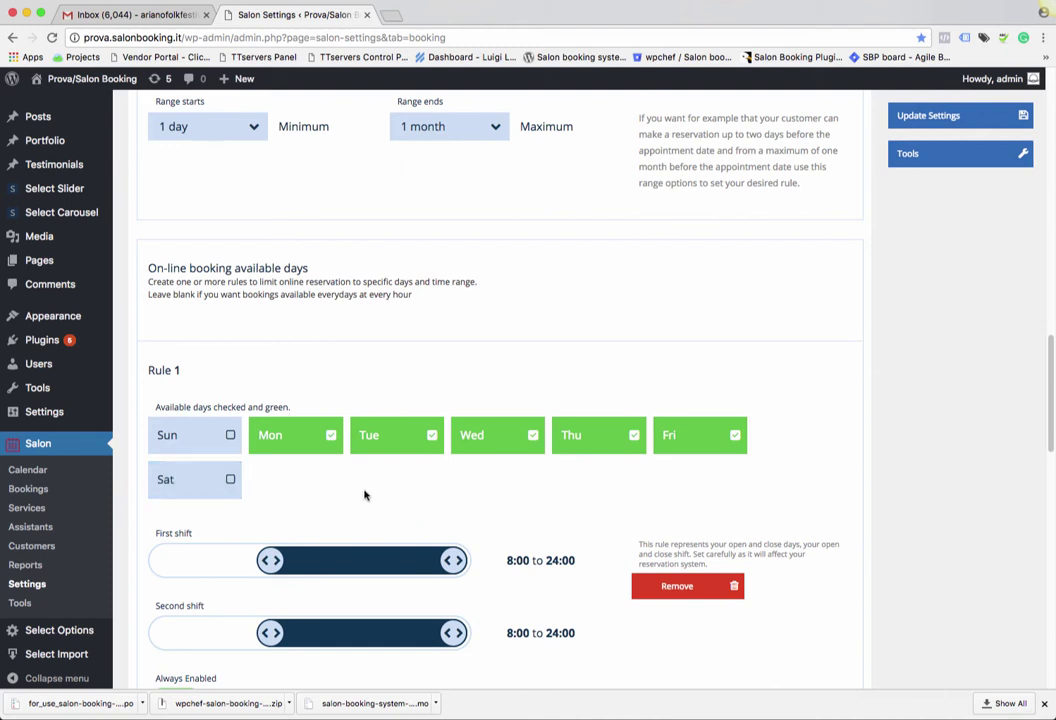
{"action": "left_click", "coordinate": [296, 445]}
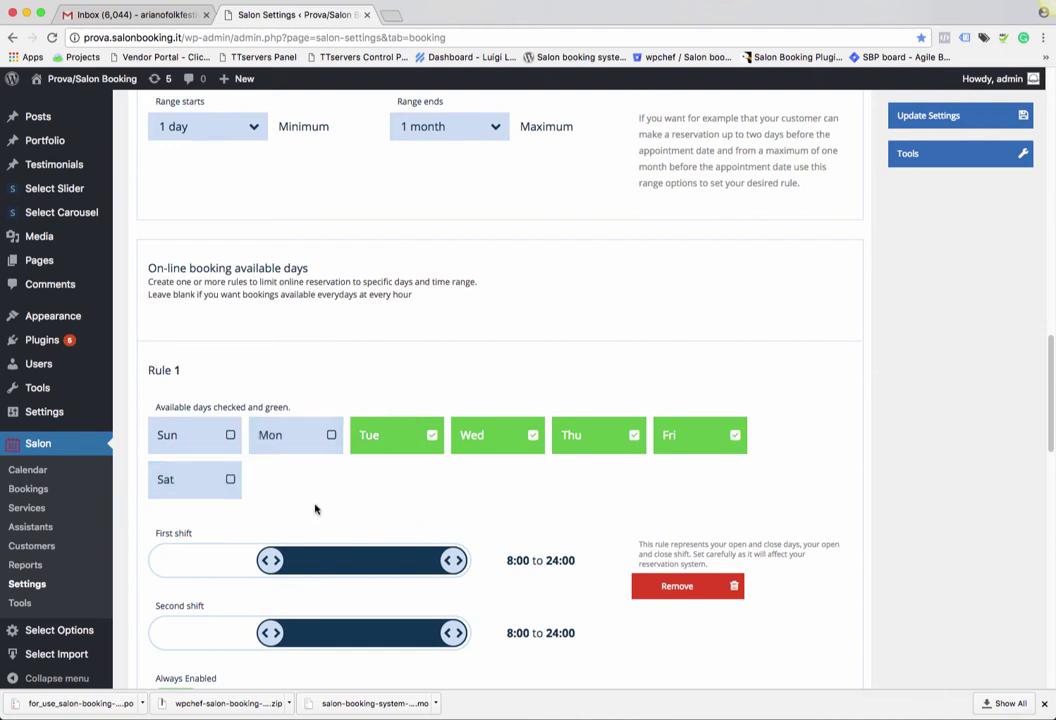
{"action": "left_click", "coordinate": [296, 440]}
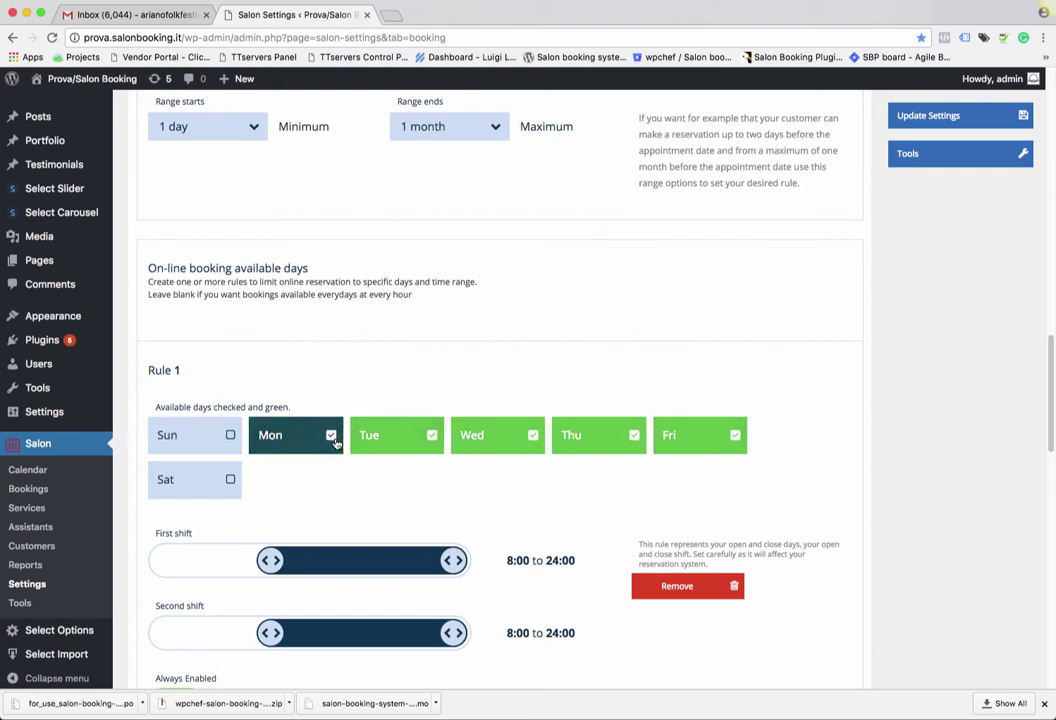
Step: Set the closing time of Rule 1's first shift to 20:00
{"action": "scroll", "coordinate": [341, 479], "scroll_direction": "down", "scroll_amount": 2}
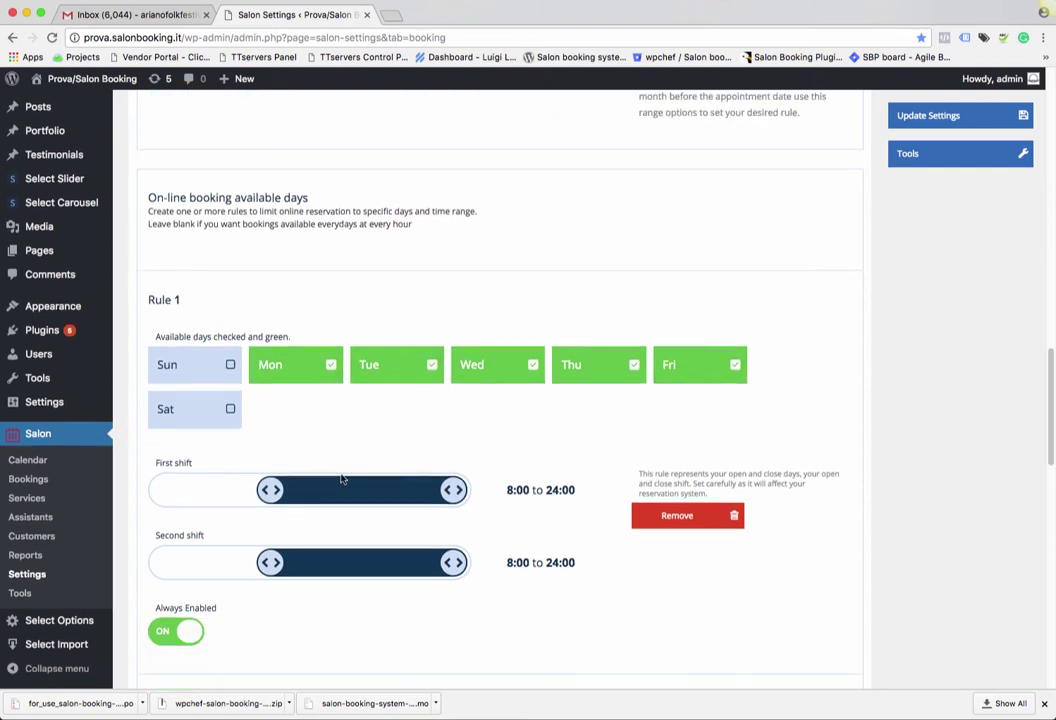
{"action": "scroll", "coordinate": [341, 479], "scroll_direction": "down", "scroll_amount": 2}
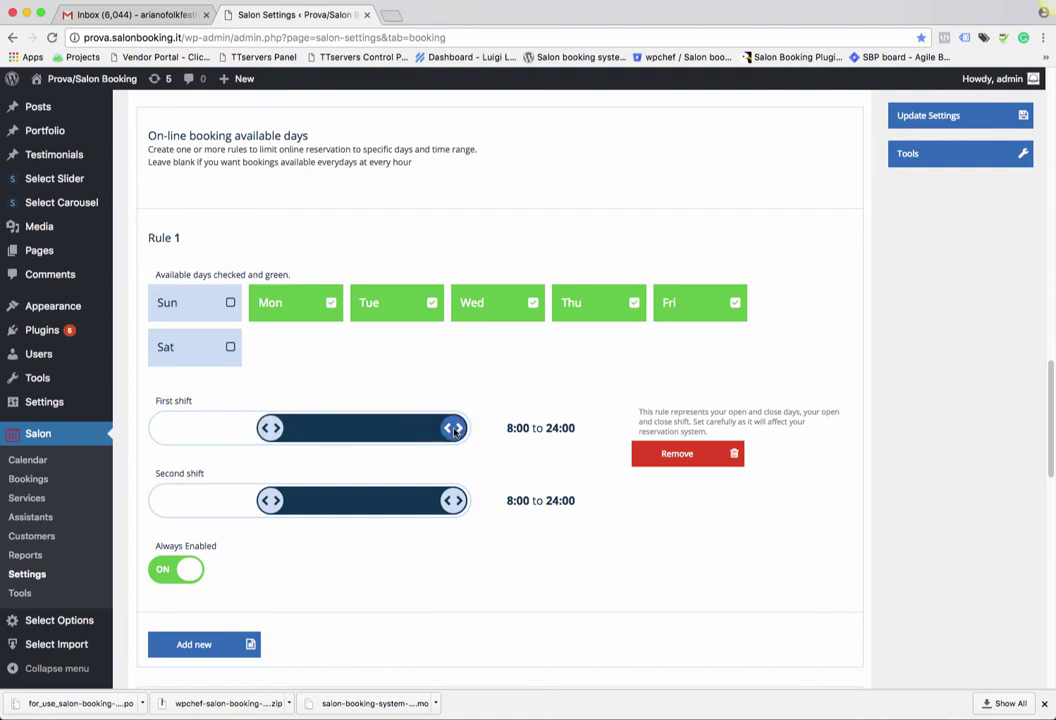
{"action": "left_click_drag", "start_coordinate": [455, 431], "coordinate": [420, 429]}
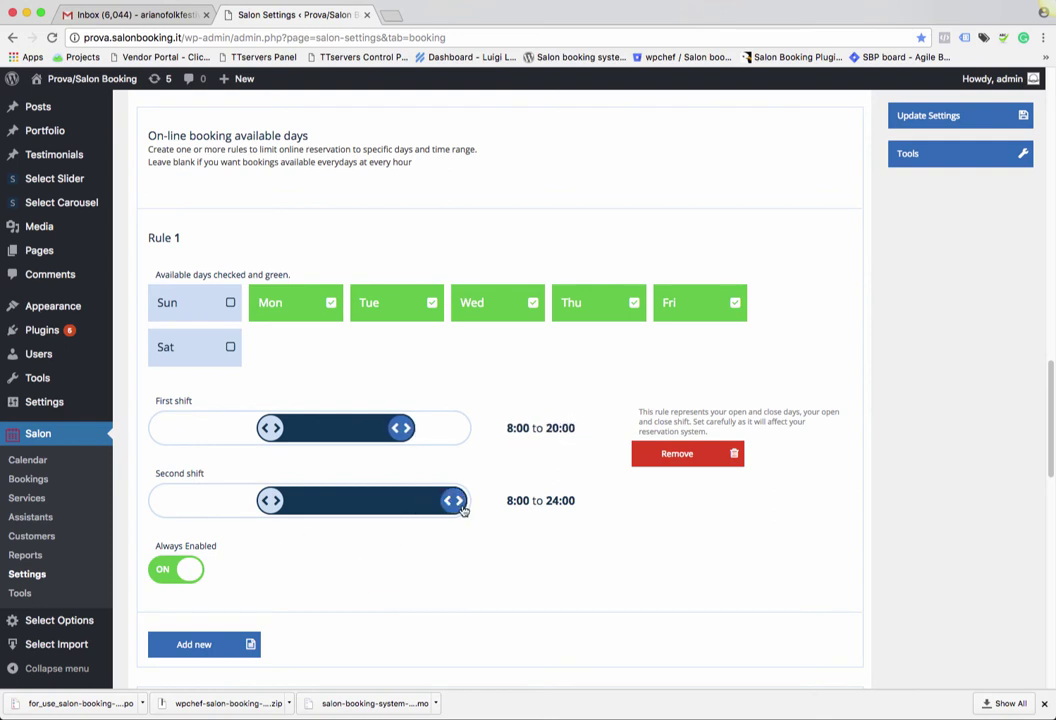
Step: Set the closing time of Rule 1's second shift to 20:00
{"action": "left_click_drag", "start_coordinate": [460, 502], "coordinate": [425, 507]}
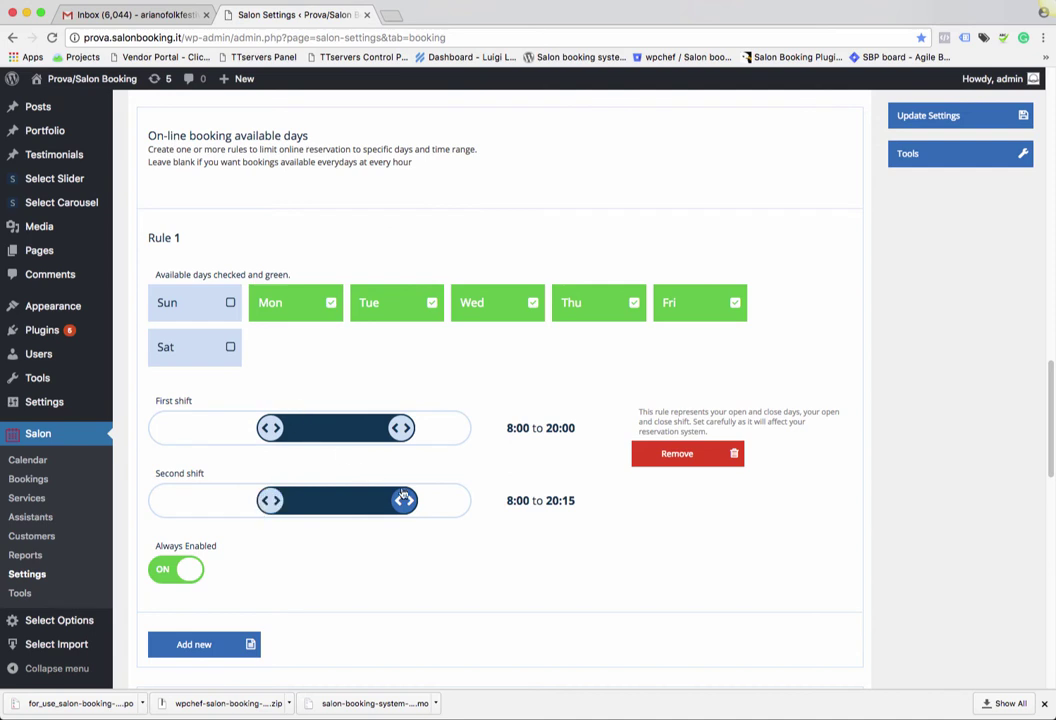
{"action": "left_click_drag", "start_coordinate": [404, 508], "coordinate": [416, 504]}
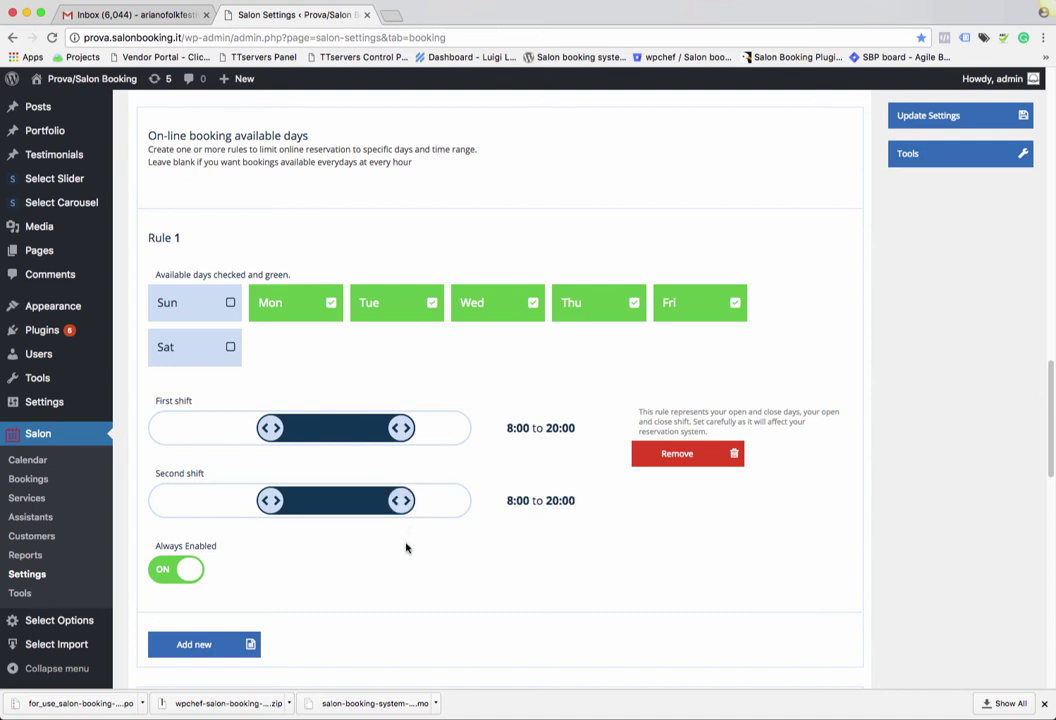
Step: Add a new rule under Holidays days and save the booking settings
{"action": "scroll", "coordinate": [352, 557], "scroll_direction": "down", "scroll_amount": 5}
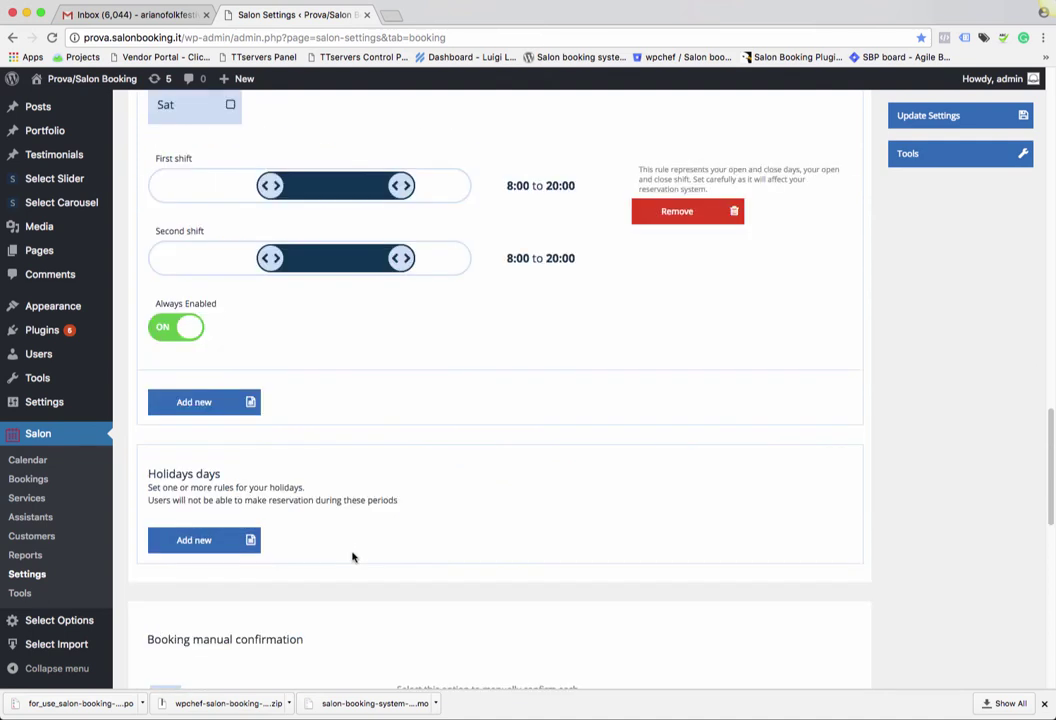
{"action": "scroll", "coordinate": [352, 557], "scroll_direction": "down", "scroll_amount": 5}
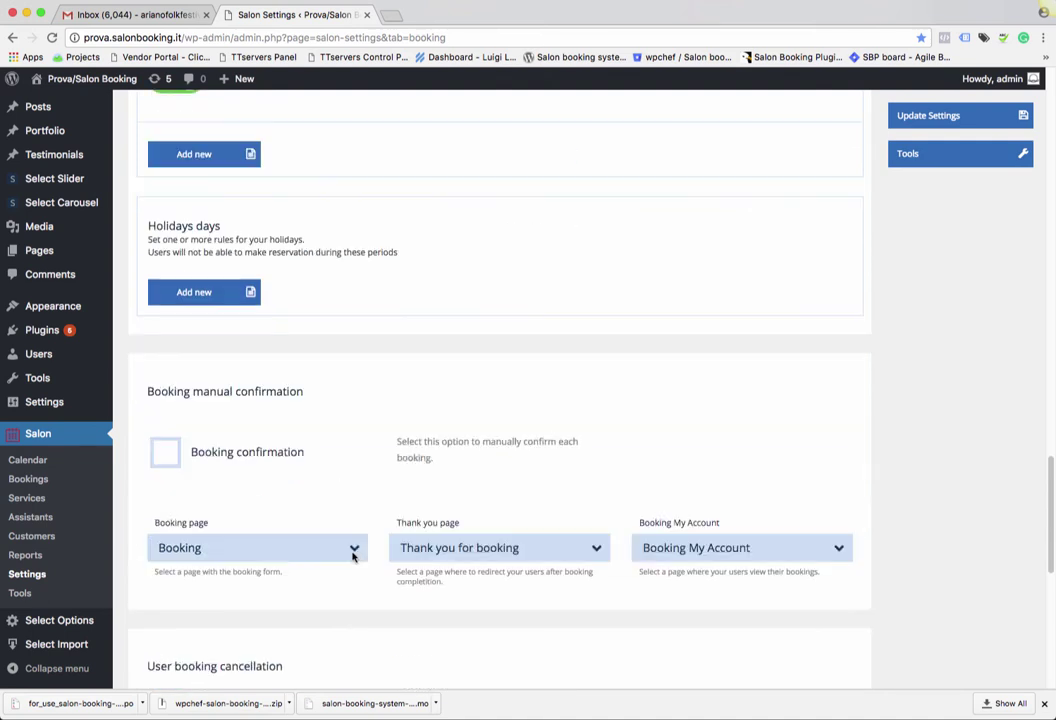
{"action": "left_click", "coordinate": [194, 293]}
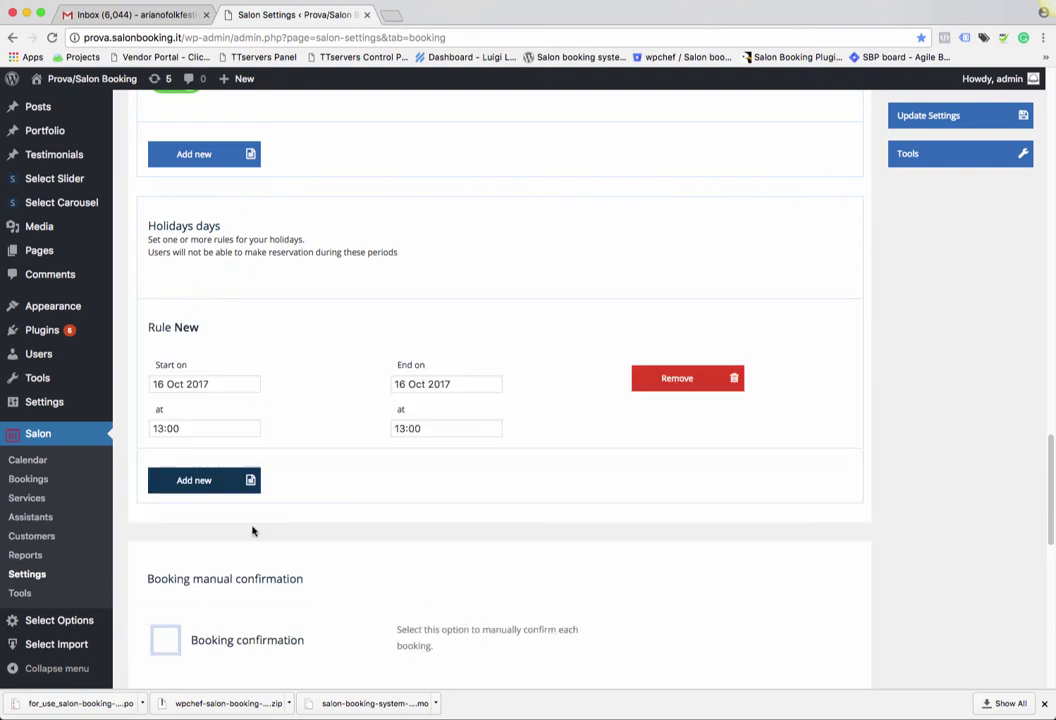
{"action": "scroll", "coordinate": [361, 478], "scroll_direction": "up", "scroll_amount": 8}
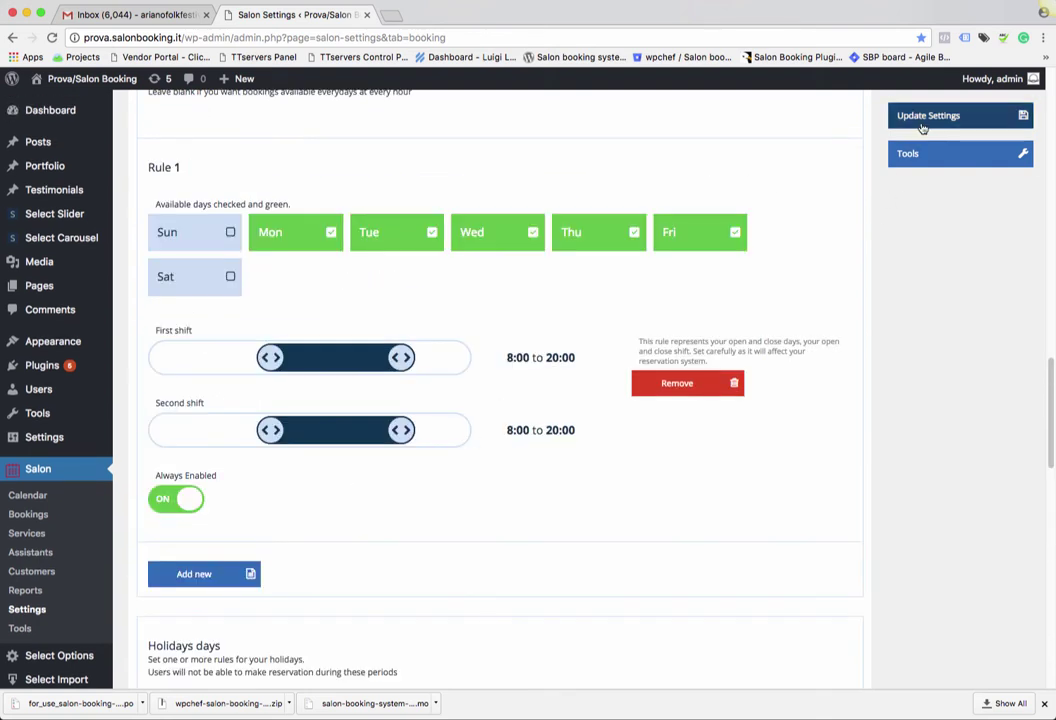
{"action": "left_click", "coordinate": [922, 117]}
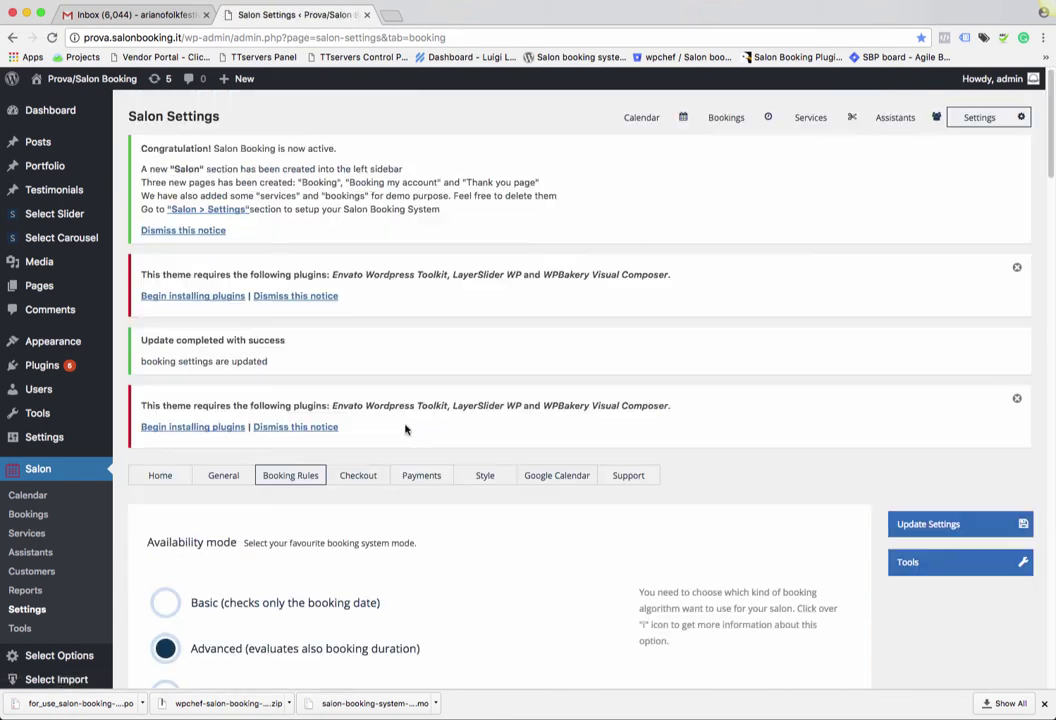
Step: Select Booking as the booking page and Booking My Account as the page where users view their bookings
{"action": "scroll", "coordinate": [408, 432], "scroll_direction": "down", "scroll_amount": 15}
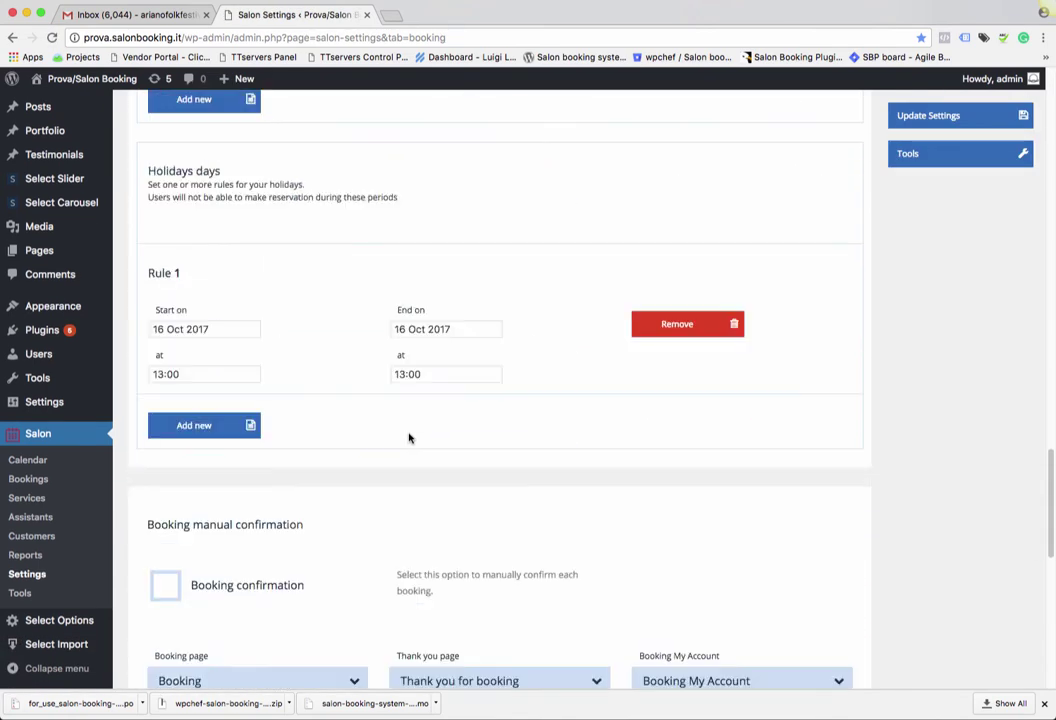
{"action": "scroll", "coordinate": [409, 437], "scroll_direction": "down", "scroll_amount": 5}
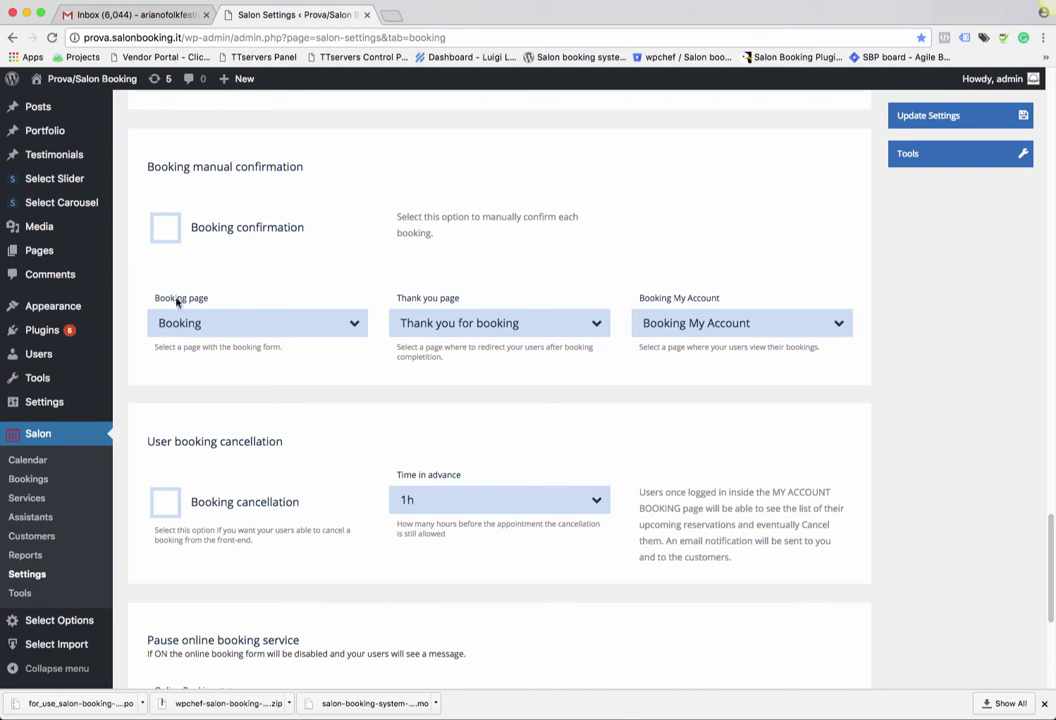
{"action": "left_click", "coordinate": [264, 323]}
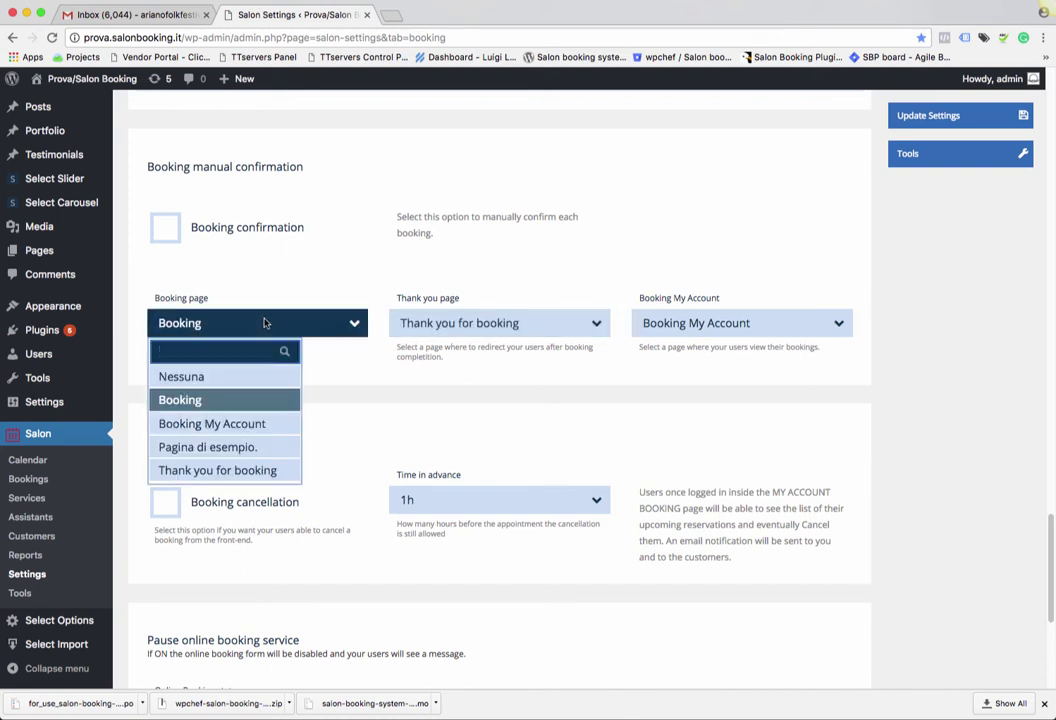
{"action": "left_click", "coordinate": [214, 400]}
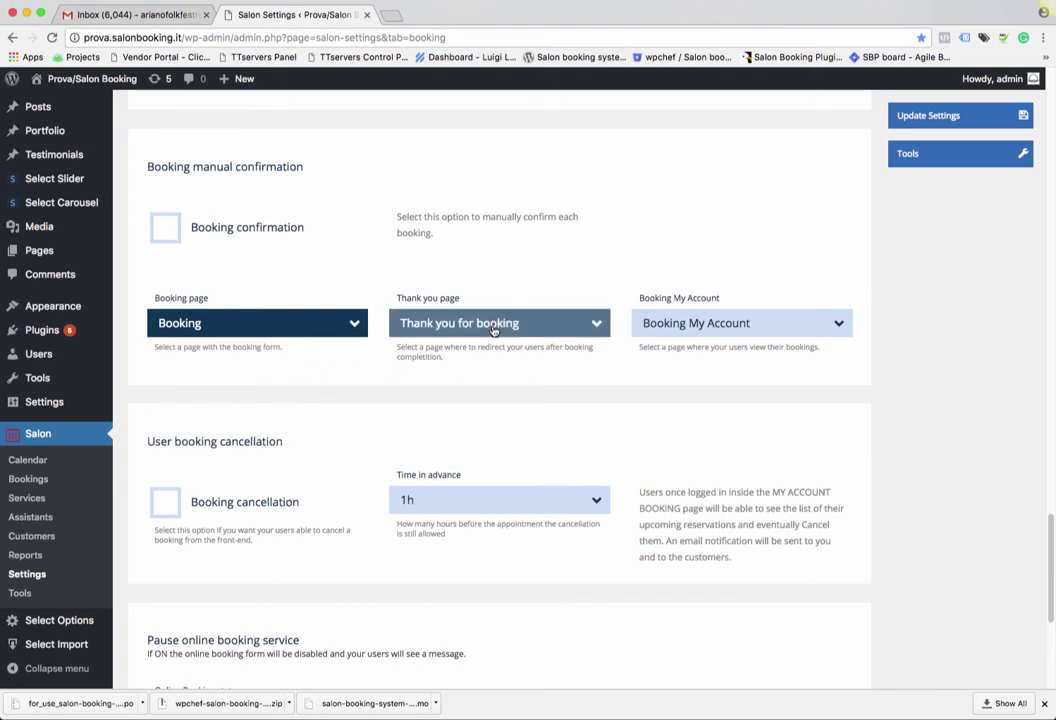
{"action": "left_click", "coordinate": [700, 323]}
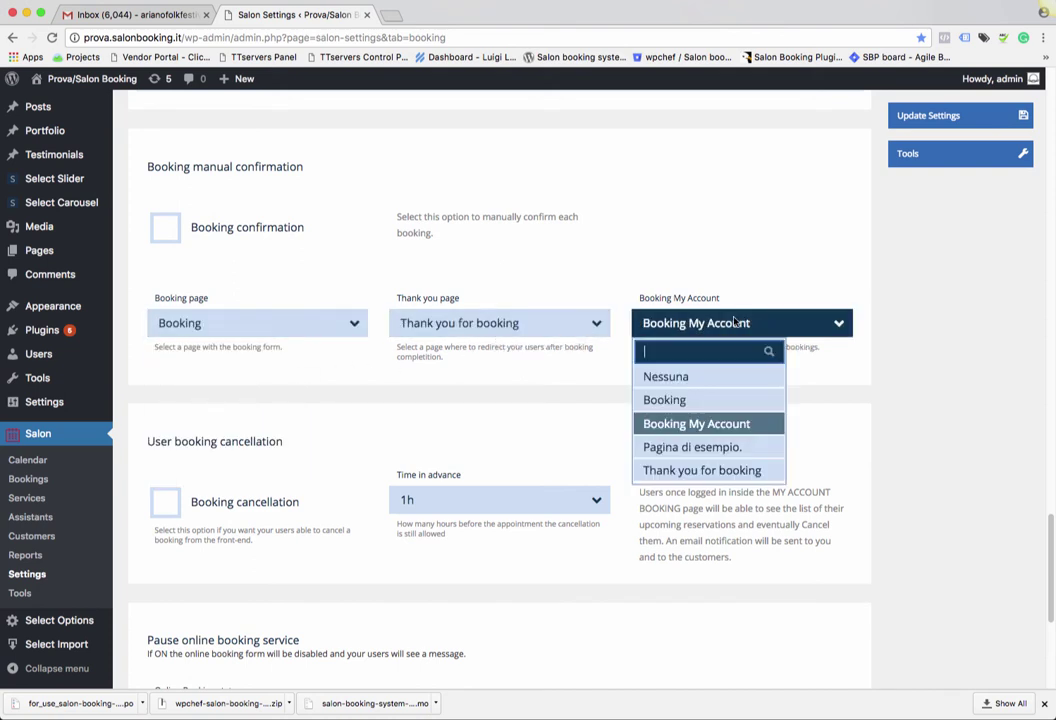
{"action": "left_click", "coordinate": [703, 424]}
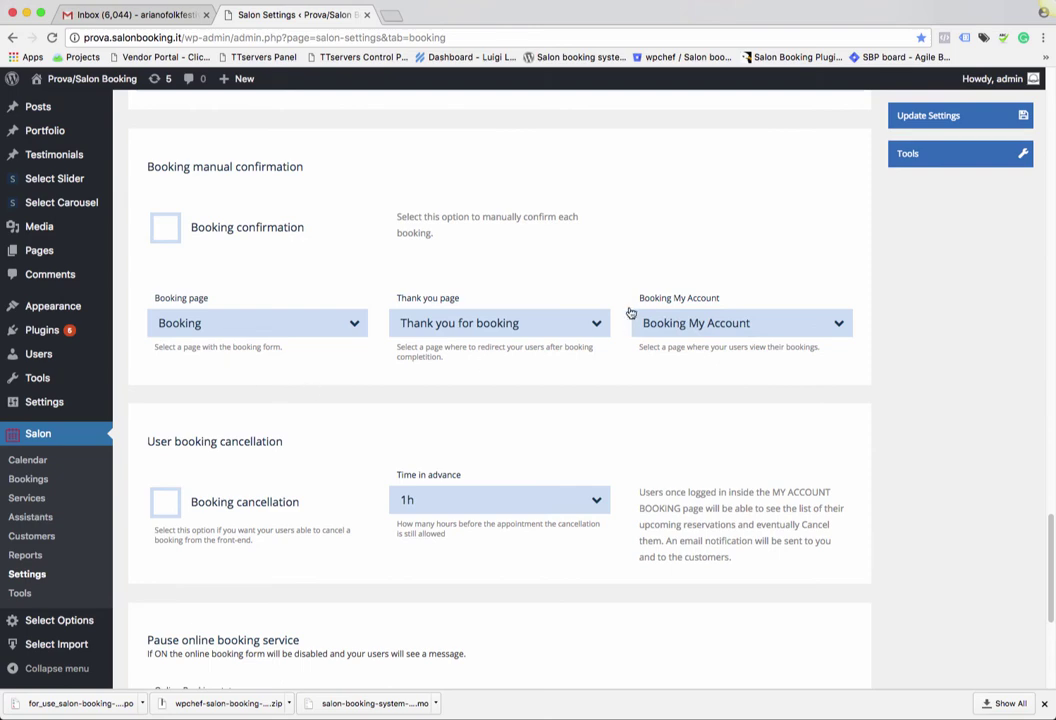
Step: Save the booking rules and open the Payments settings
{"action": "scroll", "coordinate": [303, 471], "scroll_direction": "down", "scroll_amount": 1}
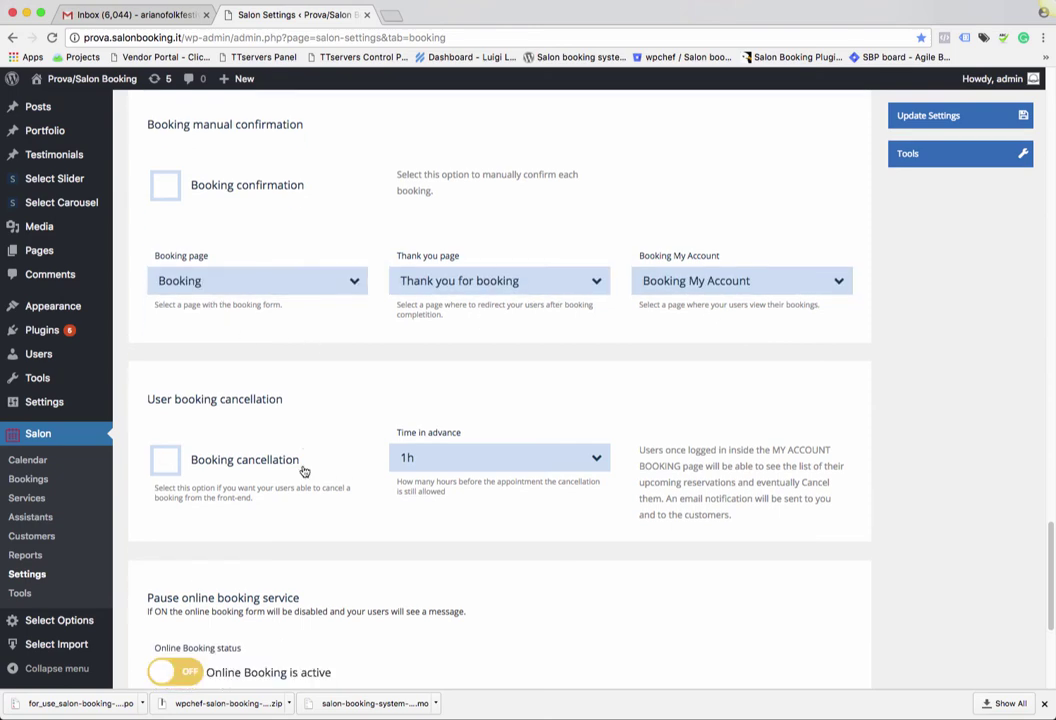
{"action": "scroll", "coordinate": [304, 471], "scroll_direction": "down", "scroll_amount": 7}
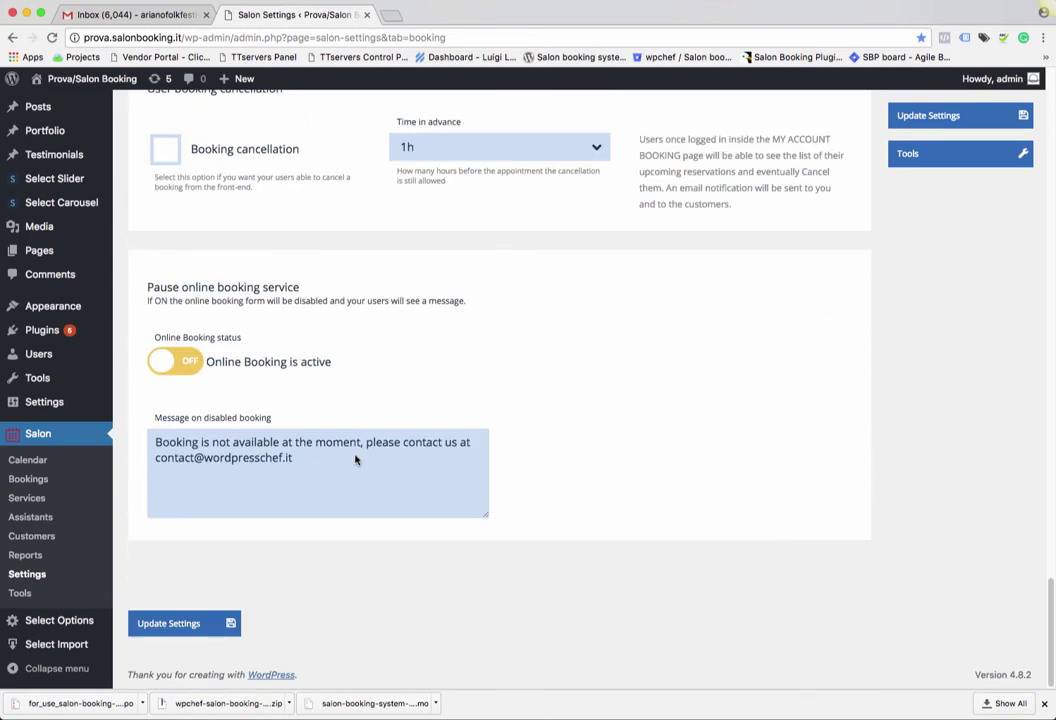
{"action": "left_click", "coordinate": [170, 630]}
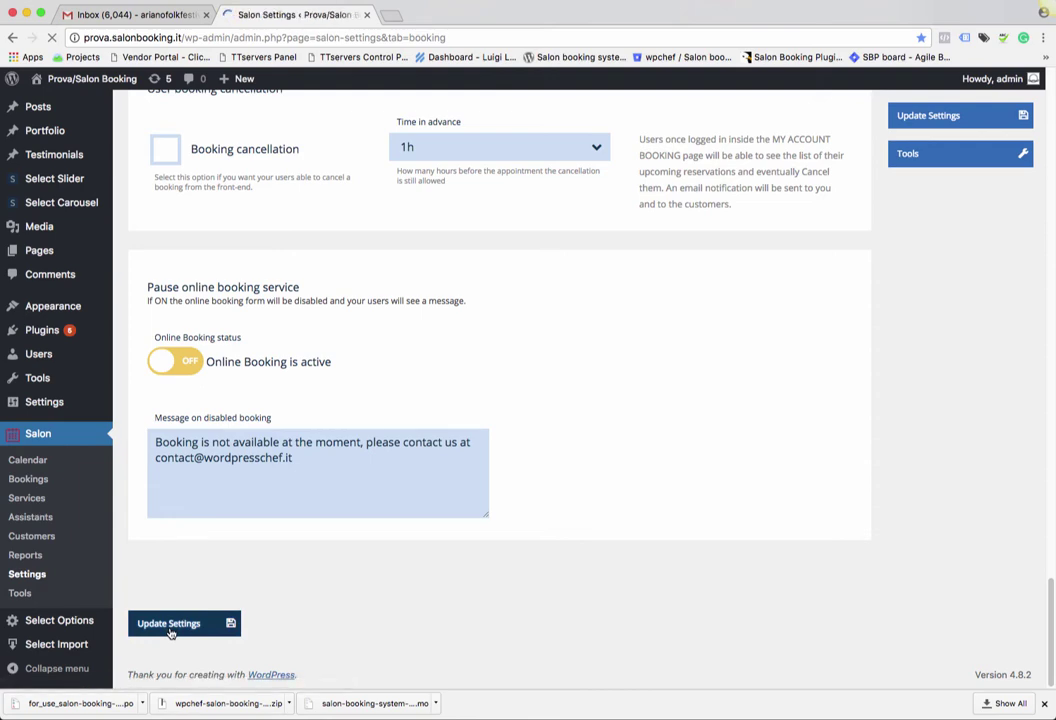
{"action": "scroll", "coordinate": [490, 531], "scroll_direction": "down", "scroll_amount": 1}
{"action": "scroll", "coordinate": [490, 531], "scroll_direction": "down", "scroll_amount": 5}
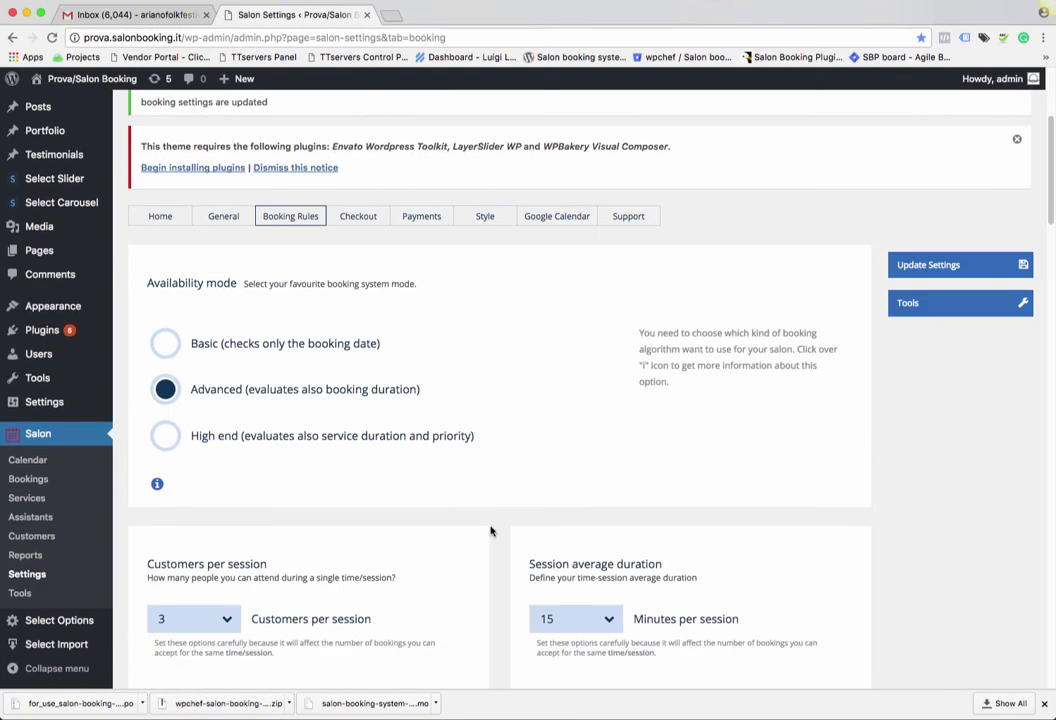
{"action": "left_click", "coordinate": [420, 222]}
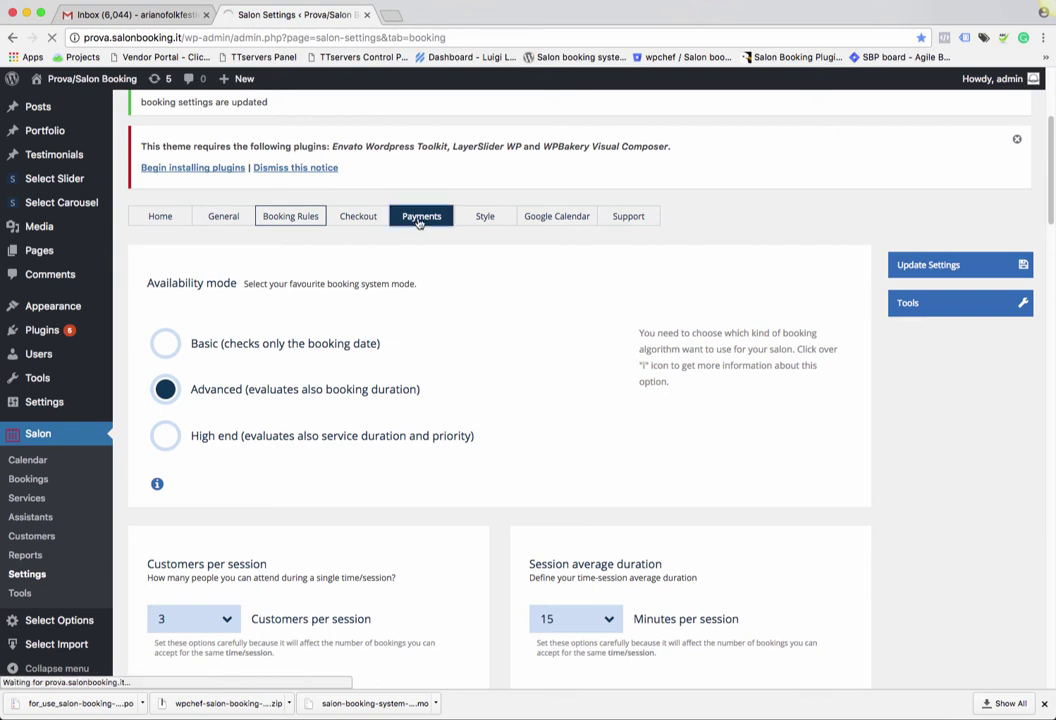
{"action": "scroll", "coordinate": [421, 300], "scroll_direction": "down", "scroll_amount": 5}
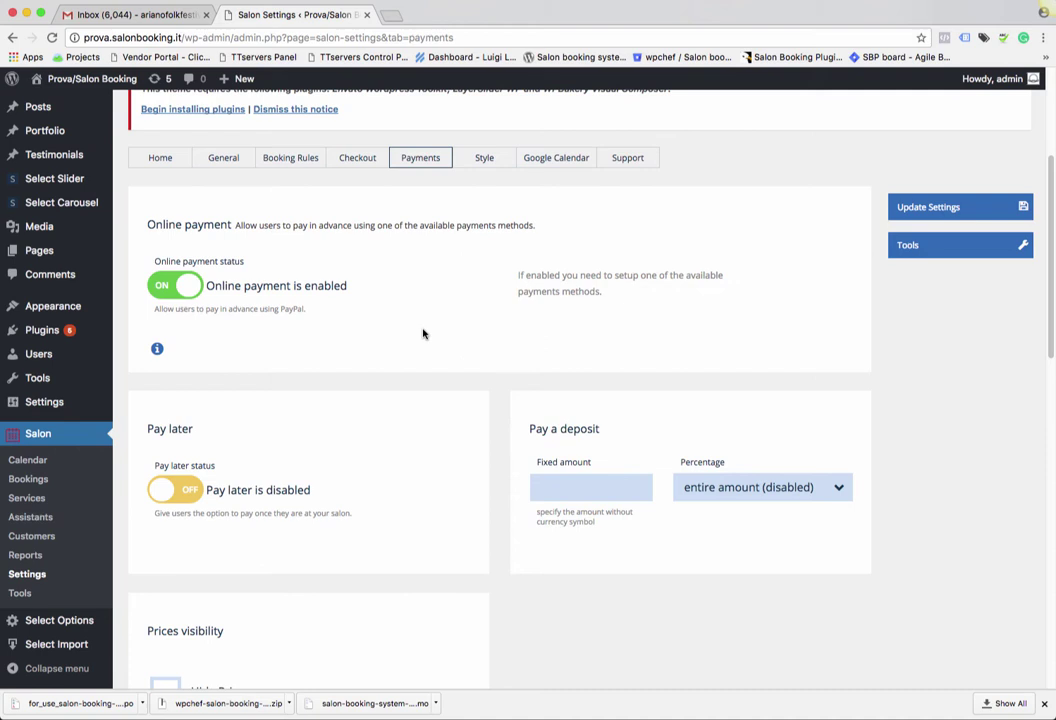
Step: Switch online payment off and back on, and enable the Pay later option
{"action": "left_click", "coordinate": [185, 287]}
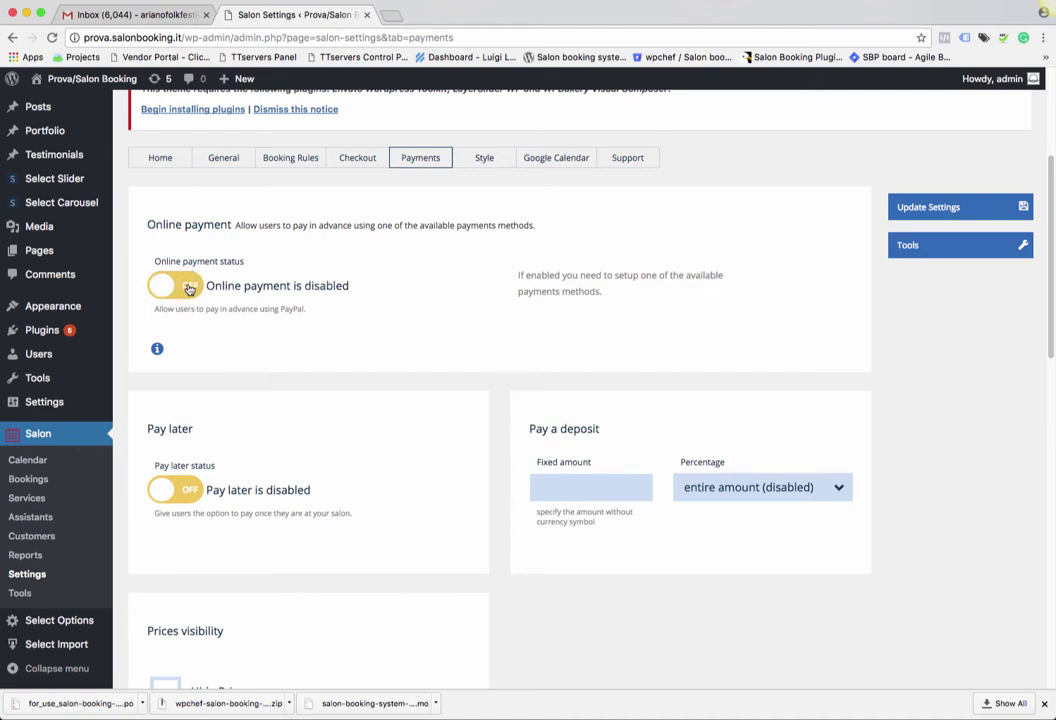
{"action": "left_click", "coordinate": [189, 288]}
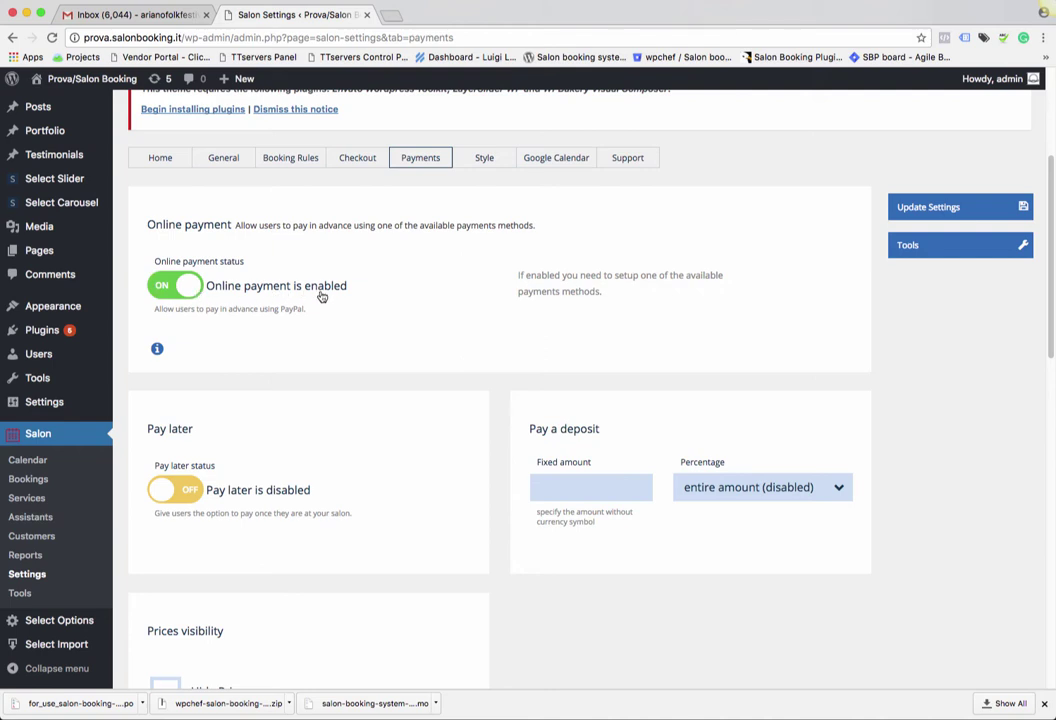
{"action": "scroll", "coordinate": [325, 305], "scroll_direction": "down", "scroll_amount": 3}
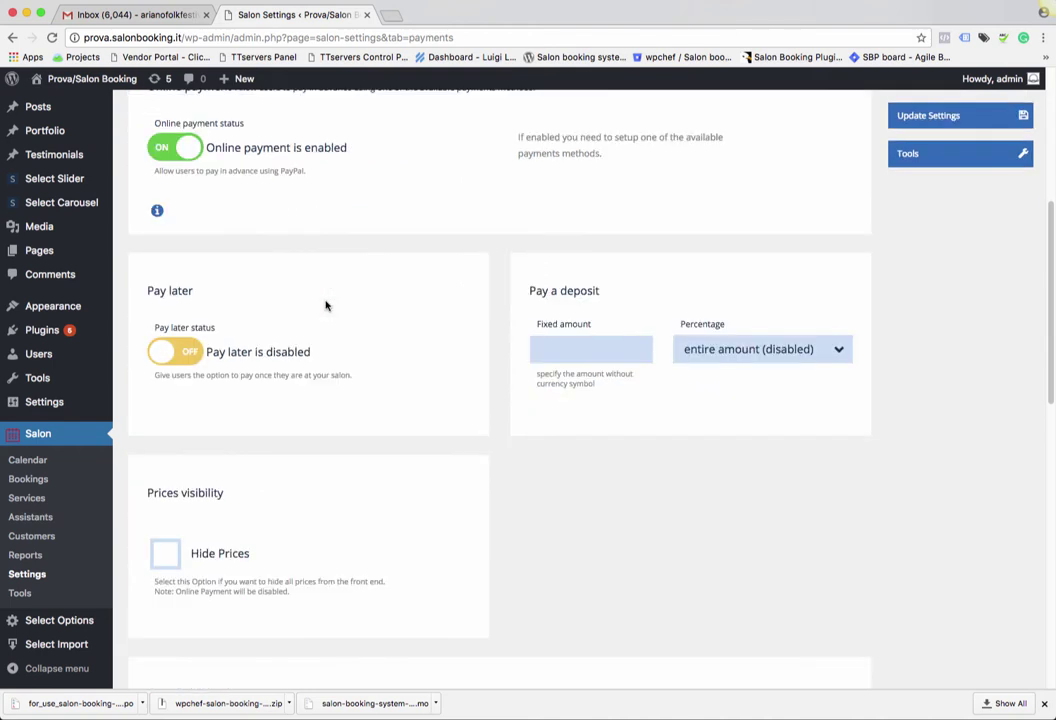
{"action": "left_click", "coordinate": [183, 355]}
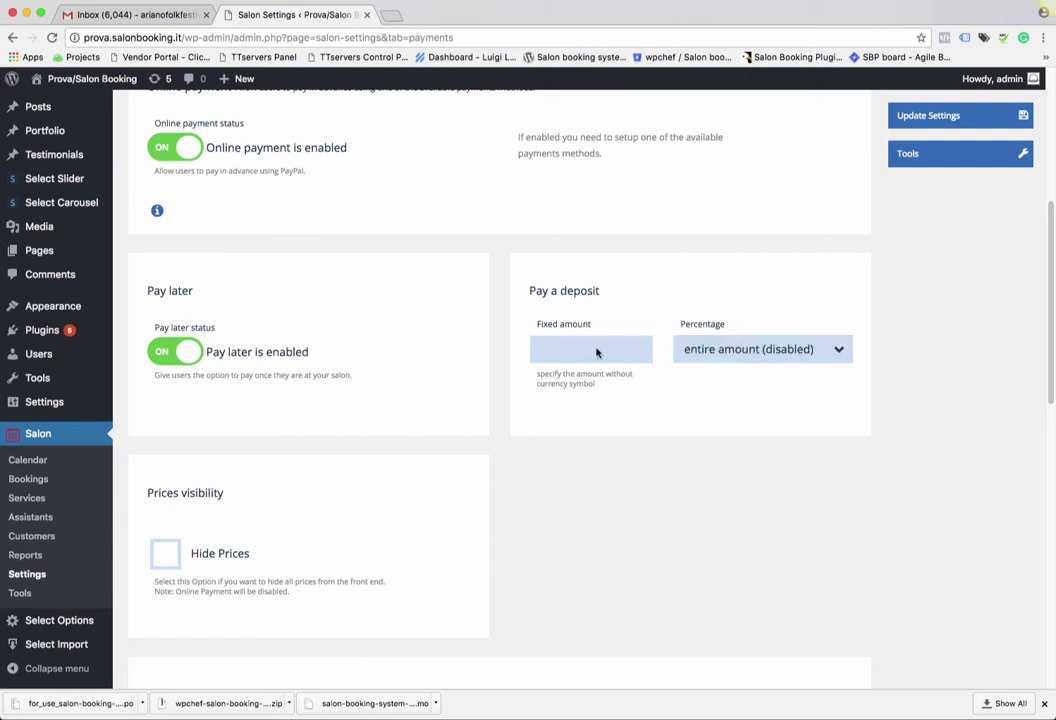
Step: Try a 10% deposit percentage and return it to entire amount (disabled)
{"action": "left_click", "coordinate": [722, 352]}
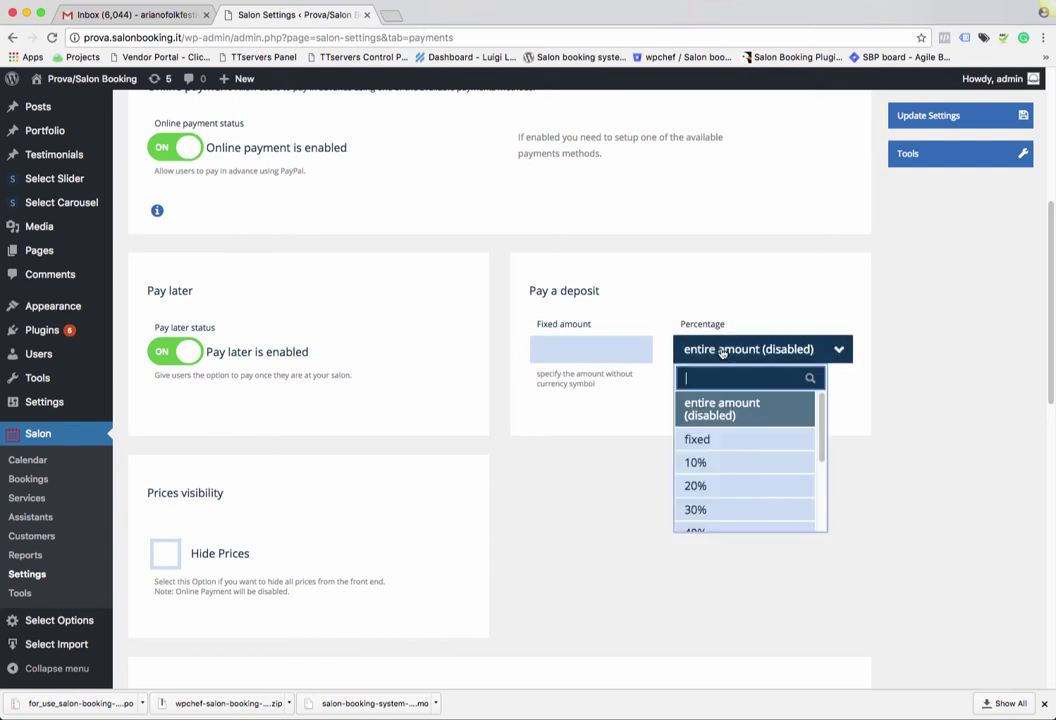
{"action": "left_click", "coordinate": [726, 465]}
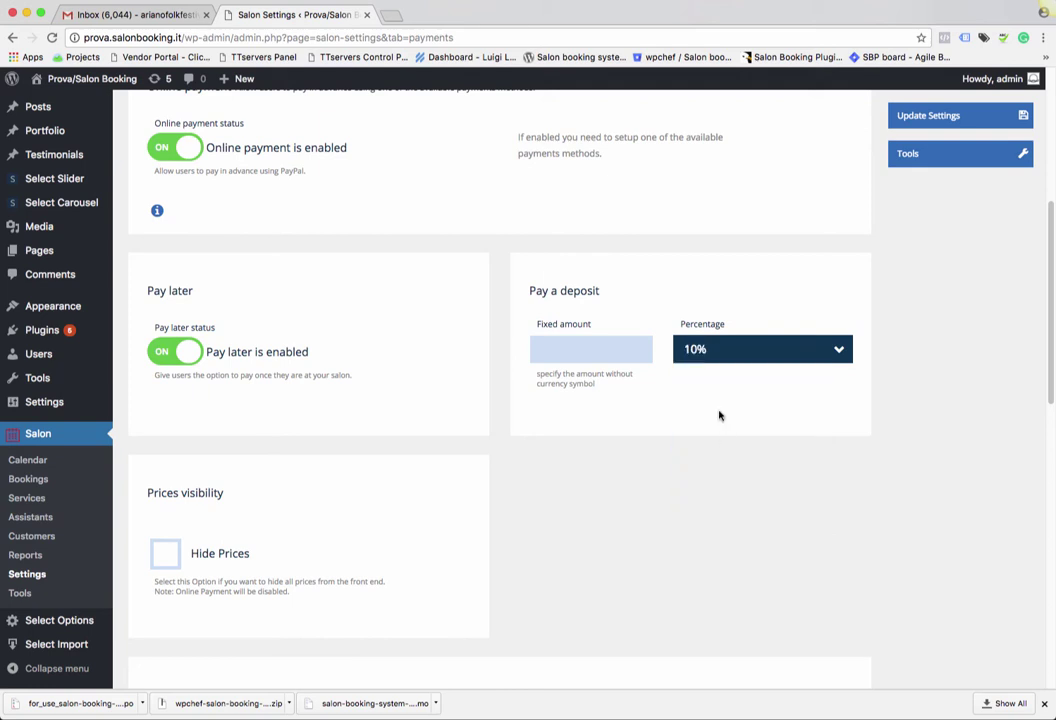
{"action": "left_click", "coordinate": [571, 358]}
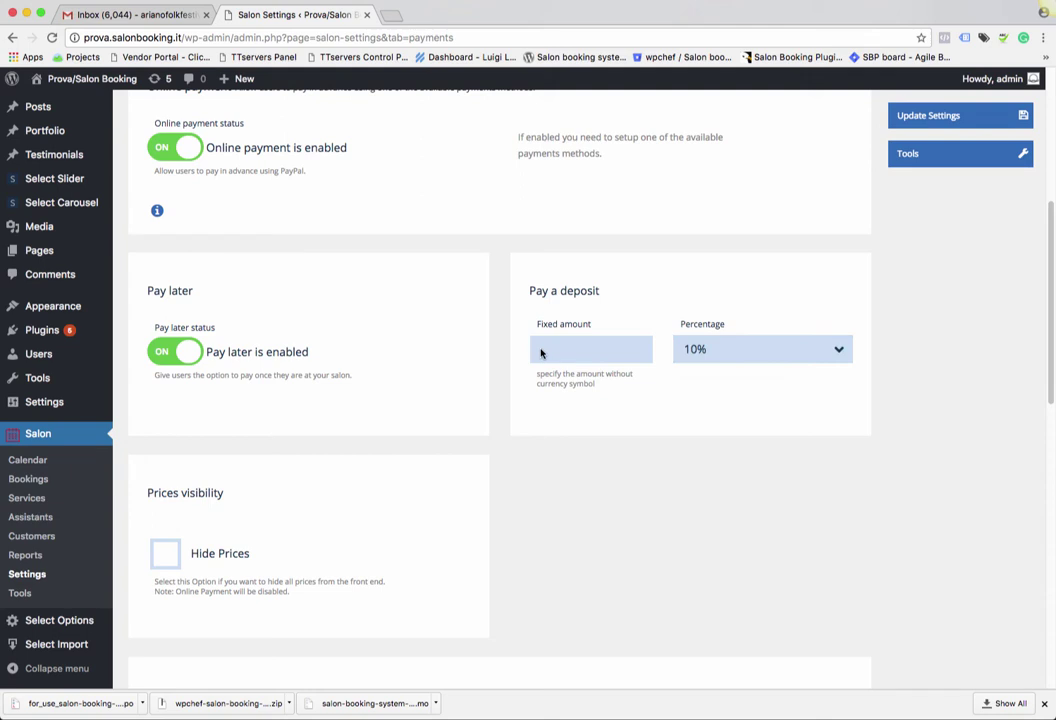
{"action": "left_click", "coordinate": [731, 352]}
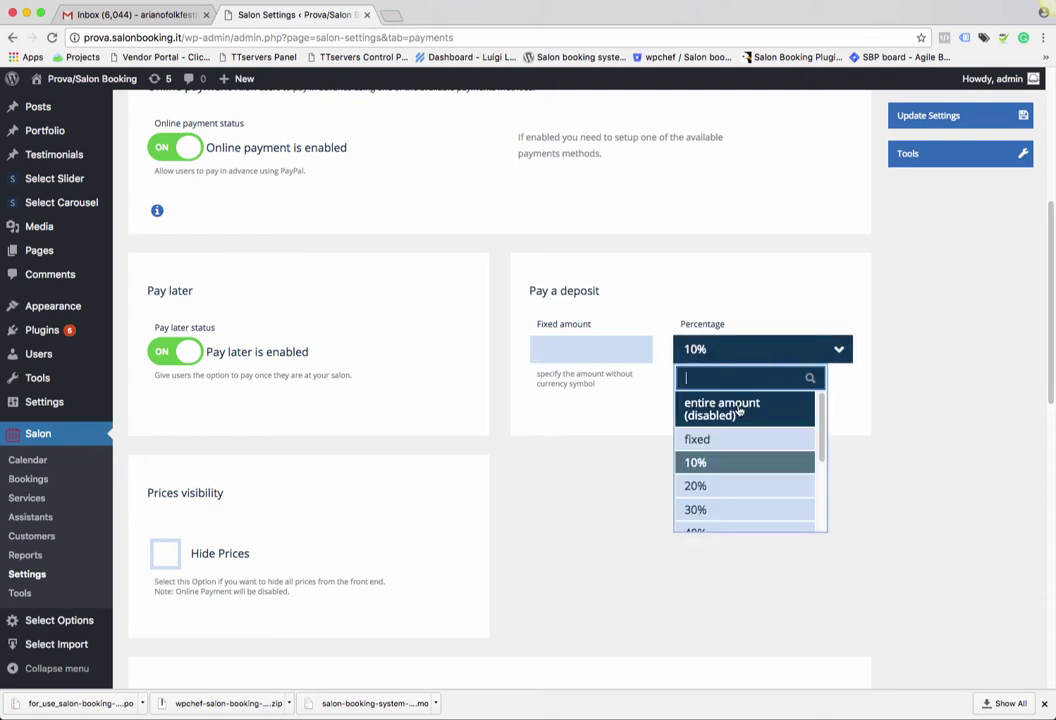
{"action": "scroll", "coordinate": [739, 411], "scroll_direction": "down", "scroll_amount": 3}
{"action": "scroll", "coordinate": [760, 460], "scroll_direction": "up", "scroll_amount": 3}
{"action": "left_click", "coordinate": [731, 402]}
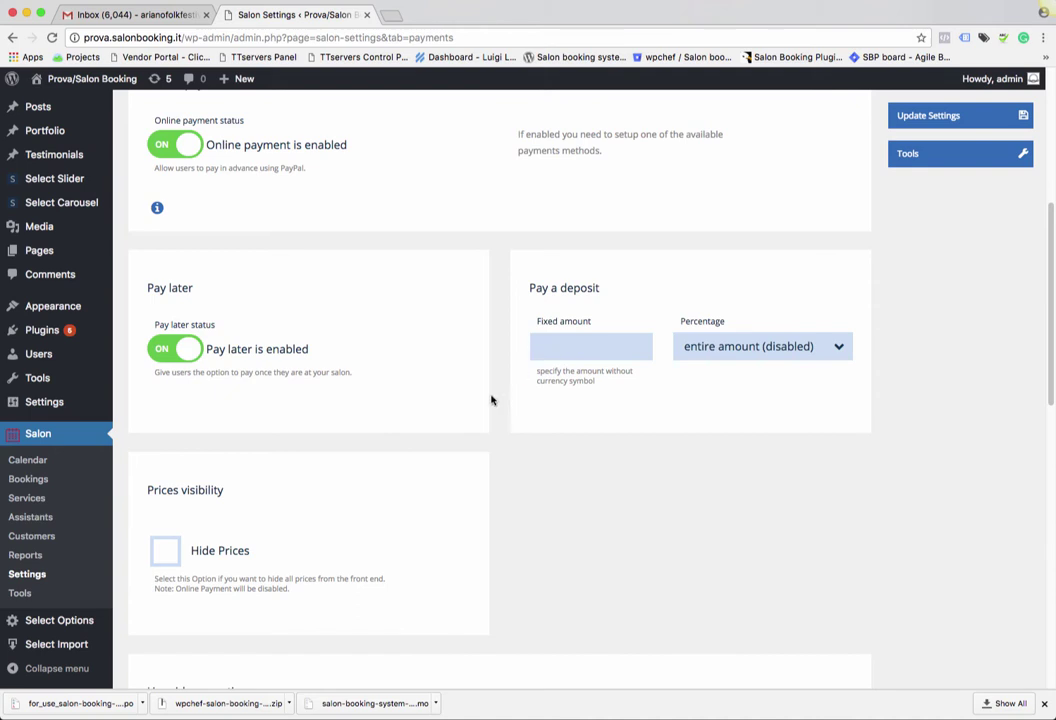
Step: Set the payment currency to EUR (€)
{"action": "scroll", "coordinate": [491, 400], "scroll_direction": "down", "scroll_amount": 9}
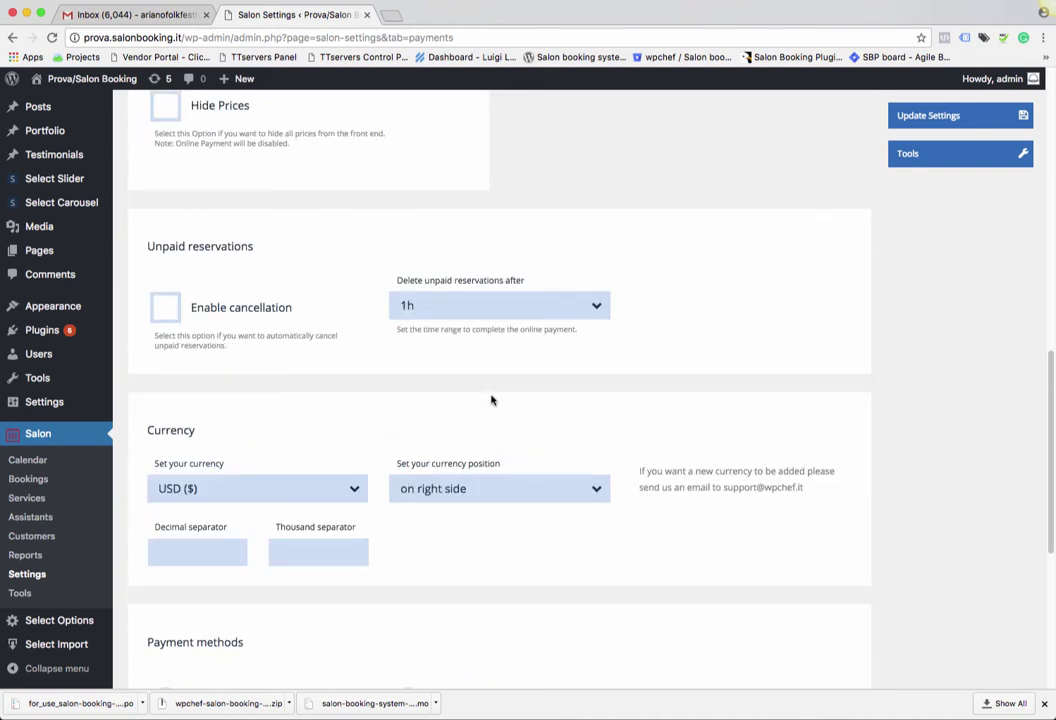
{"action": "scroll", "coordinate": [491, 400], "scroll_direction": "down", "scroll_amount": 3}
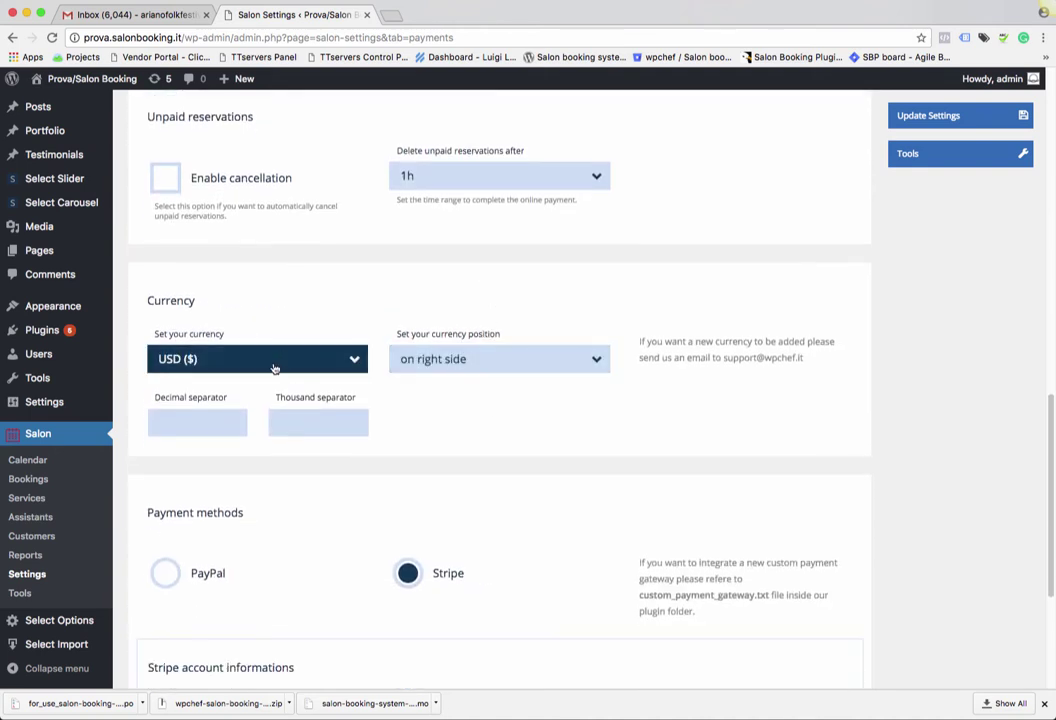
{"action": "left_click", "coordinate": [281, 360]}
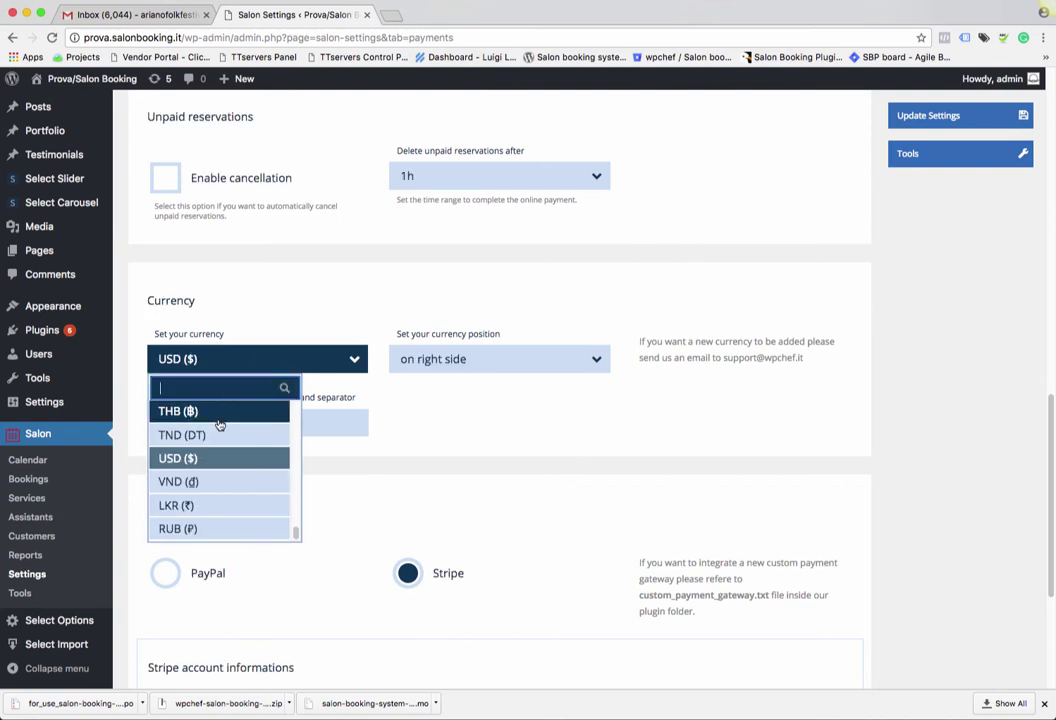
{"action": "type", "text": "euro"}
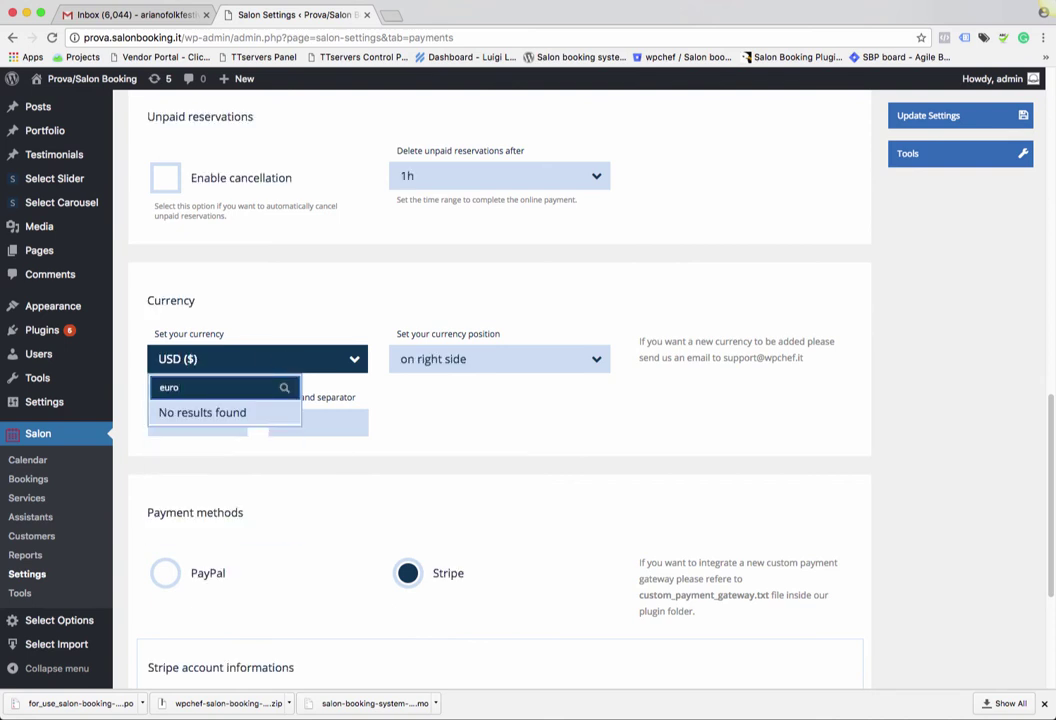
{"action": "key", "text": "BackSpace"}
{"action": "left_click", "coordinate": [236, 413]}
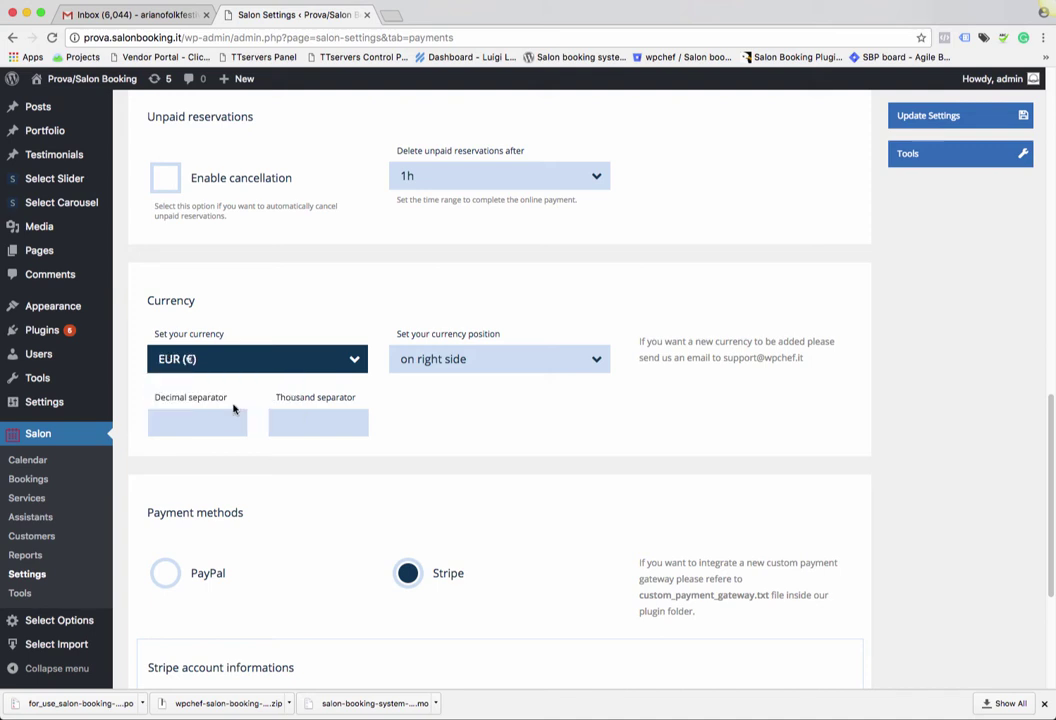
Step: Set the currency position to on left side
{"action": "left_click", "coordinate": [457, 366]}
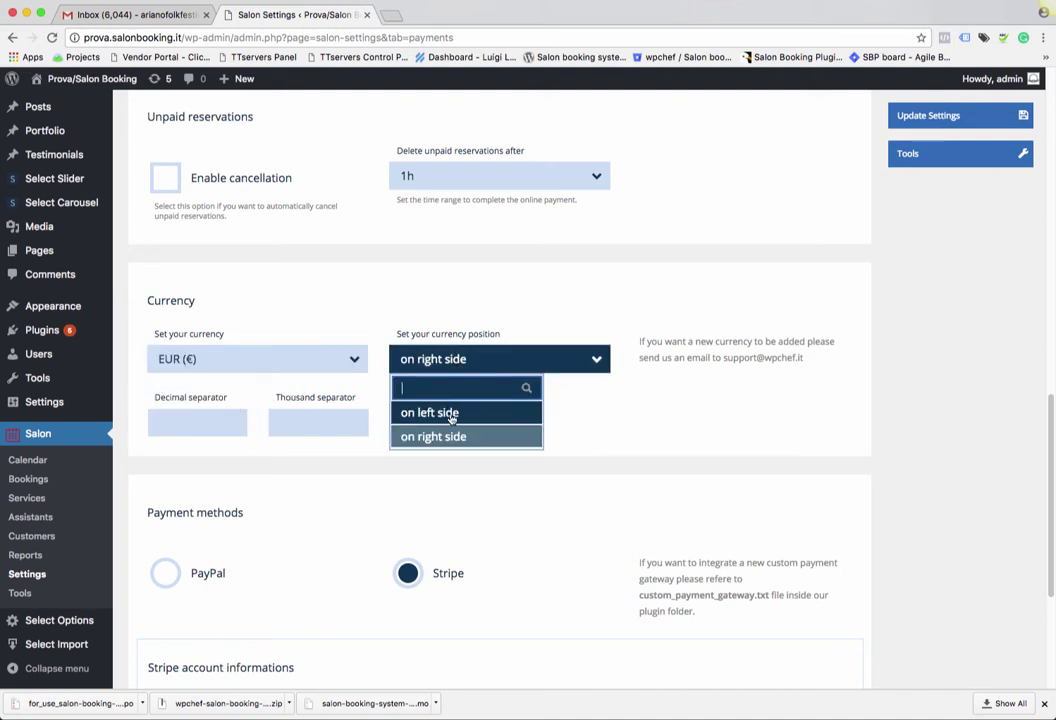
{"action": "left_click", "coordinate": [405, 412]}
{"action": "scroll", "coordinate": [460, 436], "scroll_direction": "down", "scroll_amount": 1}
{"action": "scroll", "coordinate": [460, 437], "scroll_direction": "down", "scroll_amount": 3}
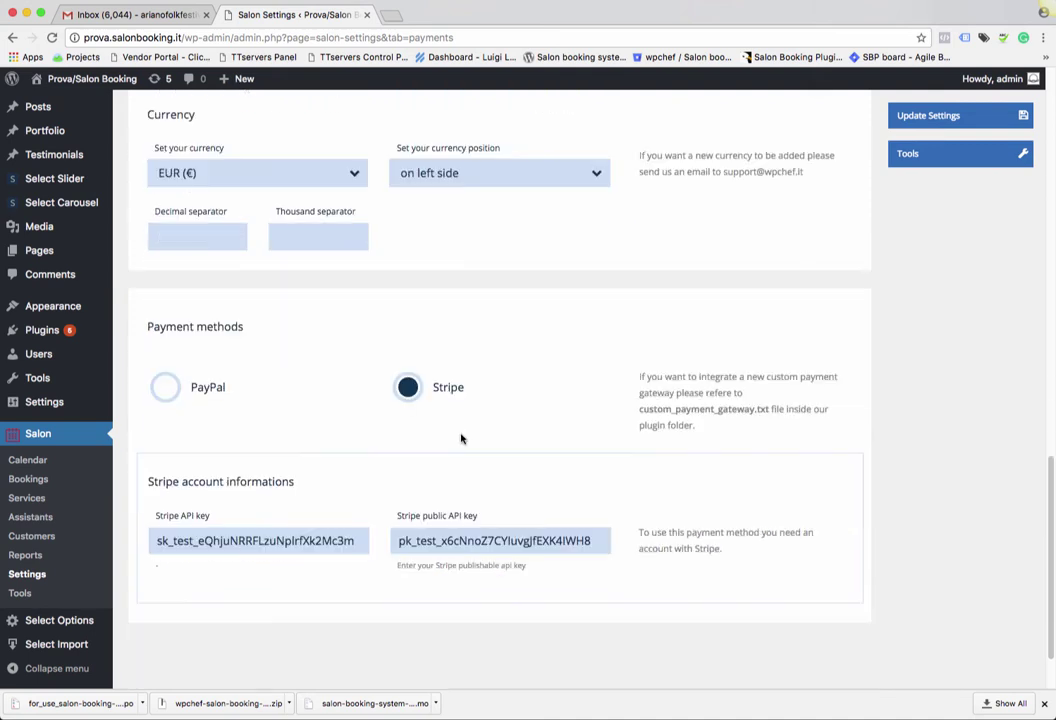
Step: Compare the PayPal and Stripe payment methods, choose PayPal, and highlight the PayPal account e-mail
{"action": "left_click", "coordinate": [198, 393]}
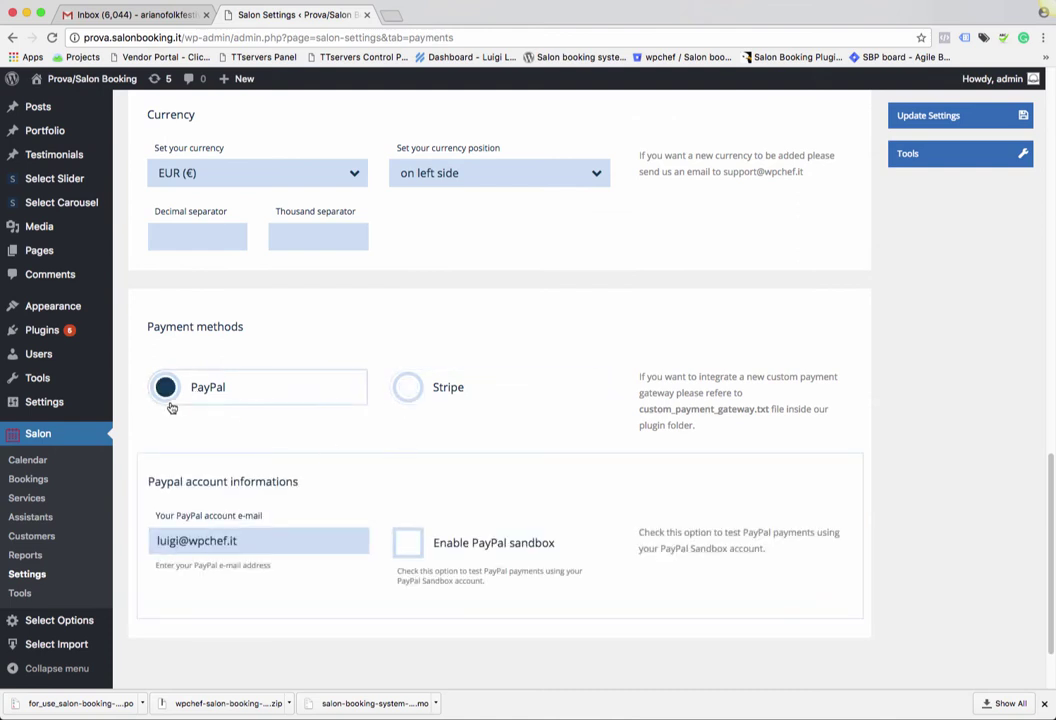
{"action": "left_click", "coordinate": [404, 392]}
{"action": "left_click", "coordinate": [167, 389]}
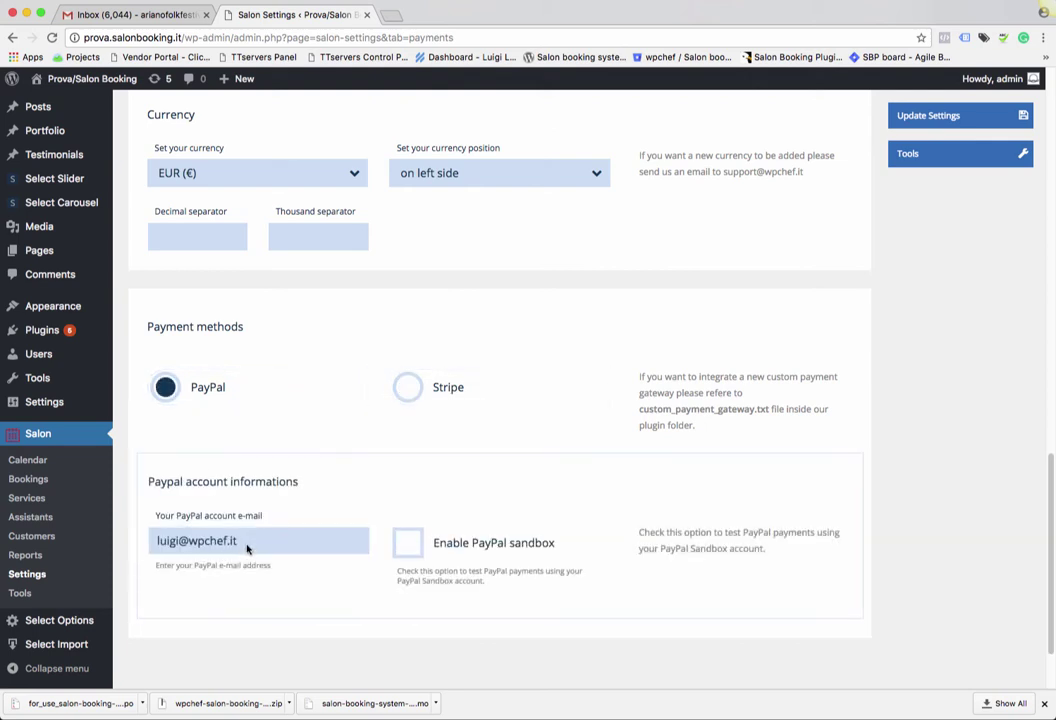
{"action": "left_click_drag", "start_coordinate": [247, 542], "coordinate": [116, 521]}
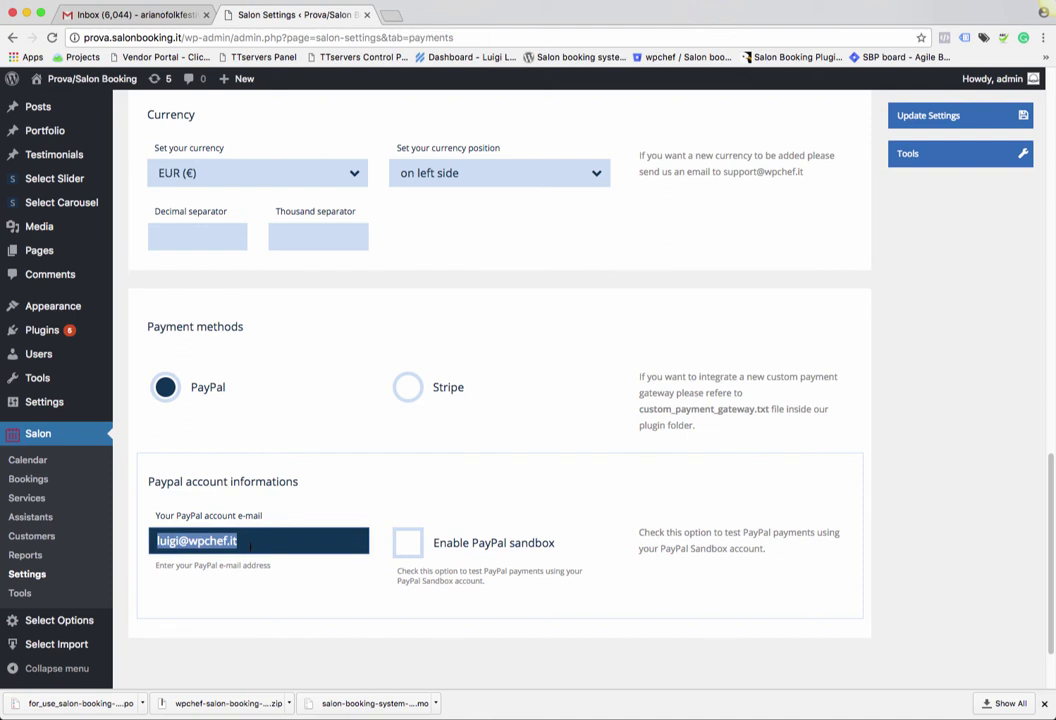
Step: Try the Enable PayPal sandbox option and clear it again, then highlight the PayPal account e-mail
{"action": "left_click", "coordinate": [407, 541]}
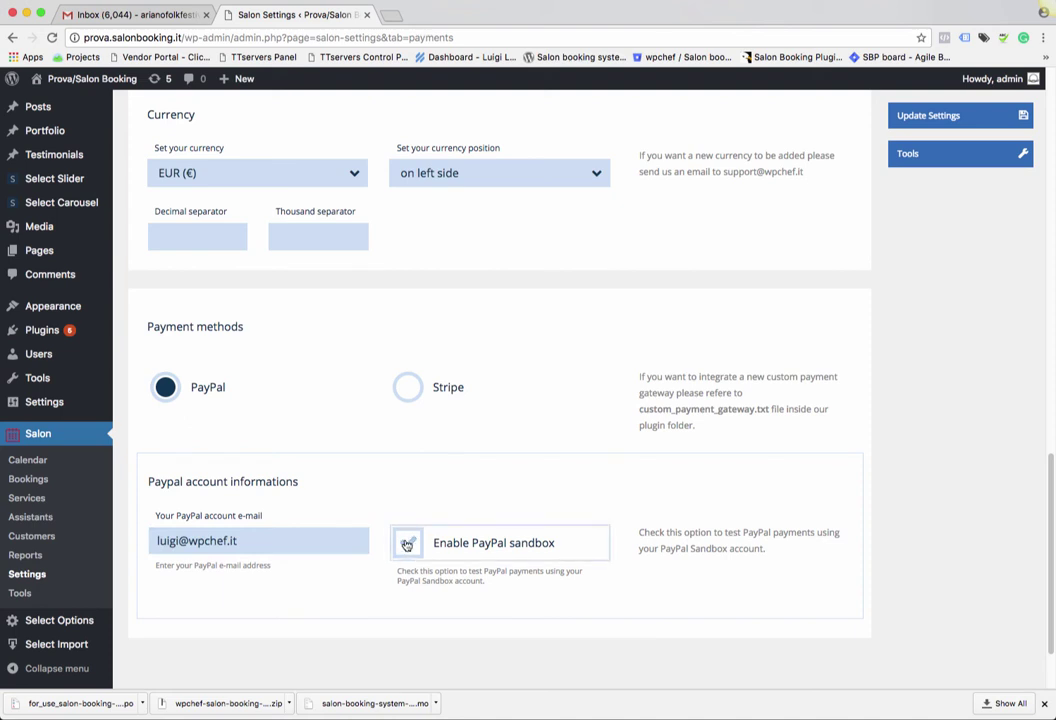
{"action": "left_click", "coordinate": [406, 542]}
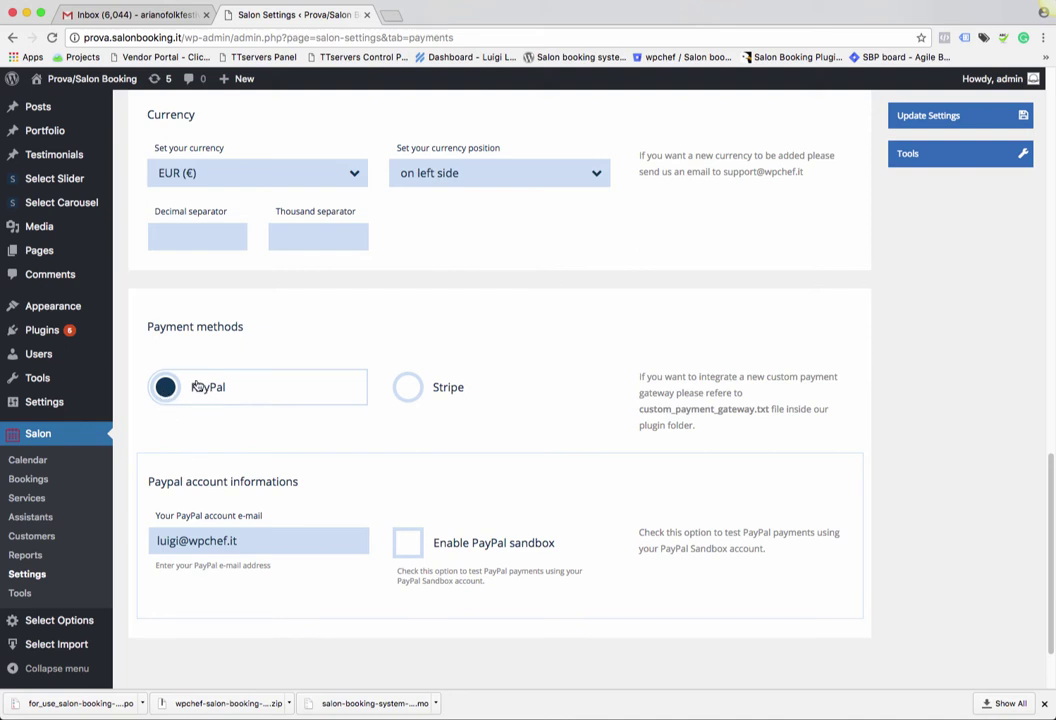
{"action": "triple_click", "coordinate": [210, 540]}
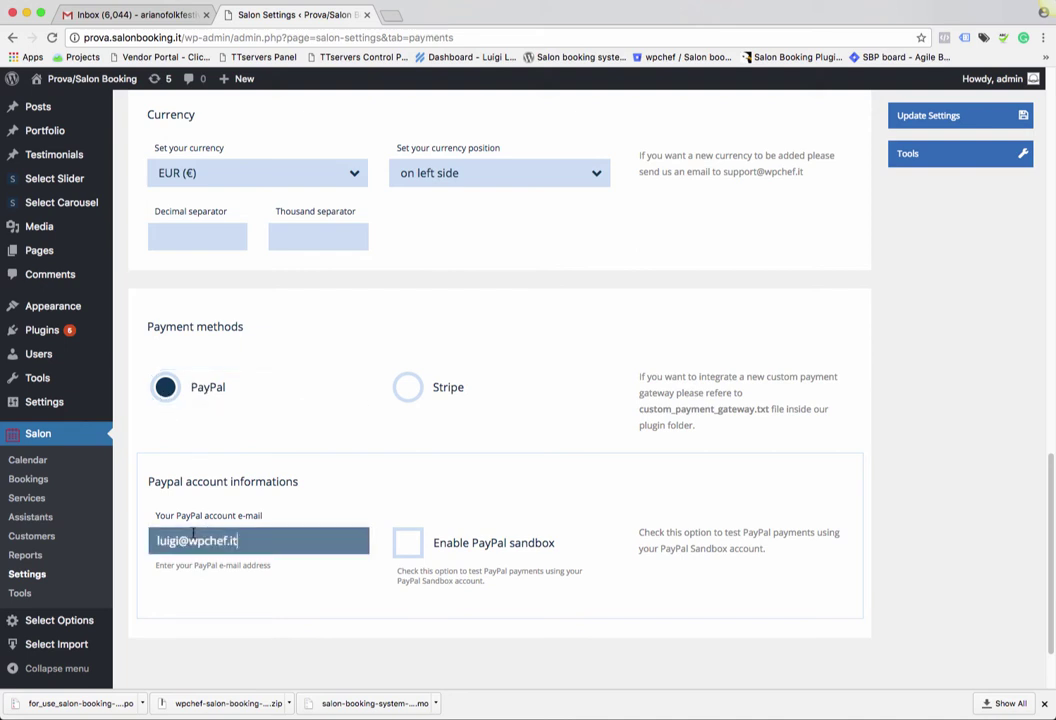
{"action": "left_click", "coordinate": [196, 590]}
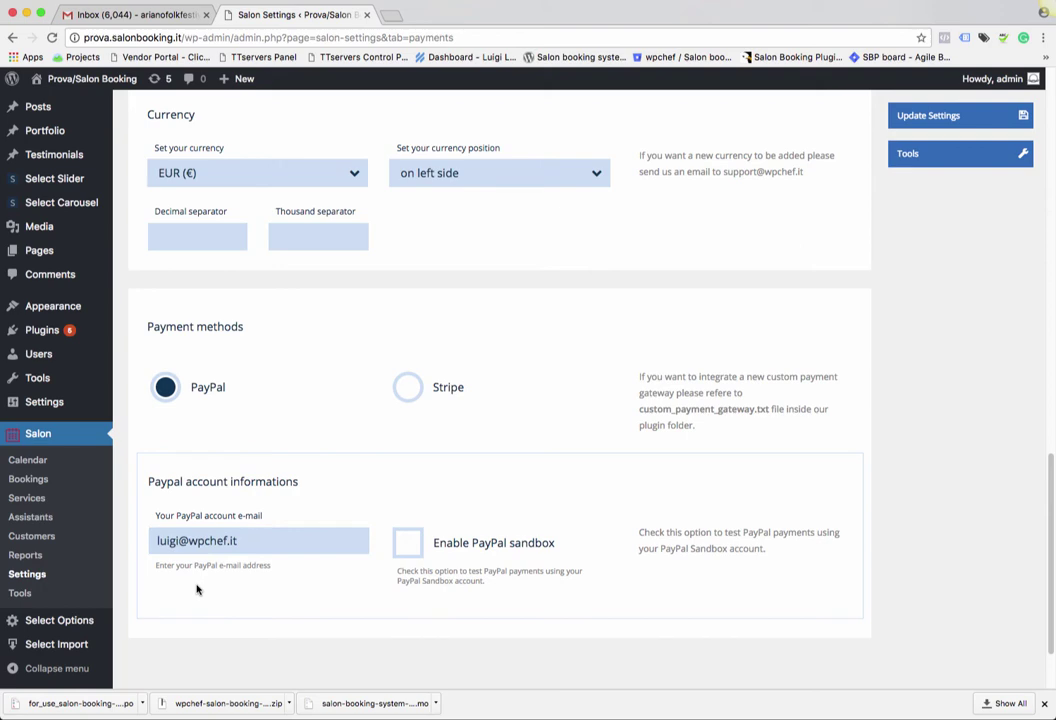
Step: Save the payment settings and look over the updated Payments page
{"action": "scroll", "coordinate": [285, 434], "scroll_direction": "up", "scroll_amount": 5}
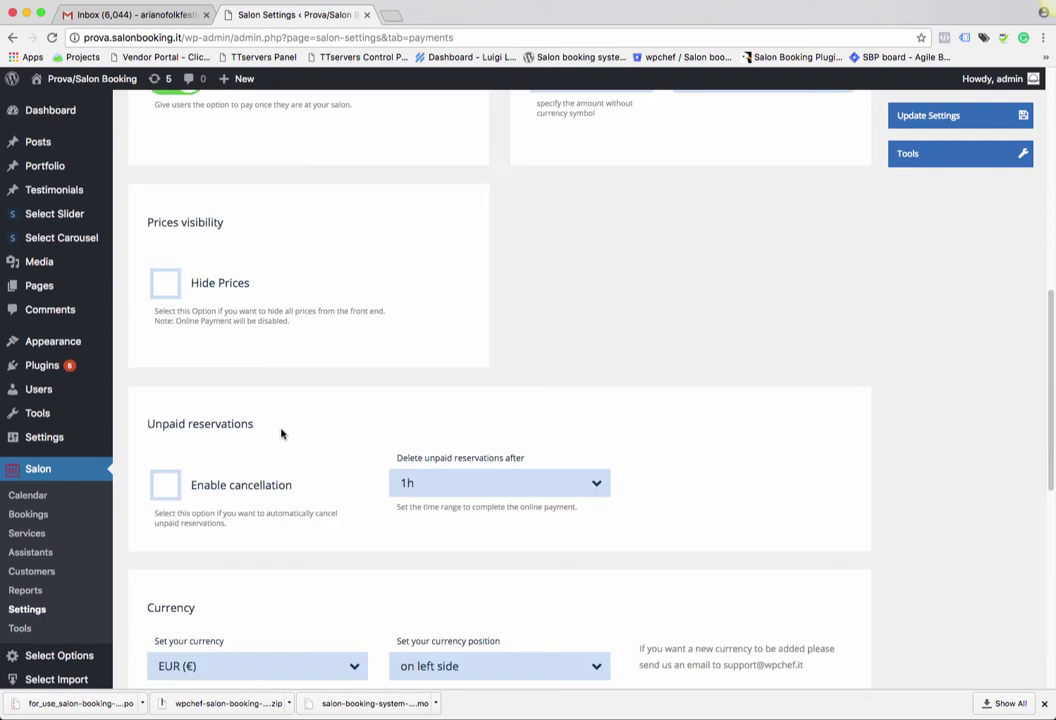
{"action": "scroll", "coordinate": [285, 434], "scroll_direction": "up", "scroll_amount": 6}
{"action": "left_click", "coordinate": [905, 466]}
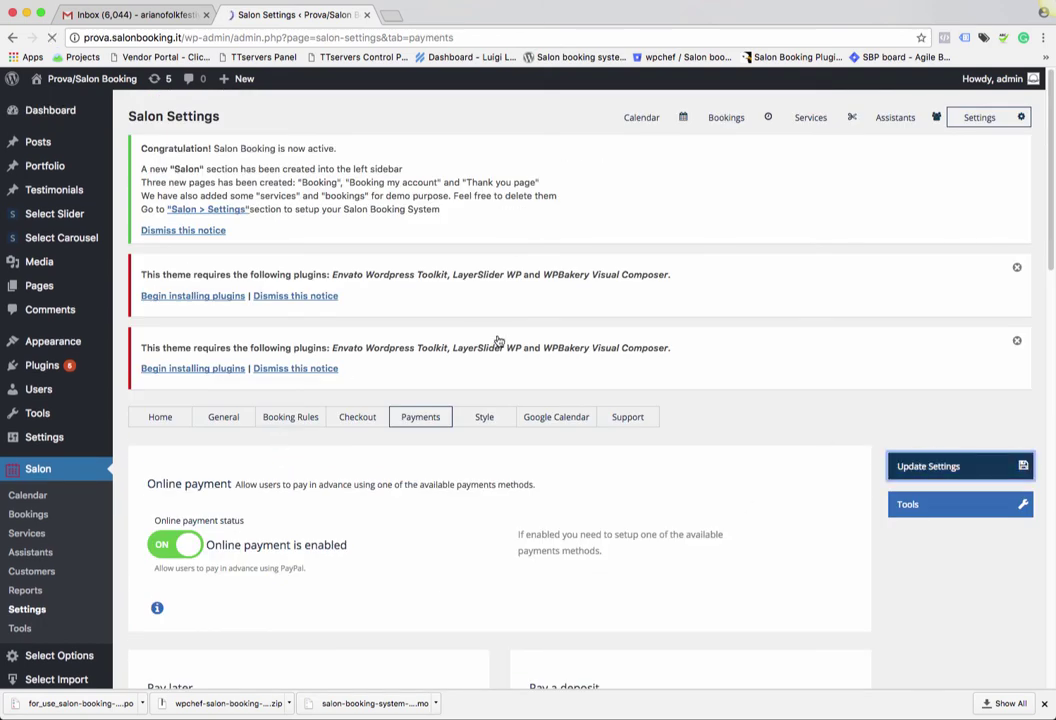
{"action": "scroll", "coordinate": [438, 355], "scroll_direction": "down", "scroll_amount": 6}
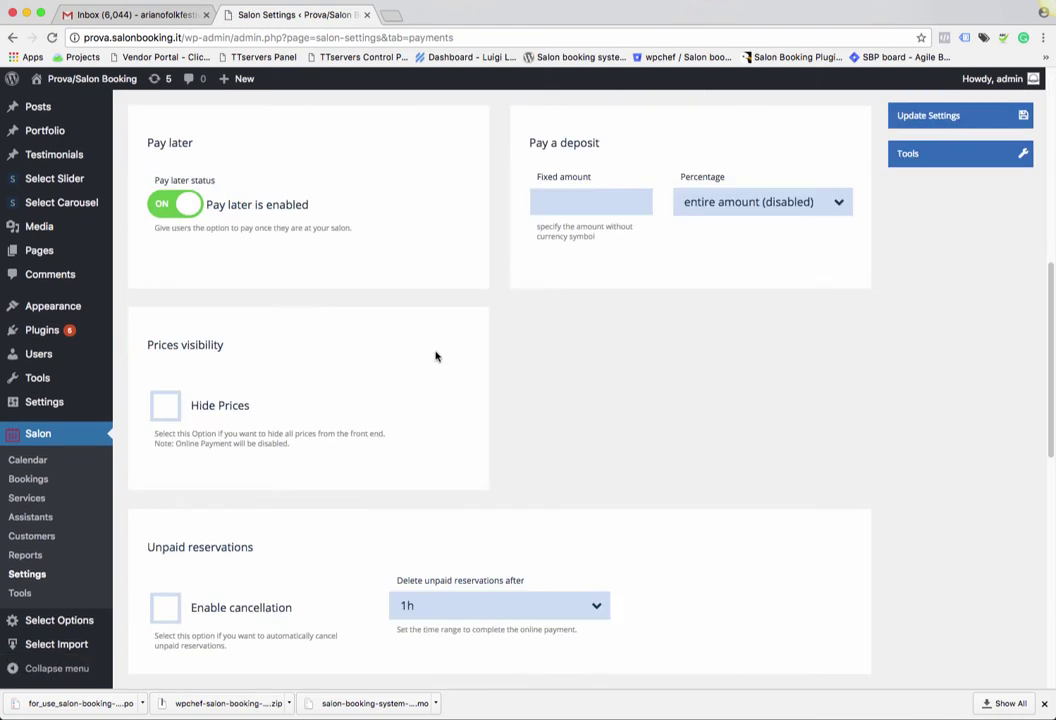
{"action": "scroll", "coordinate": [436, 354], "scroll_direction": "down", "scroll_amount": 8}
{"action": "scroll", "coordinate": [436, 354], "scroll_direction": "up", "scroll_amount": 15}
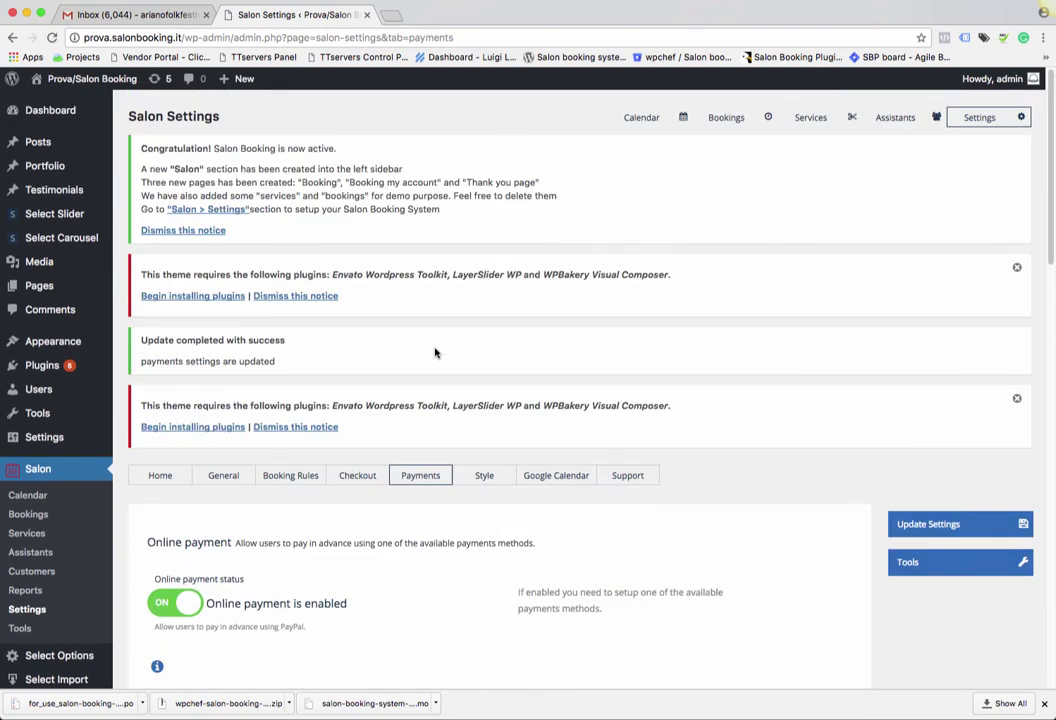
{"action": "scroll", "coordinate": [435, 352], "scroll_direction": "down", "scroll_amount": 5}
{"action": "scroll", "coordinate": [435, 352], "scroll_direction": "up", "scroll_amount": 5}
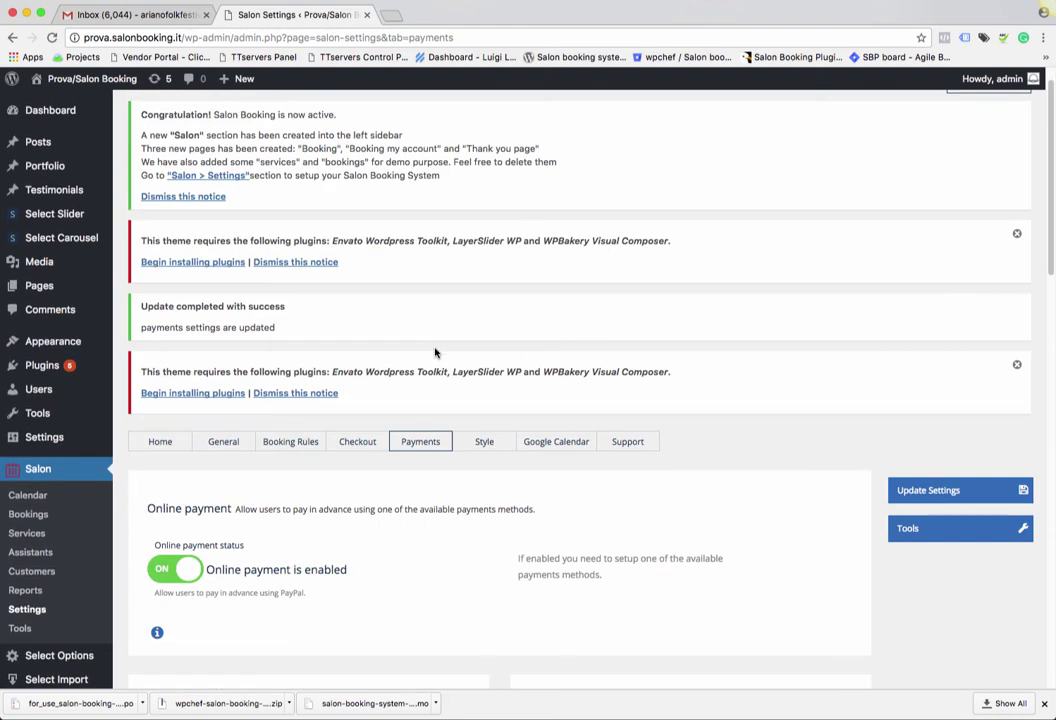
{"action": "scroll", "coordinate": [435, 352], "scroll_direction": "down", "scroll_amount": 5}
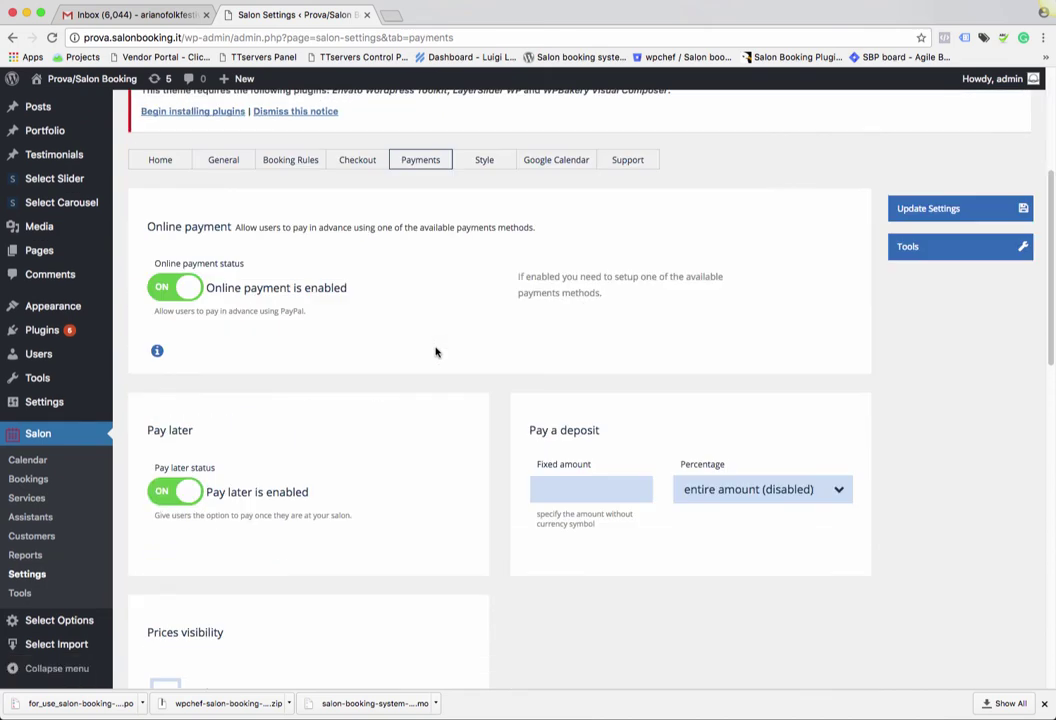
Step: Look through the booking rules settings and toggle the Booking cancellation option for users
{"action": "left_click", "coordinate": [288, 166]}
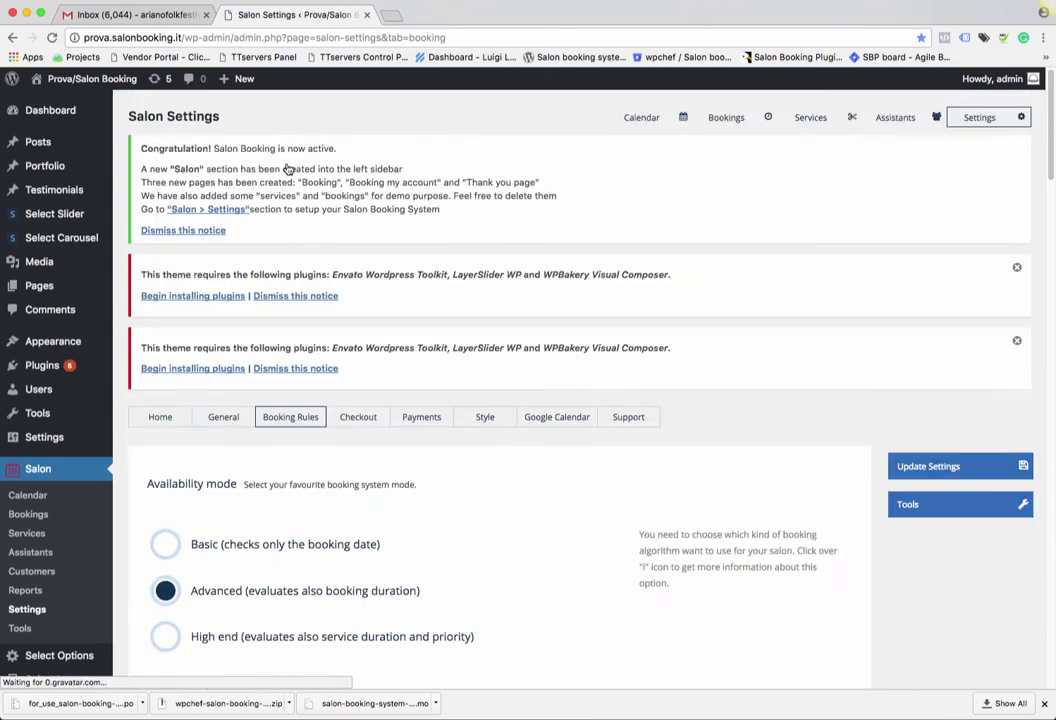
{"action": "scroll", "coordinate": [265, 482], "scroll_direction": "down", "scroll_amount": 5}
{"action": "scroll", "coordinate": [272, 430], "scroll_direction": "up", "scroll_amount": 5}
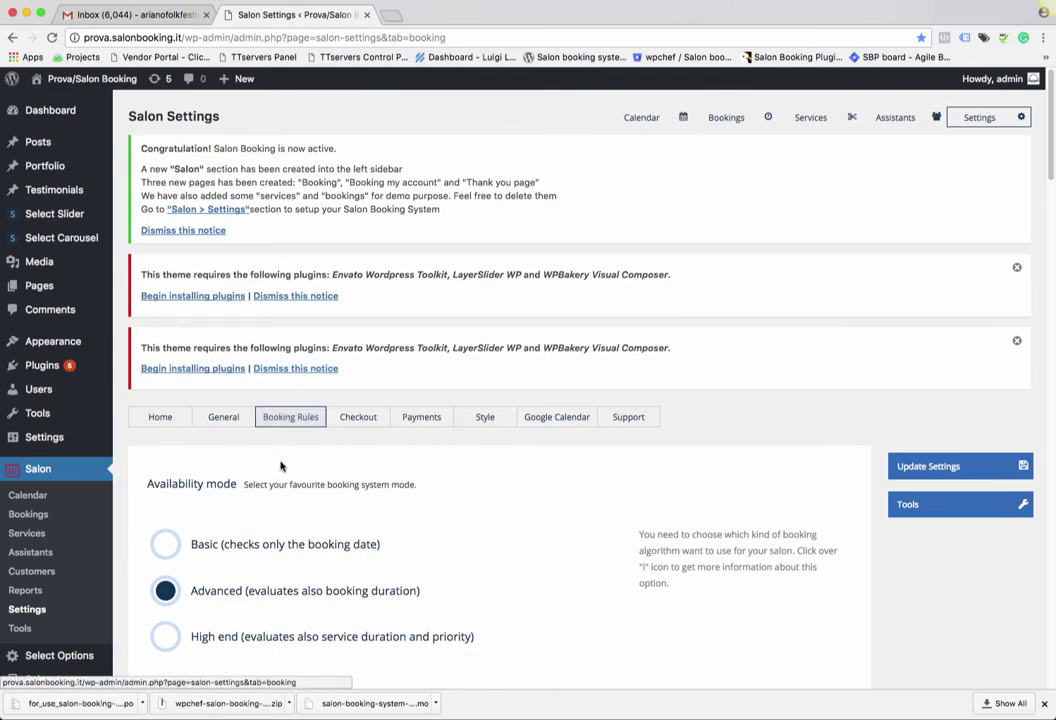
{"action": "scroll", "coordinate": [280, 464], "scroll_direction": "down", "scroll_amount": 10}
{"action": "scroll", "coordinate": [280, 466], "scroll_direction": "down", "scroll_amount": 15}
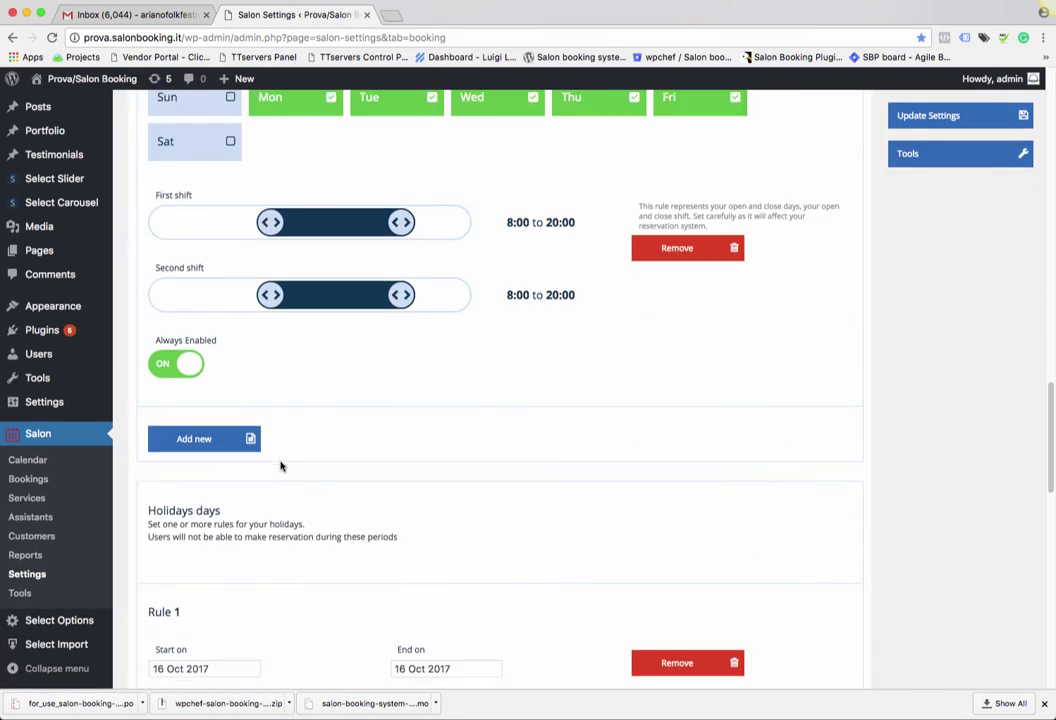
{"action": "scroll", "coordinate": [280, 466], "scroll_direction": "down", "scroll_amount": 3}
{"action": "scroll", "coordinate": [280, 464], "scroll_direction": "up", "scroll_amount": 3}
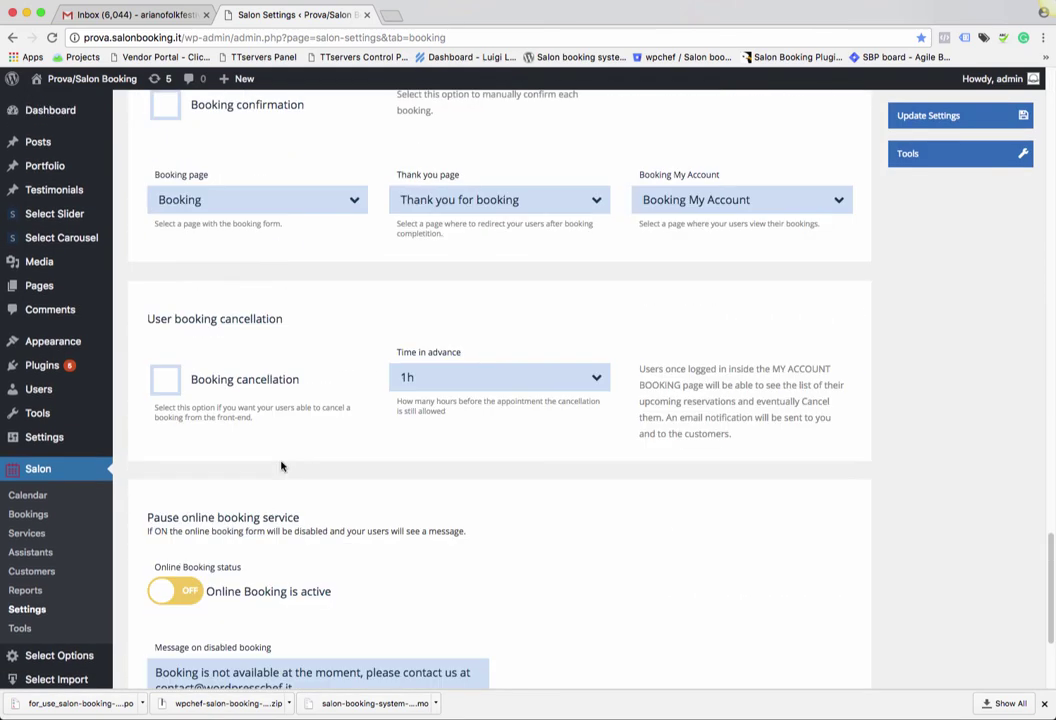
{"action": "left_click", "coordinate": [262, 384]}
{"action": "scroll", "coordinate": [264, 386], "scroll_direction": "down", "scroll_amount": 3}
{"action": "scroll", "coordinate": [266, 389], "scroll_direction": "up", "scroll_amount": 8}
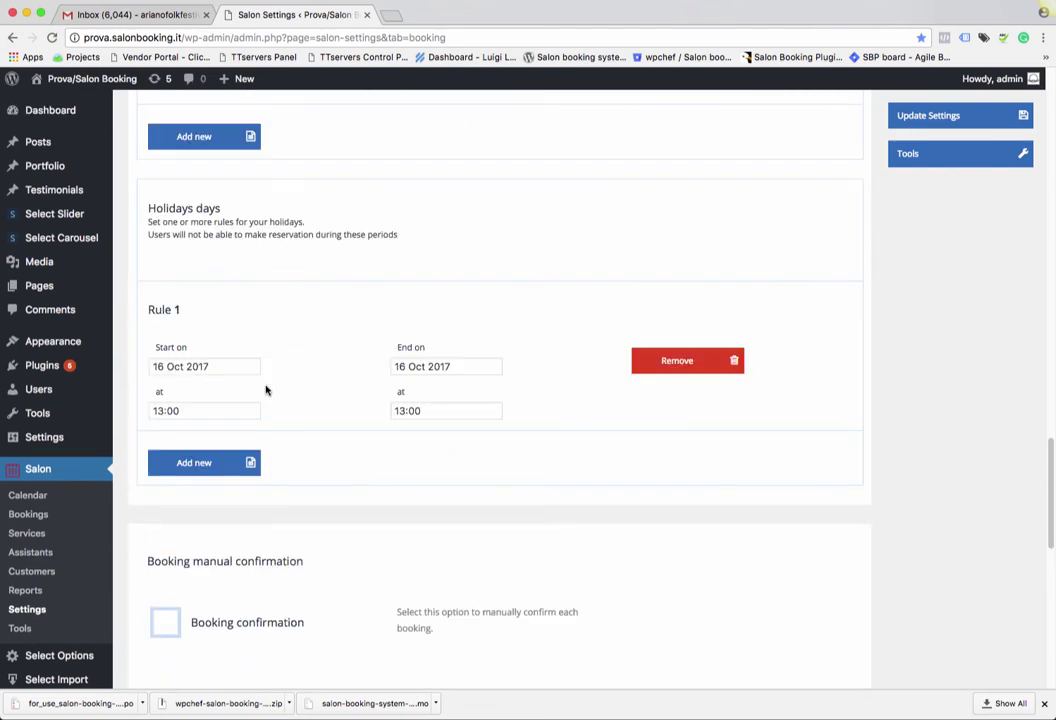
Step: Try the manual Booking confirmation option and clear it again
{"action": "scroll", "coordinate": [266, 390], "scroll_direction": "down", "scroll_amount": 3}
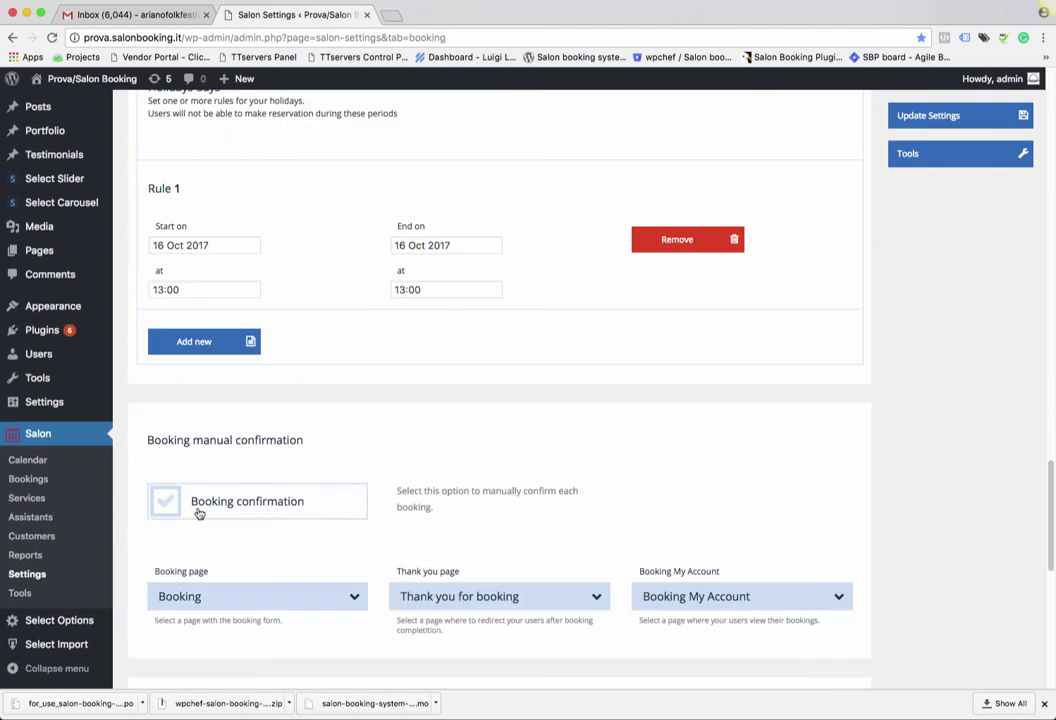
{"action": "left_click", "coordinate": [200, 510]}
{"action": "left_click", "coordinate": [165, 501]}
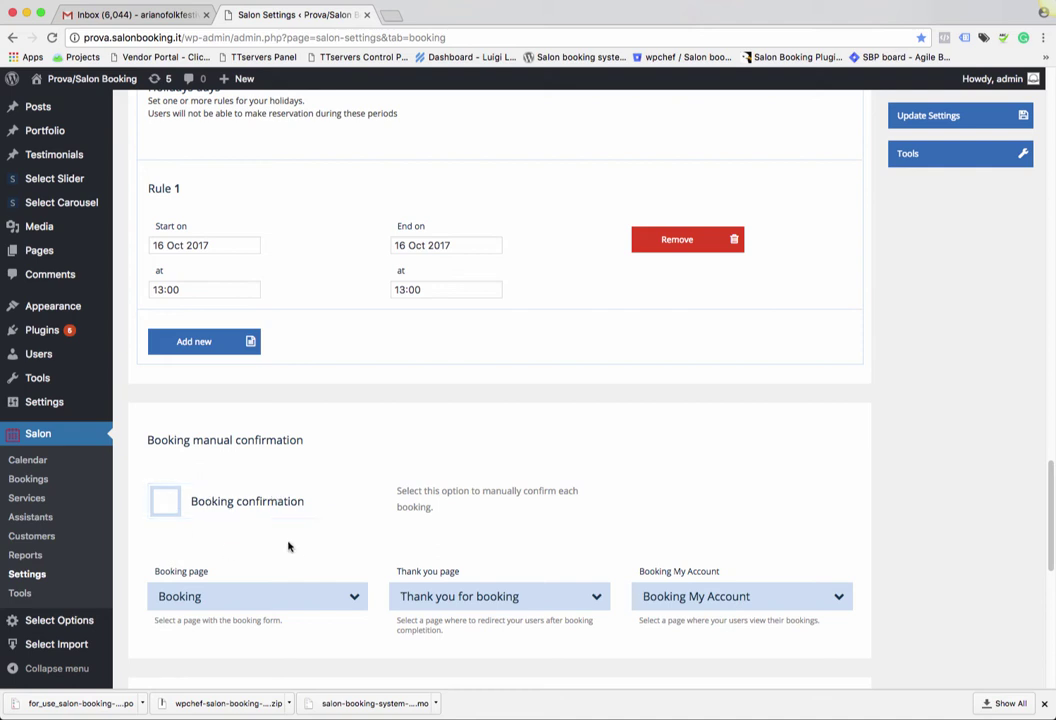
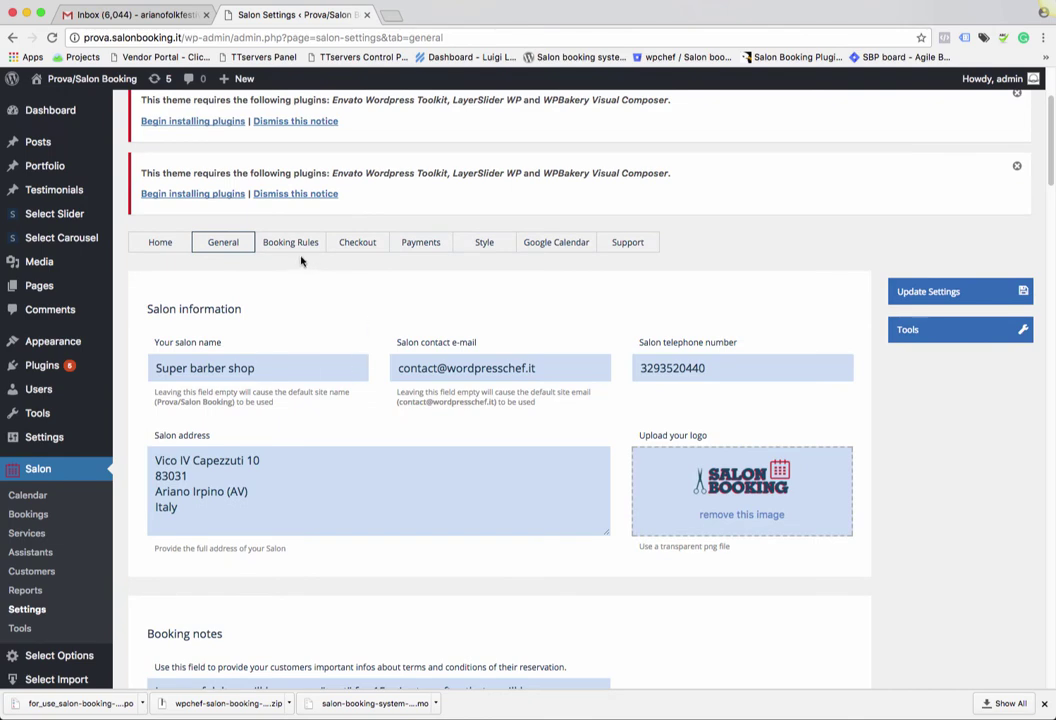
Step: Review the booking rules for customers per session, session duration, available days and shifts
{"action": "left_click", "coordinate": [290, 242]}
{"action": "scroll", "coordinate": [280, 245], "scroll_direction": "down", "scroll_amount": 5}
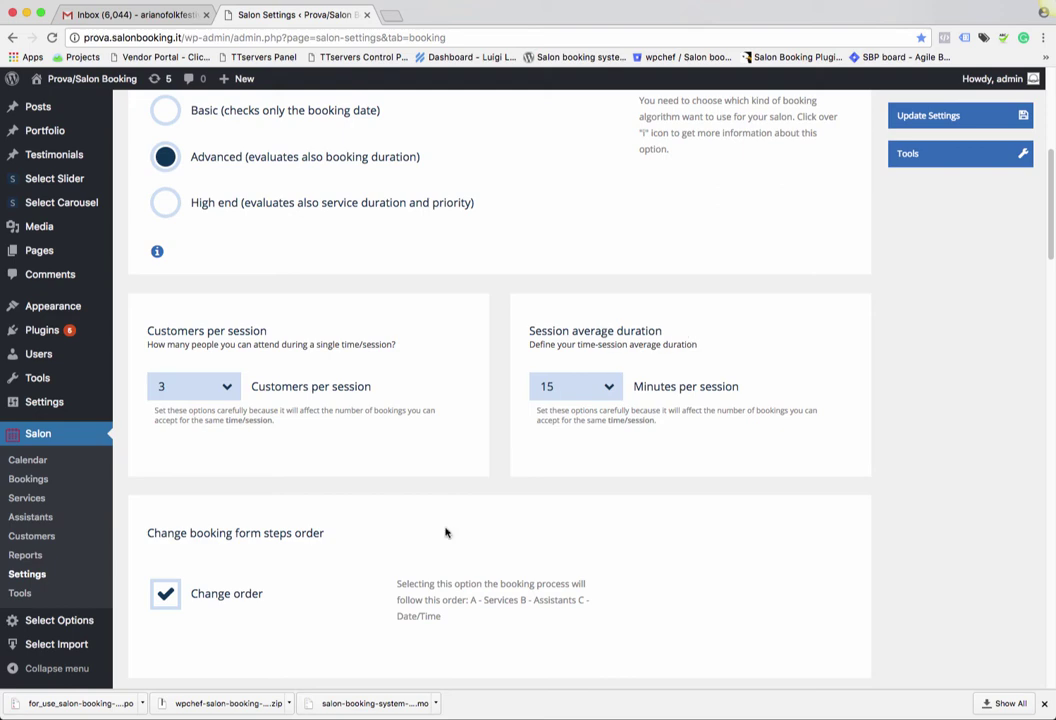
{"action": "scroll", "coordinate": [488, 502], "scroll_direction": "down", "scroll_amount": 8}
{"action": "scroll", "coordinate": [483, 502], "scroll_direction": "down", "scroll_amount": 3}
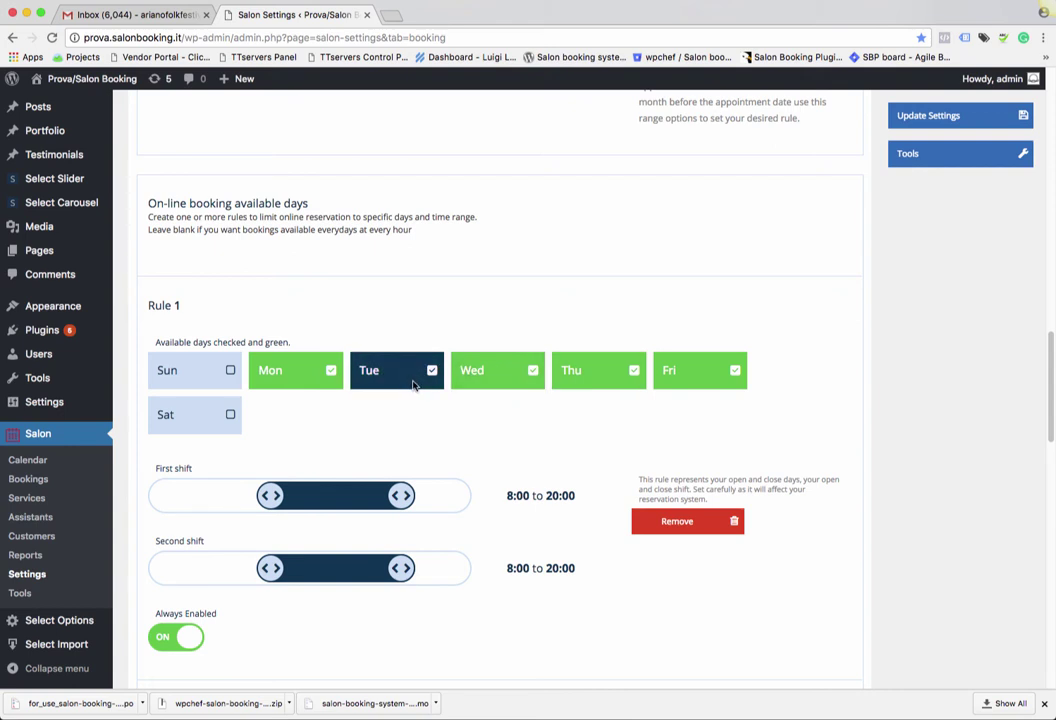
{"action": "scroll", "coordinate": [413, 383], "scroll_direction": "down", "scroll_amount": 2}
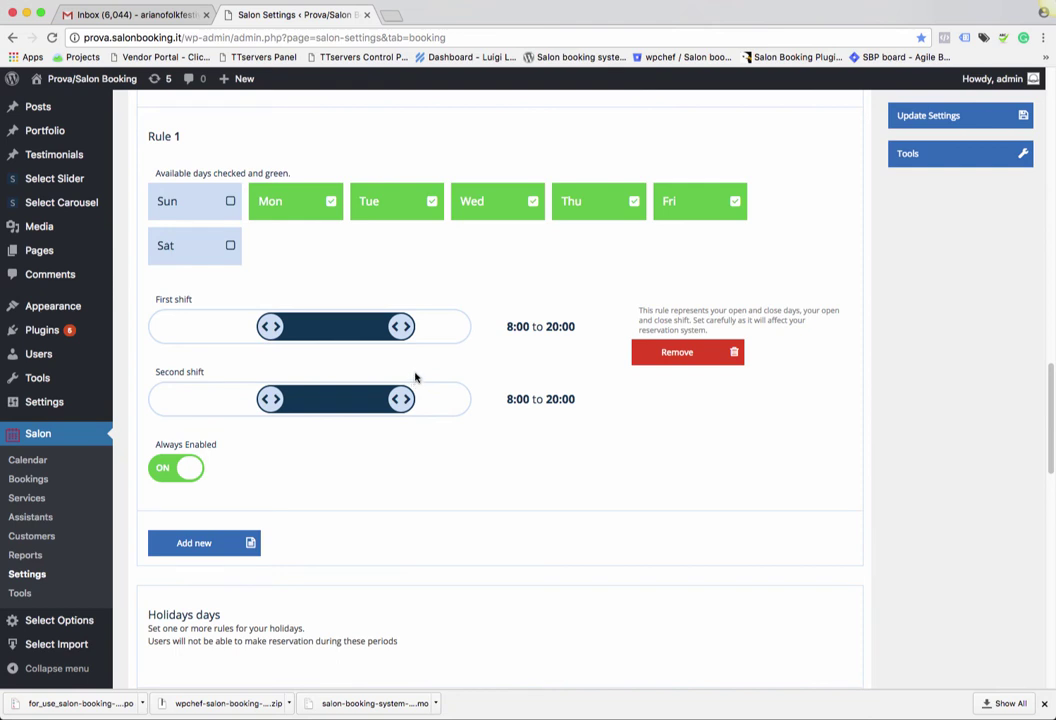
Step: Open the Manicure service for editing and highlight its price
{"action": "left_click", "coordinate": [26, 498]}
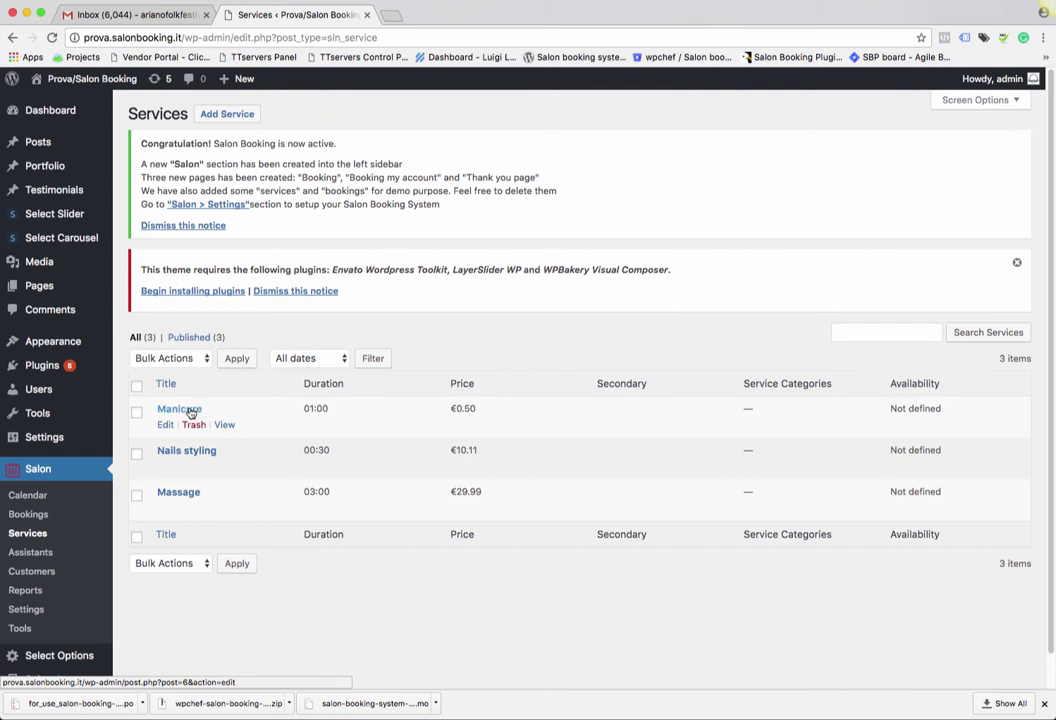
{"action": "left_click", "coordinate": [188, 413]}
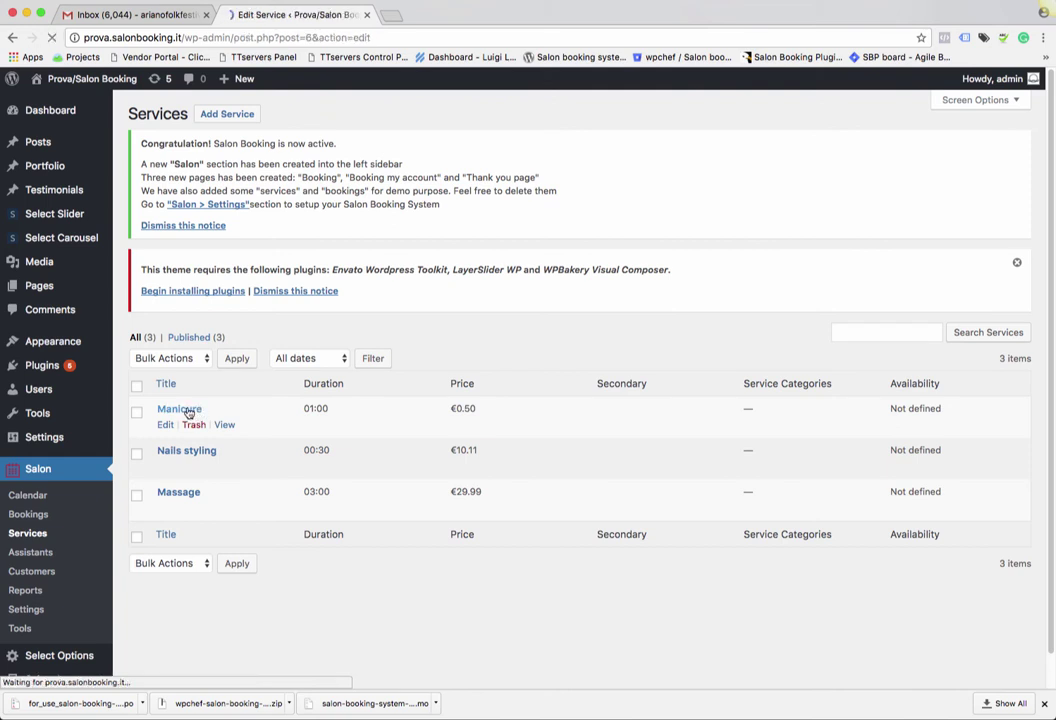
{"action": "scroll", "coordinate": [430, 450], "scroll_direction": "down", "scroll_amount": 4}
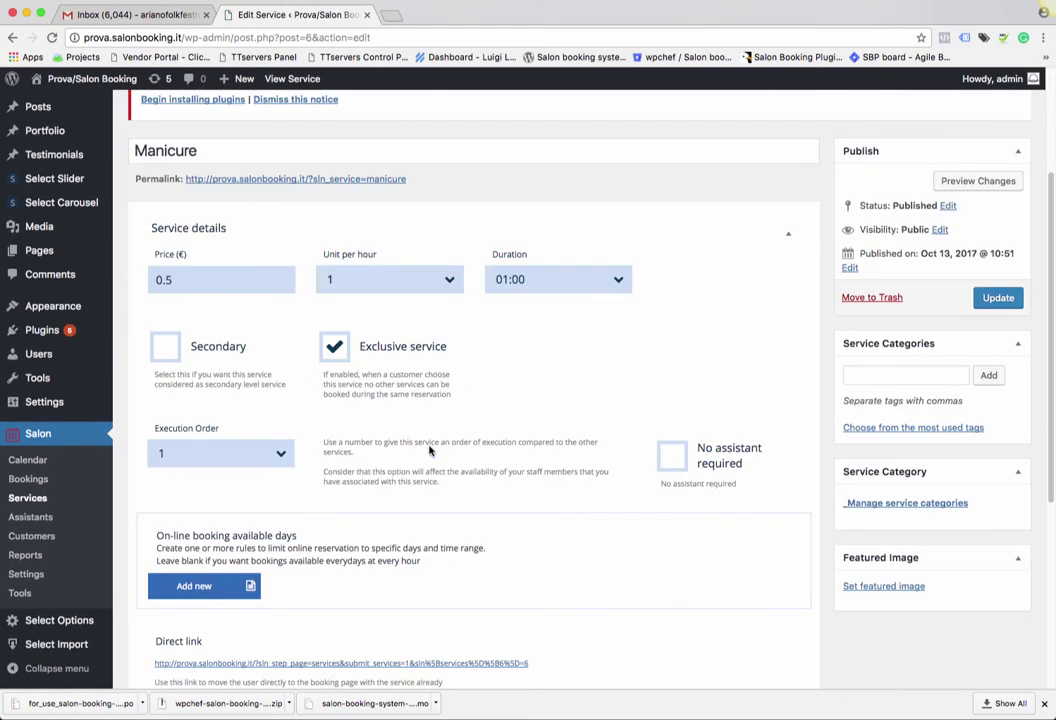
{"action": "left_click_drag", "start_coordinate": [200, 283], "coordinate": [141, 274]}
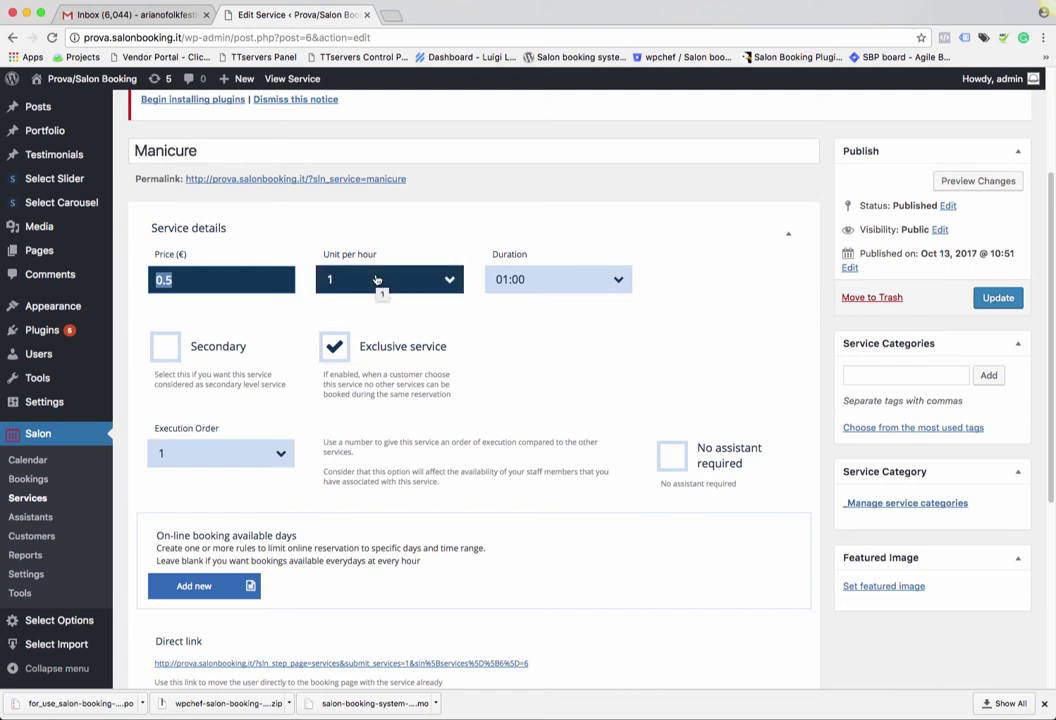
Step: Clear Exclusive service for the Manicure service and set its Unit per hour to 2
{"action": "left_click", "coordinate": [383, 349]}
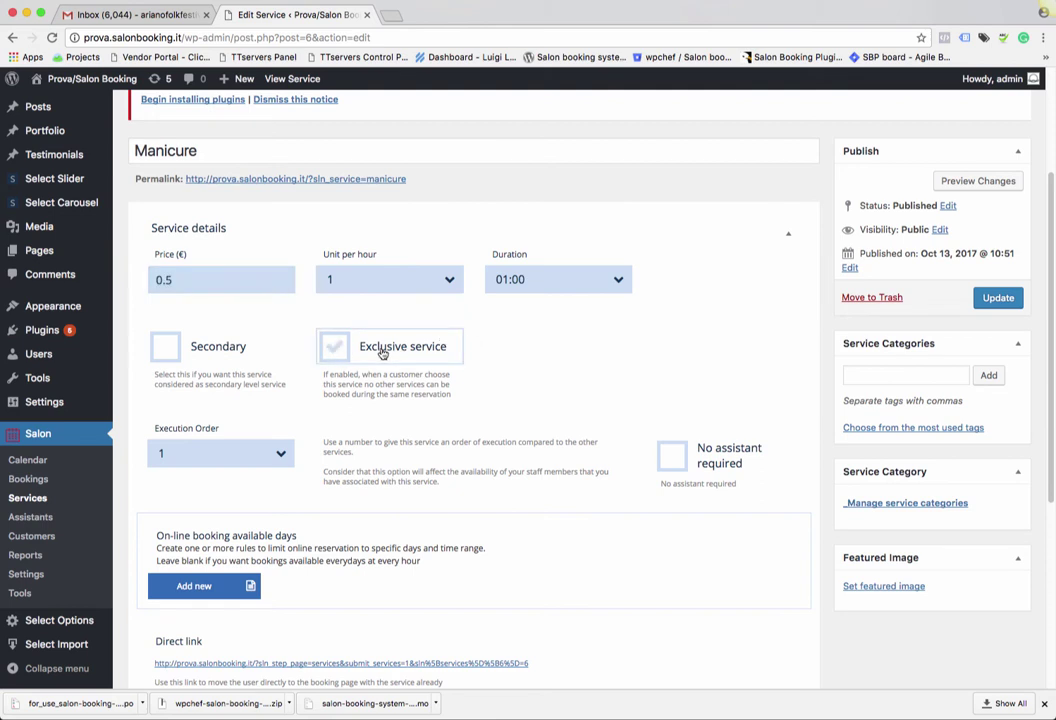
{"action": "left_click", "coordinate": [357, 284]}
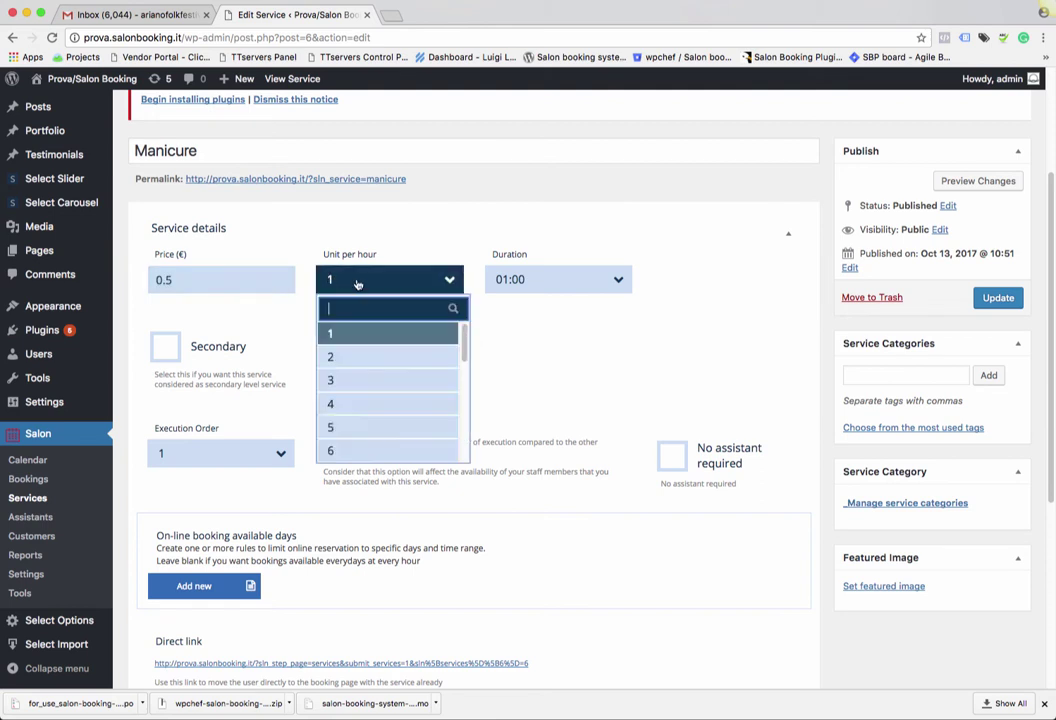
{"action": "left_click", "coordinate": [349, 354]}
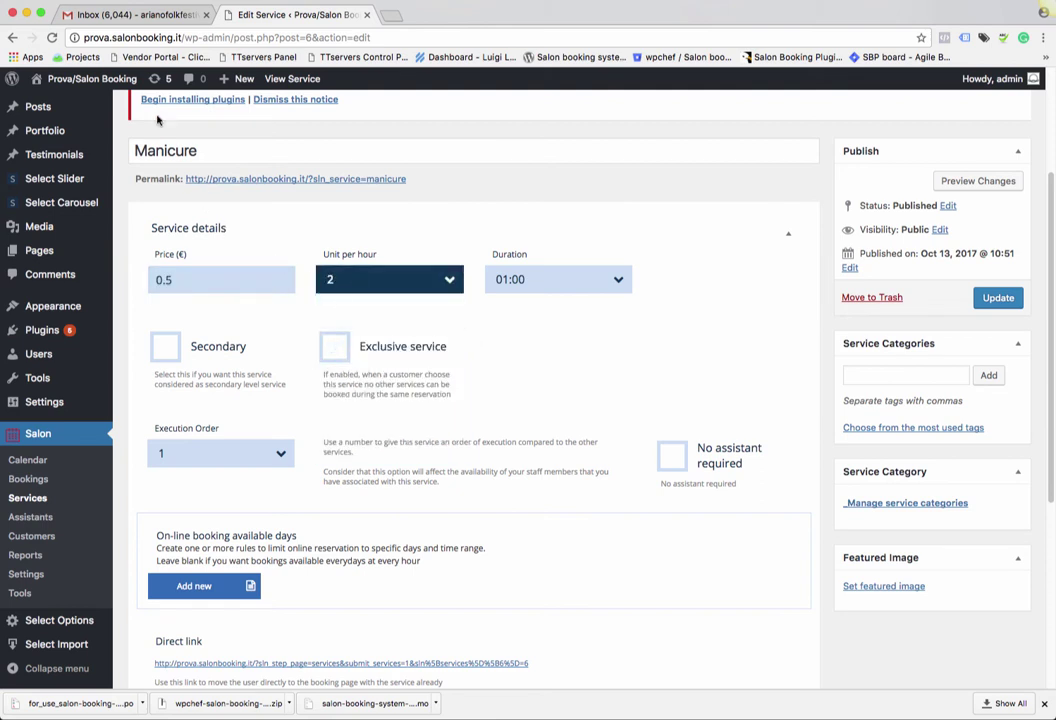
{"action": "left_click", "coordinate": [385, 281]}
{"action": "left_click", "coordinate": [363, 357]}
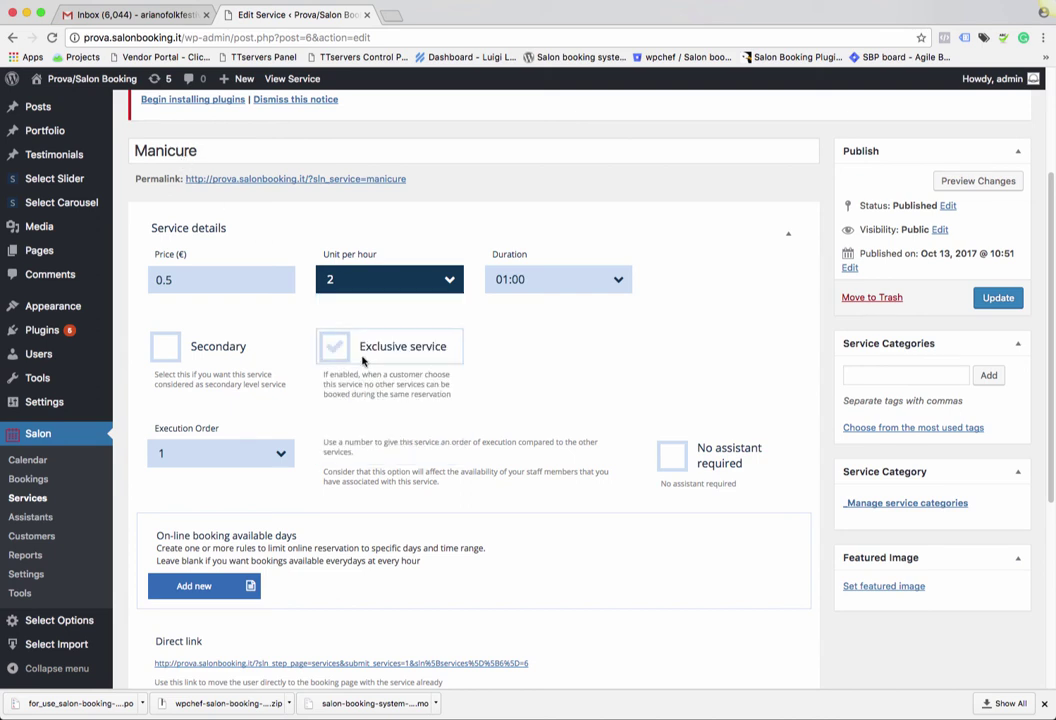
Step: Try durations of 01:45 and 00:15 for the Manicure service
{"action": "left_click", "coordinate": [557, 282]}
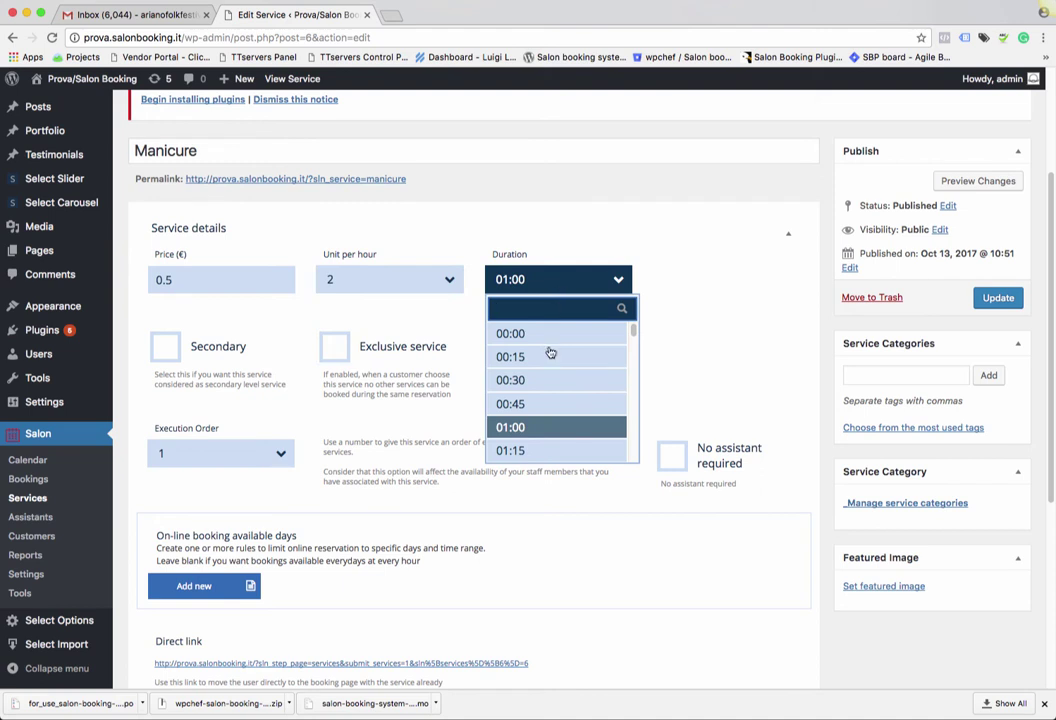
{"action": "scroll", "coordinate": [545, 395], "scroll_direction": "down", "scroll_amount": 2}
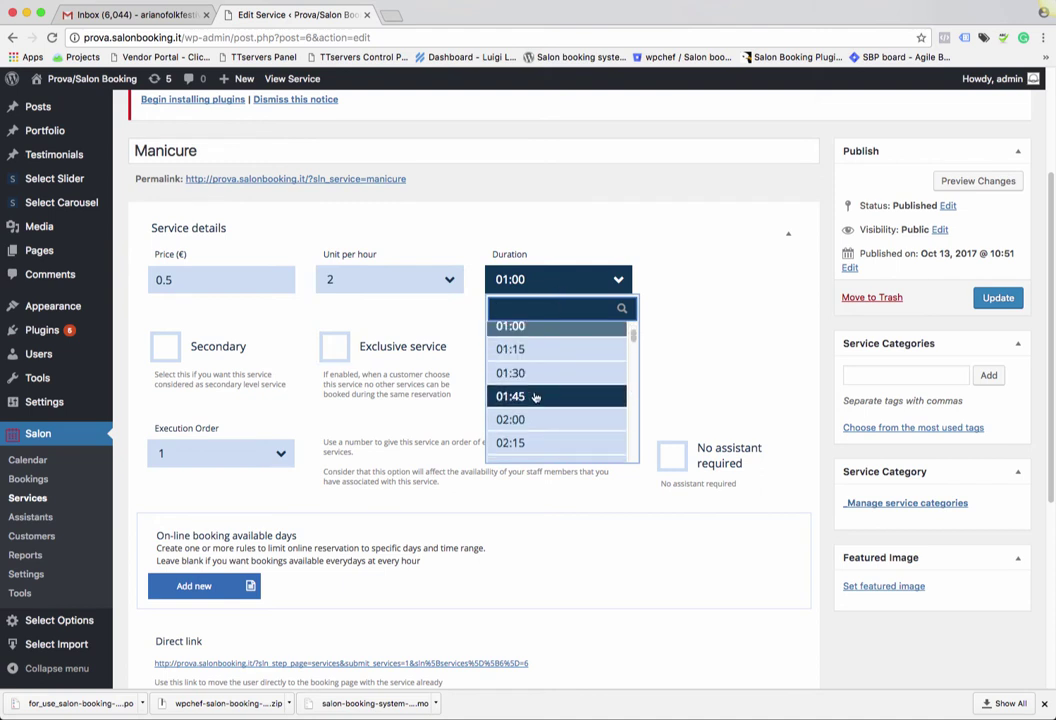
{"action": "left_click", "coordinate": [537, 396]}
{"action": "left_click", "coordinate": [545, 282]}
{"action": "scroll", "coordinate": [537, 360], "scroll_direction": "up", "scroll_amount": 3}
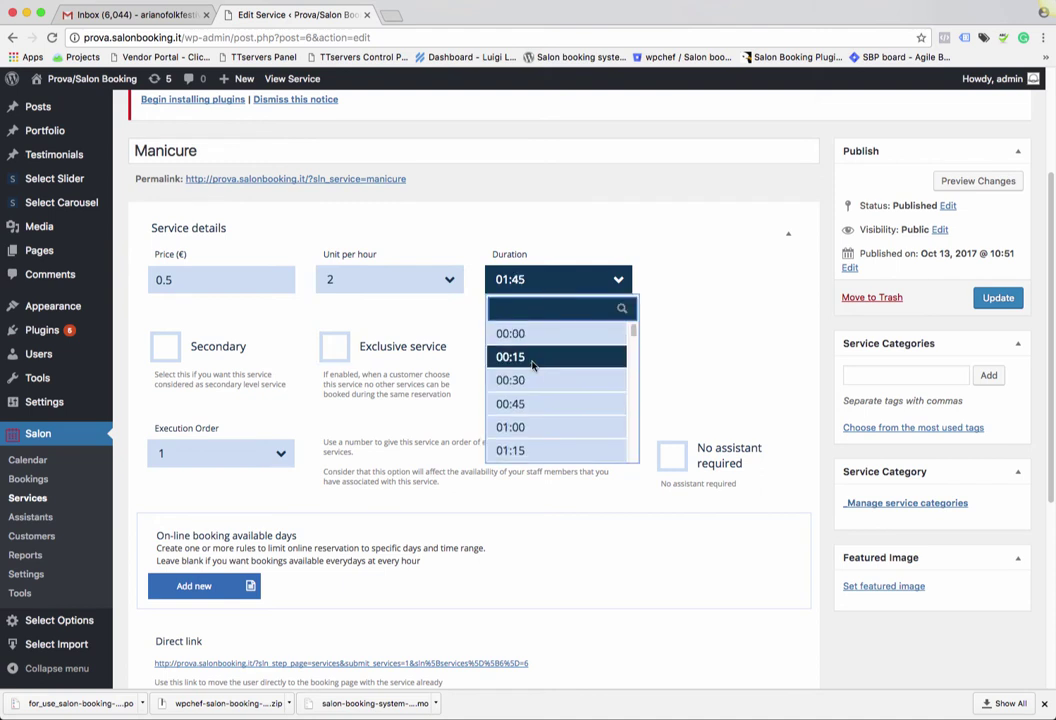
{"action": "left_click", "coordinate": [550, 356]}
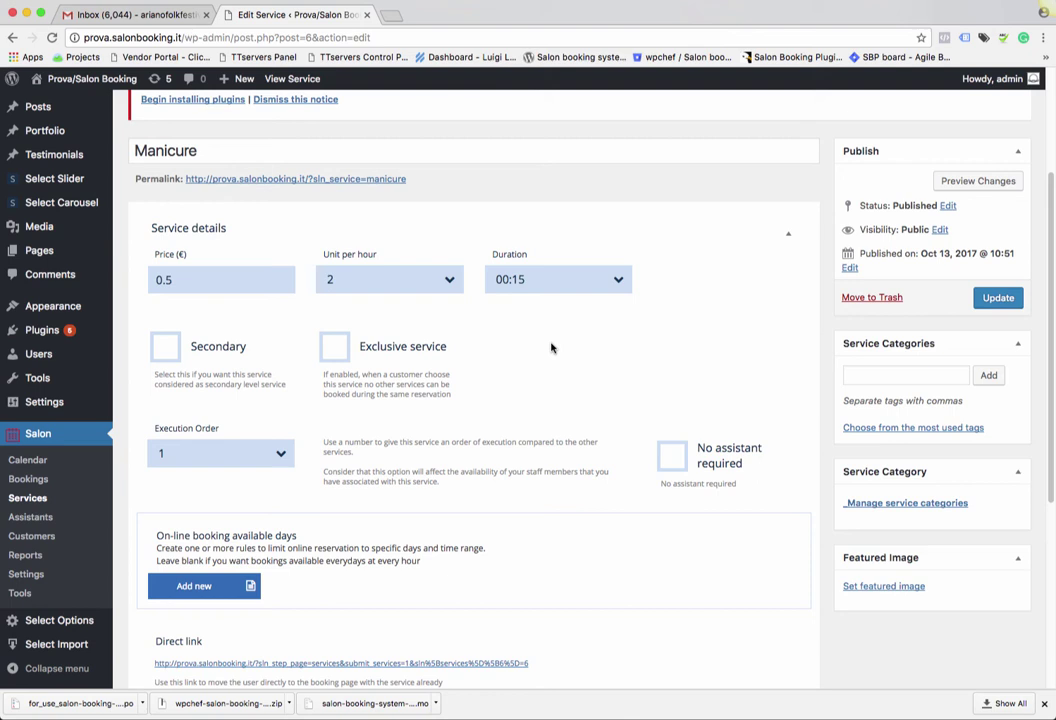
Step: Set the Manicure service's Duration to 01:30
{"action": "left_click", "coordinate": [545, 284]}
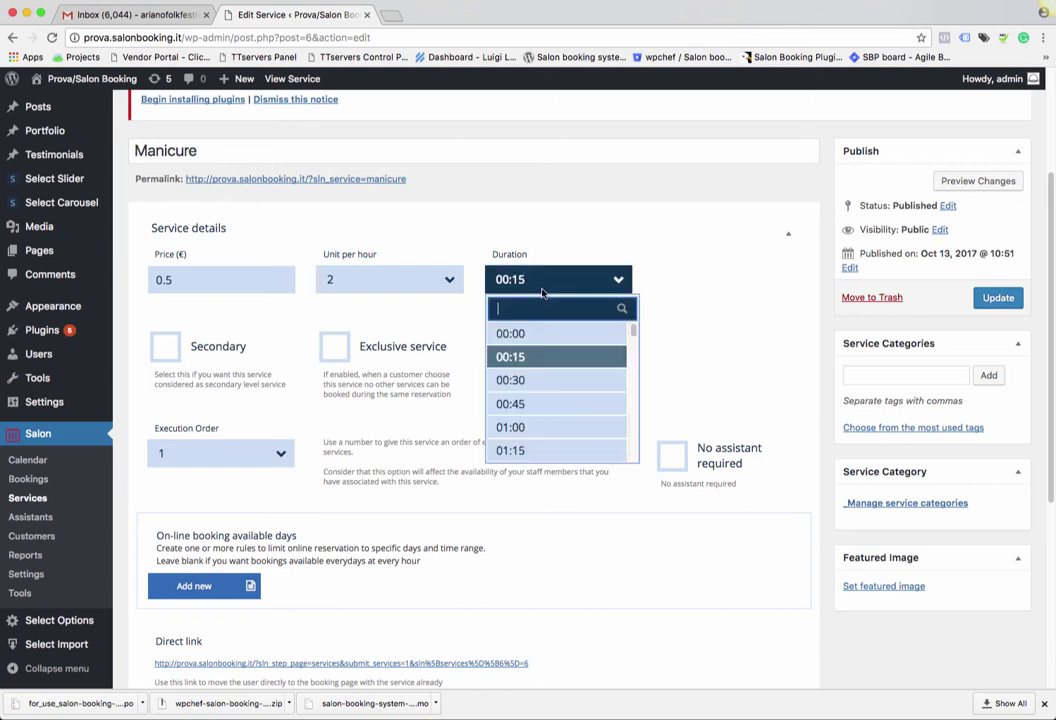
{"action": "scroll", "coordinate": [535, 390], "scroll_direction": "down", "scroll_amount": 2}
{"action": "left_click", "coordinate": [540, 386]}
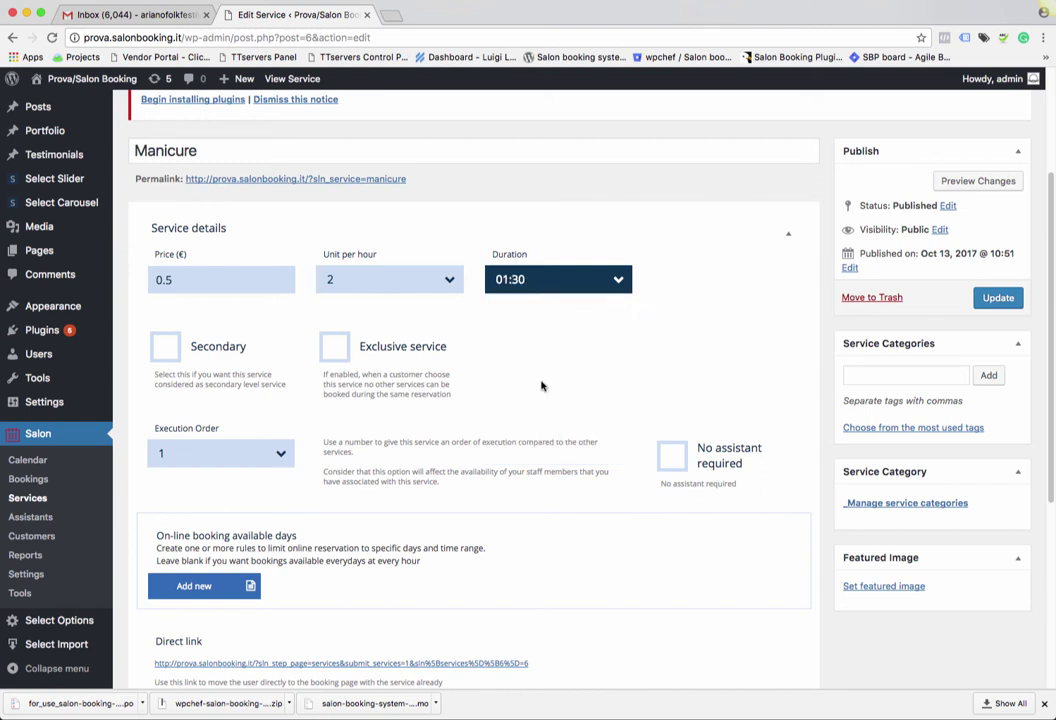
{"action": "left_click", "coordinate": [570, 279]}
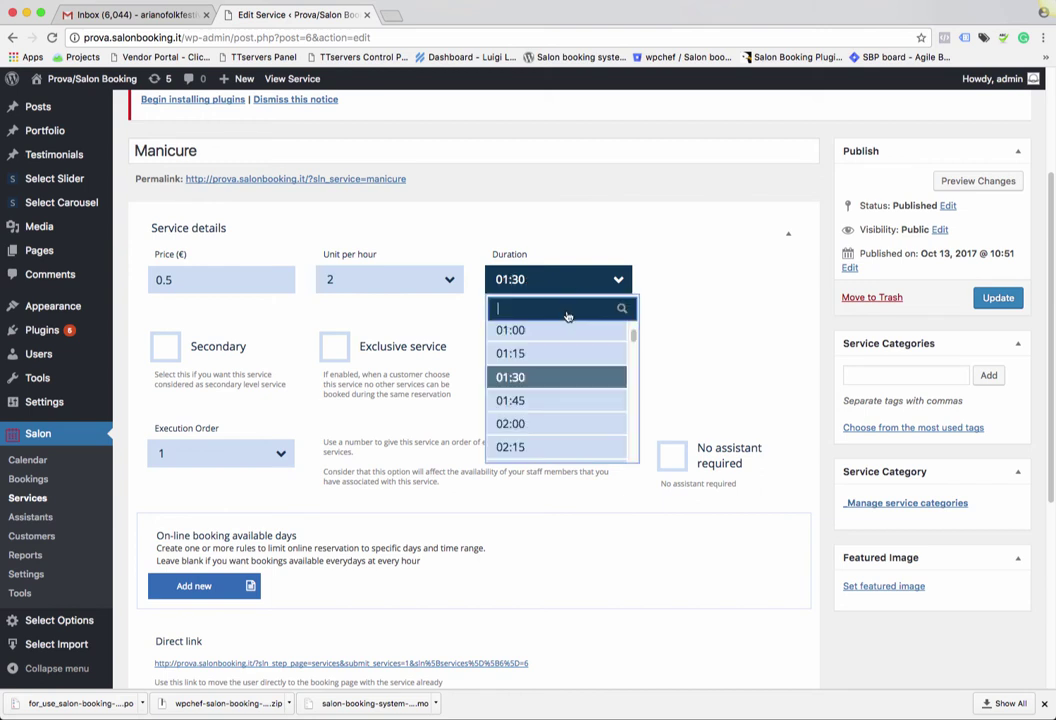
{"action": "left_click", "coordinate": [549, 384]}
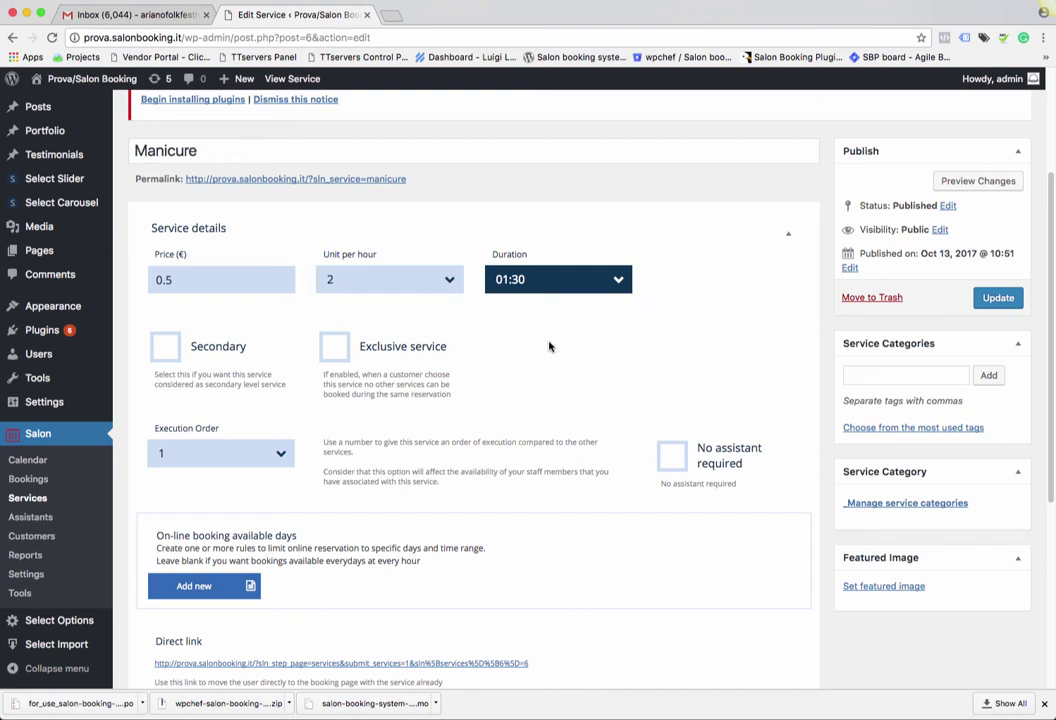
{"action": "left_click", "coordinate": [547, 280]}
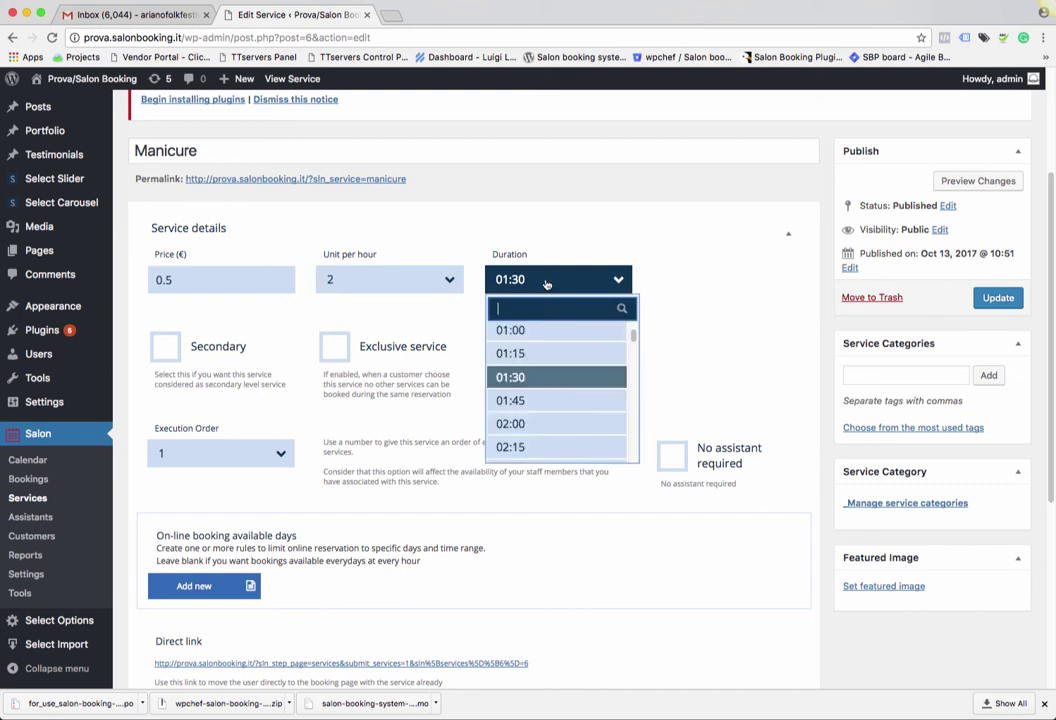
{"action": "left_click", "coordinate": [537, 377]}
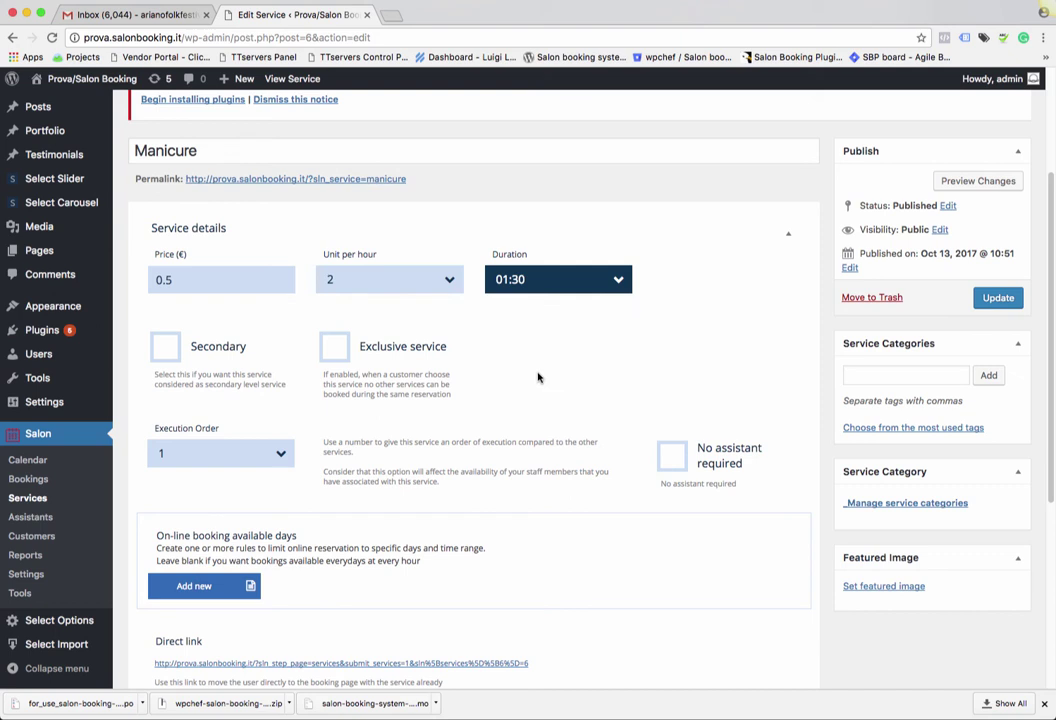
Step: Add an on-line booking availability rule to the Manicure service with Tuesday as its available day
{"action": "scroll", "coordinate": [537, 377], "scroll_direction": "down", "scroll_amount": 5}
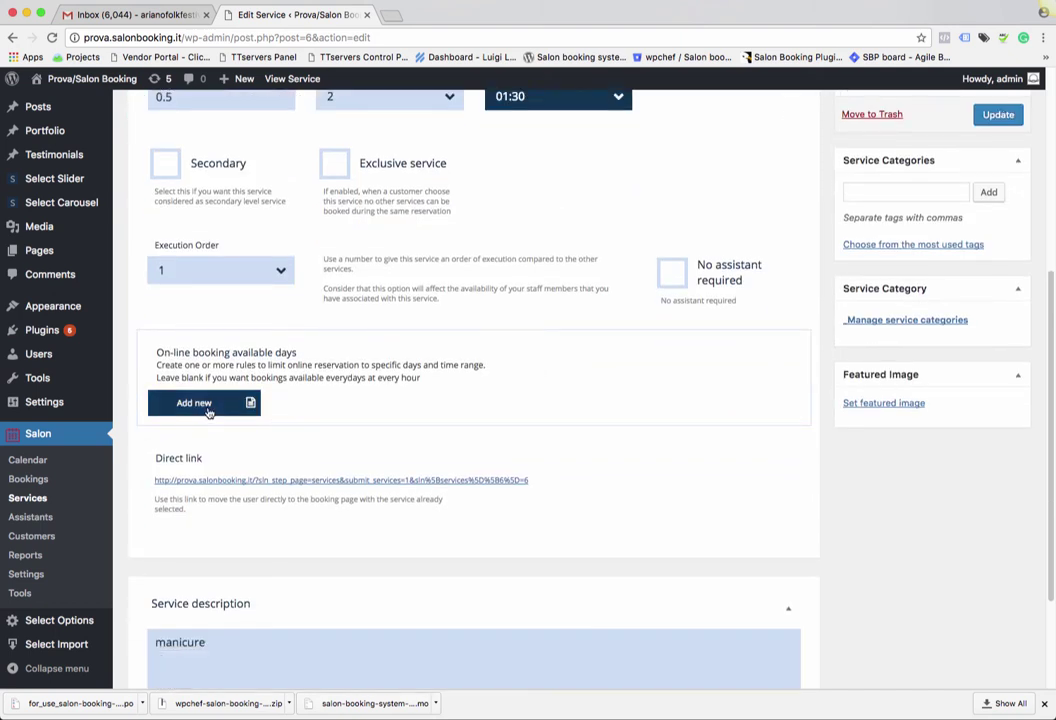
{"action": "left_click", "coordinate": [212, 404]}
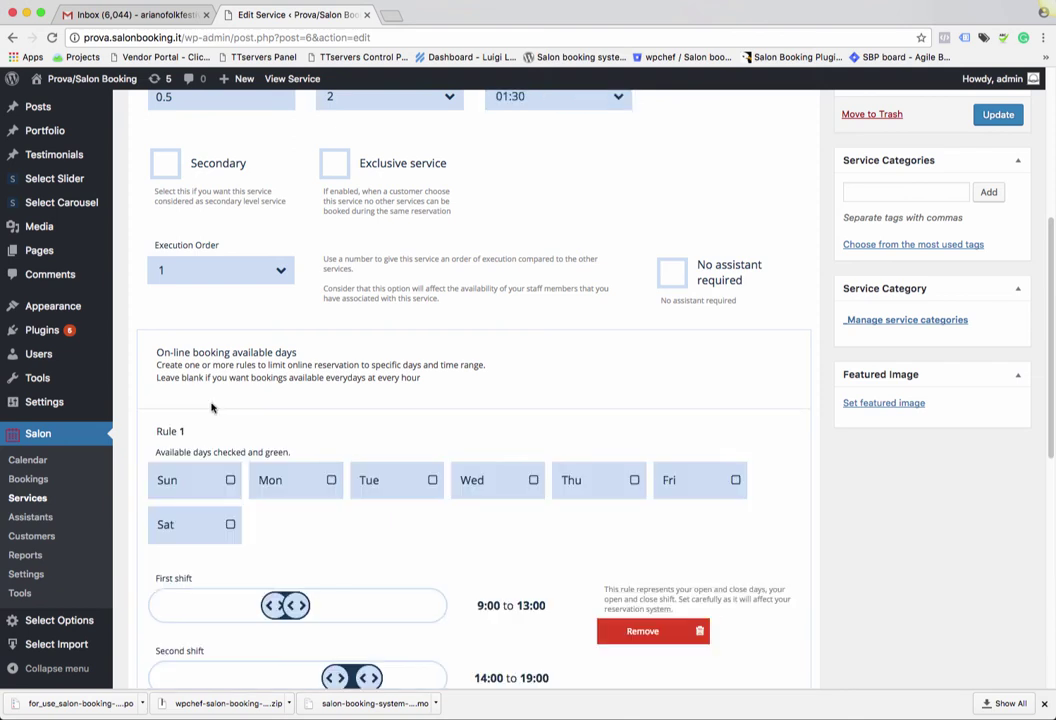
{"action": "scroll", "coordinate": [335, 405], "scroll_direction": "down", "scroll_amount": 1}
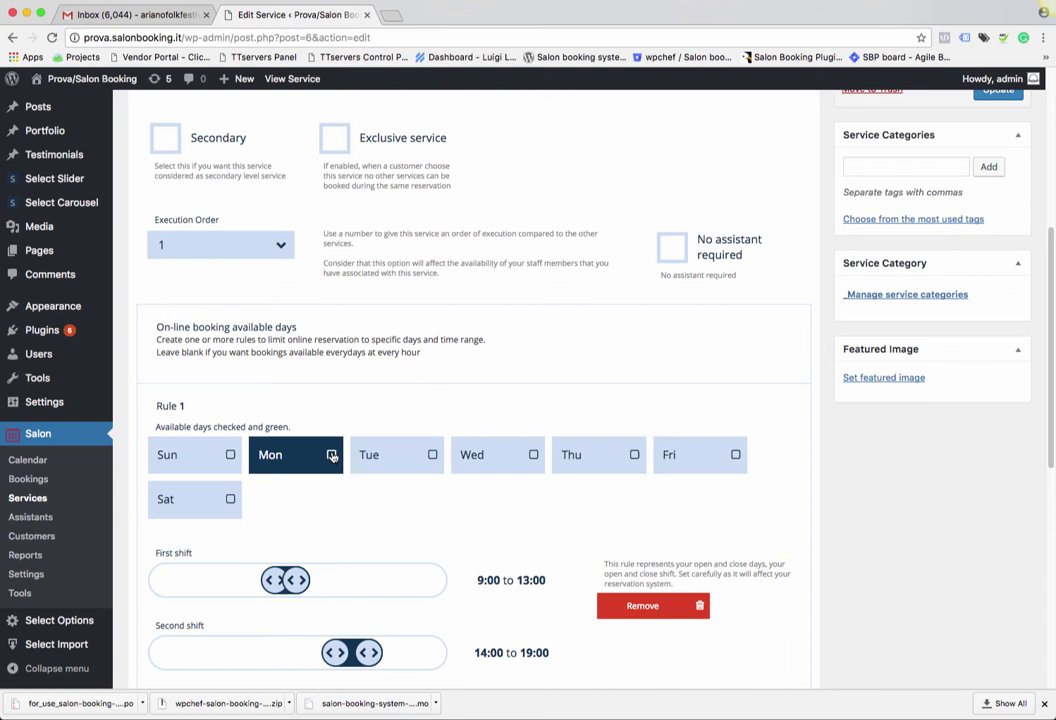
{"action": "scroll", "coordinate": [370, 495], "scroll_direction": "up", "scroll_amount": 4}
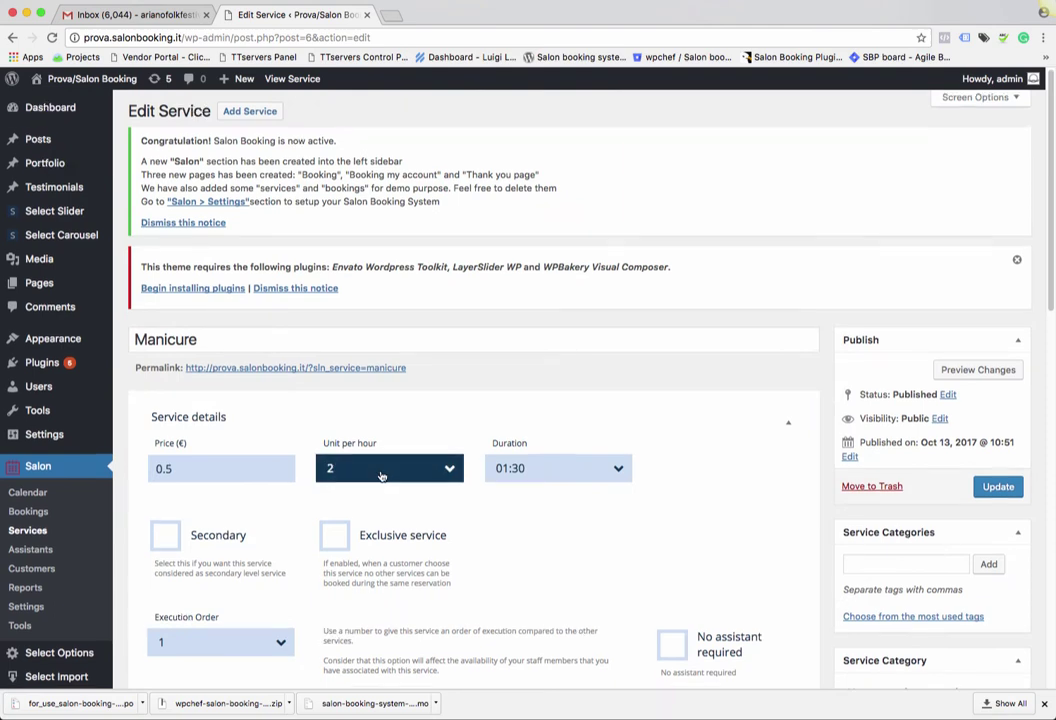
{"action": "scroll", "coordinate": [381, 476], "scroll_direction": "down", "scroll_amount": 2}
{"action": "scroll", "coordinate": [381, 476], "scroll_direction": "down", "scroll_amount": 1}
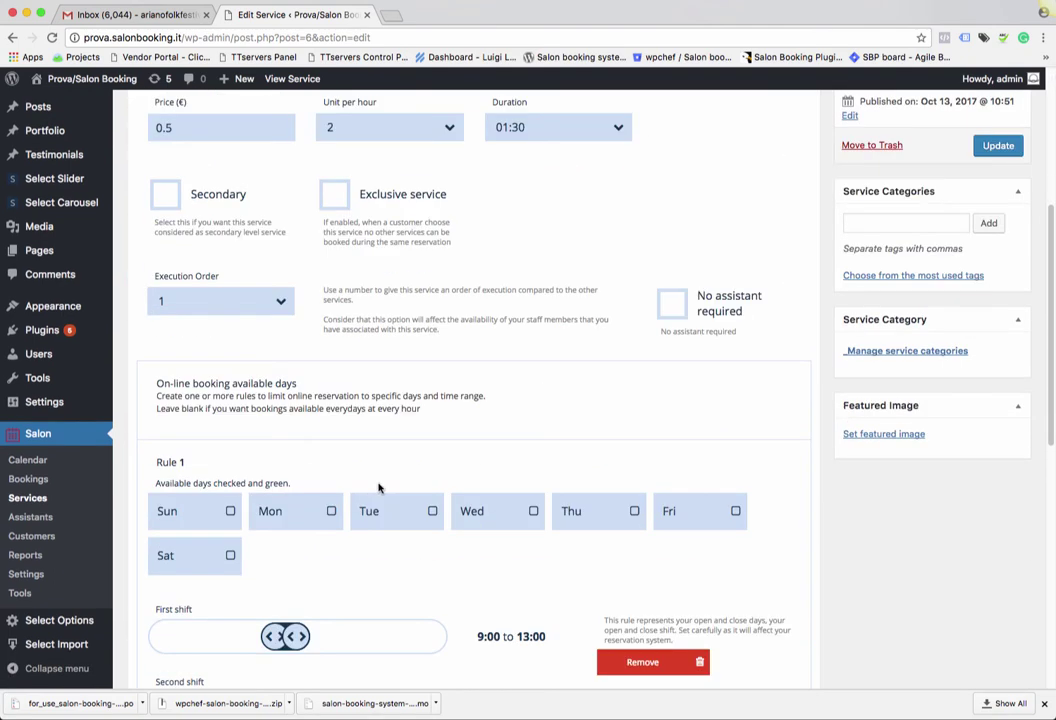
{"action": "left_click", "coordinate": [429, 513]}
{"action": "scroll", "coordinate": [414, 560], "scroll_direction": "down", "scroll_amount": 1}
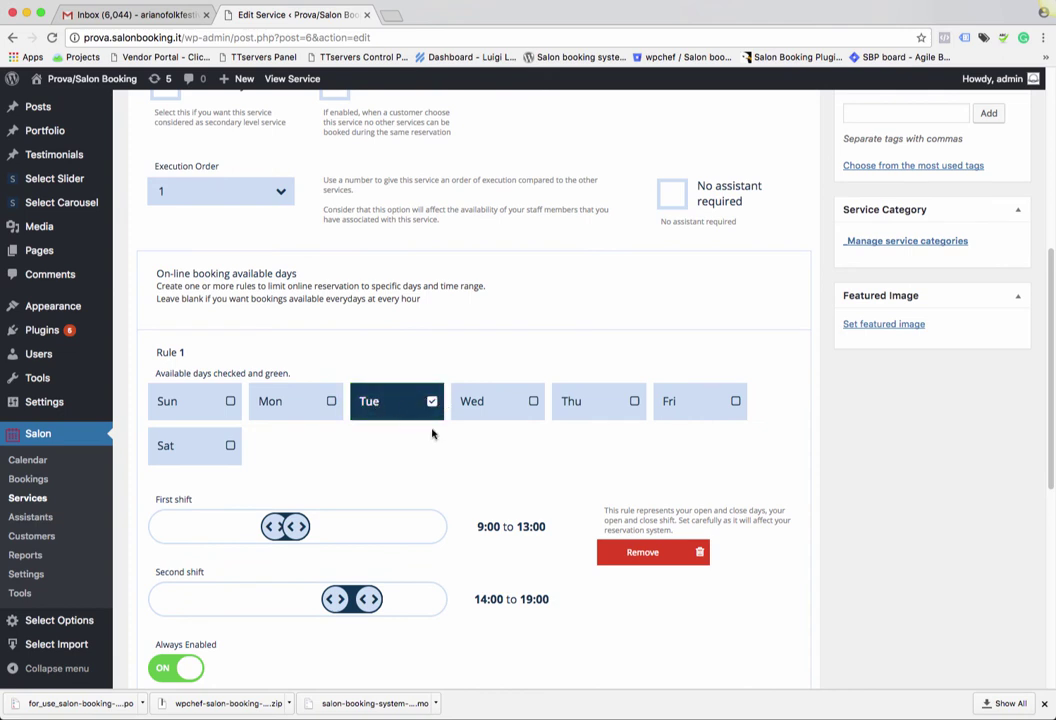
Step: Set the rule's second shift to 9:25–19:15 and extend its first shift to 9:00–19:00
{"action": "scroll", "coordinate": [408, 509], "scroll_direction": "down", "scroll_amount": 1}
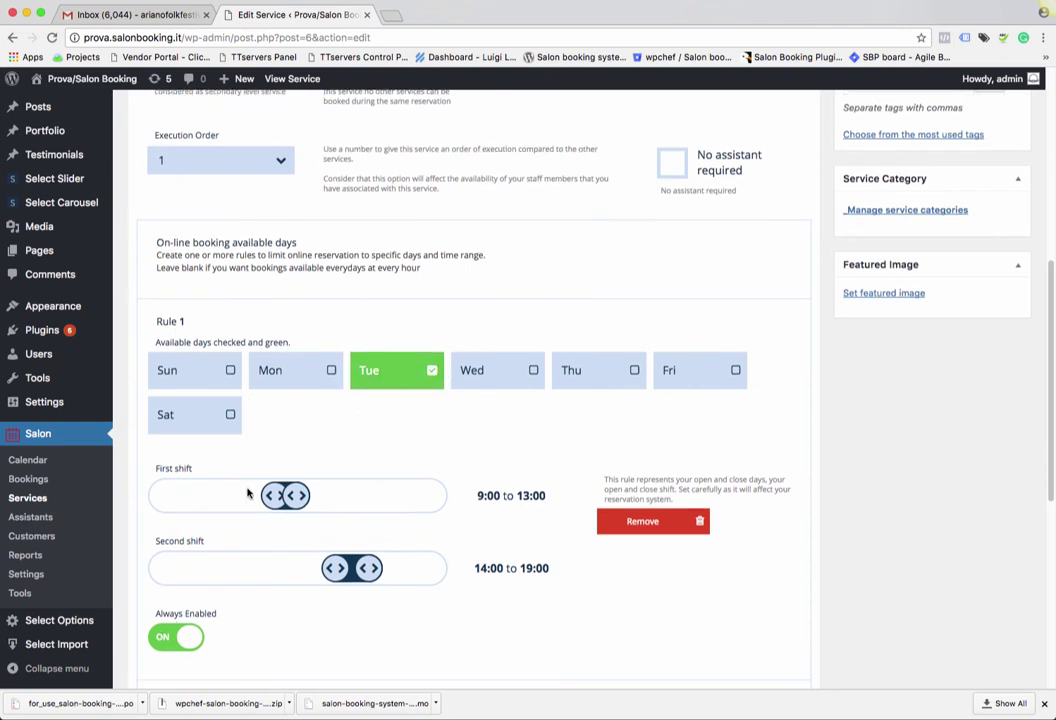
{"action": "scroll", "coordinate": [250, 480], "scroll_direction": "down", "scroll_amount": 1}
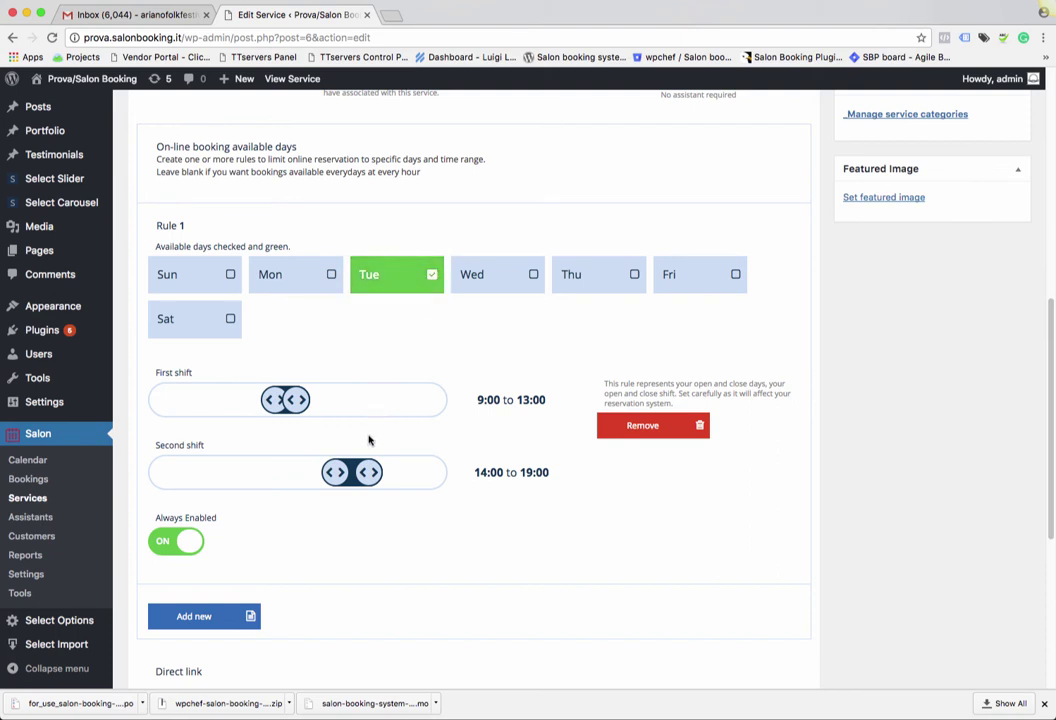
{"action": "left_click_drag", "start_coordinate": [335, 472], "coordinate": [279, 472]}
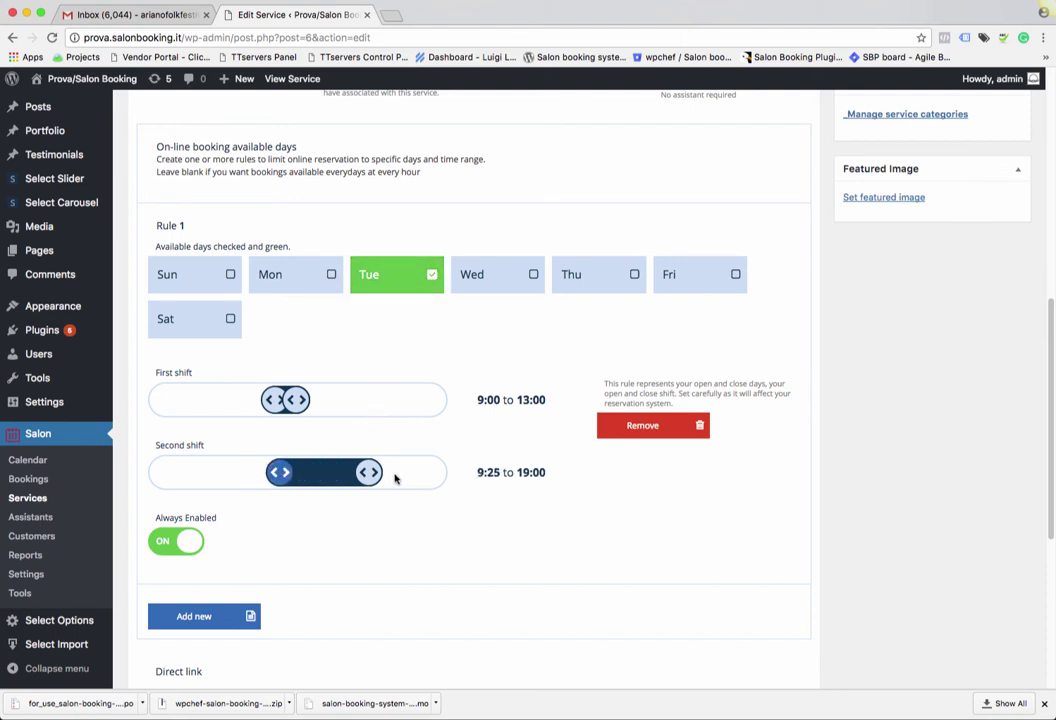
{"action": "left_click_drag", "start_coordinate": [372, 477], "coordinate": [394, 478]}
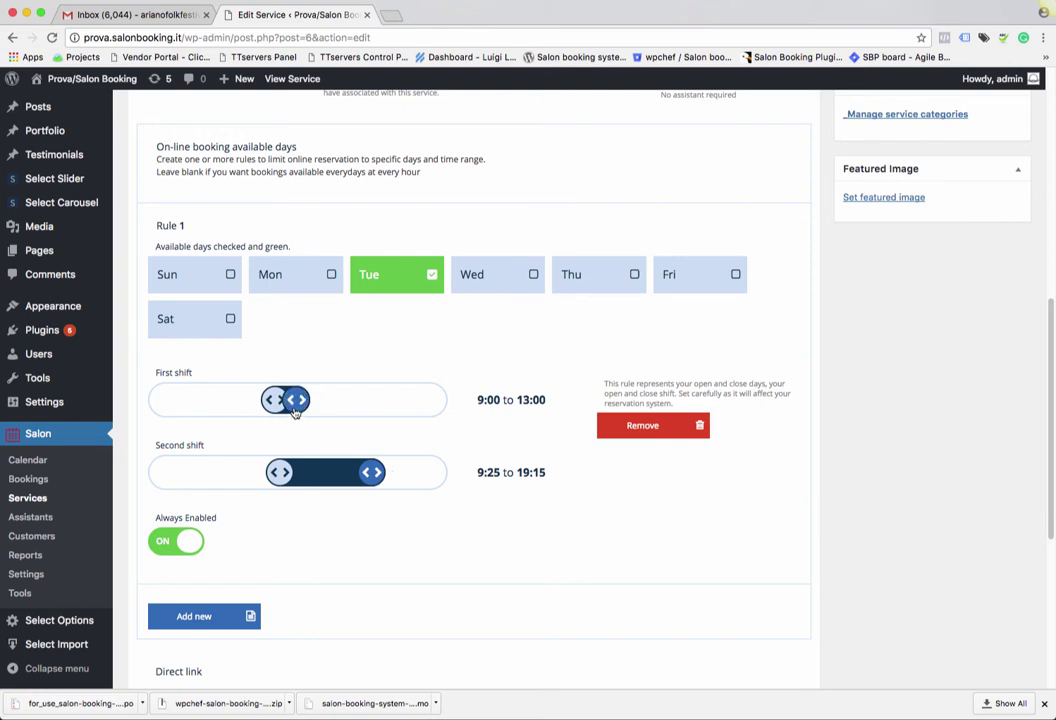
{"action": "left_click_drag", "start_coordinate": [299, 400], "coordinate": [382, 409]}
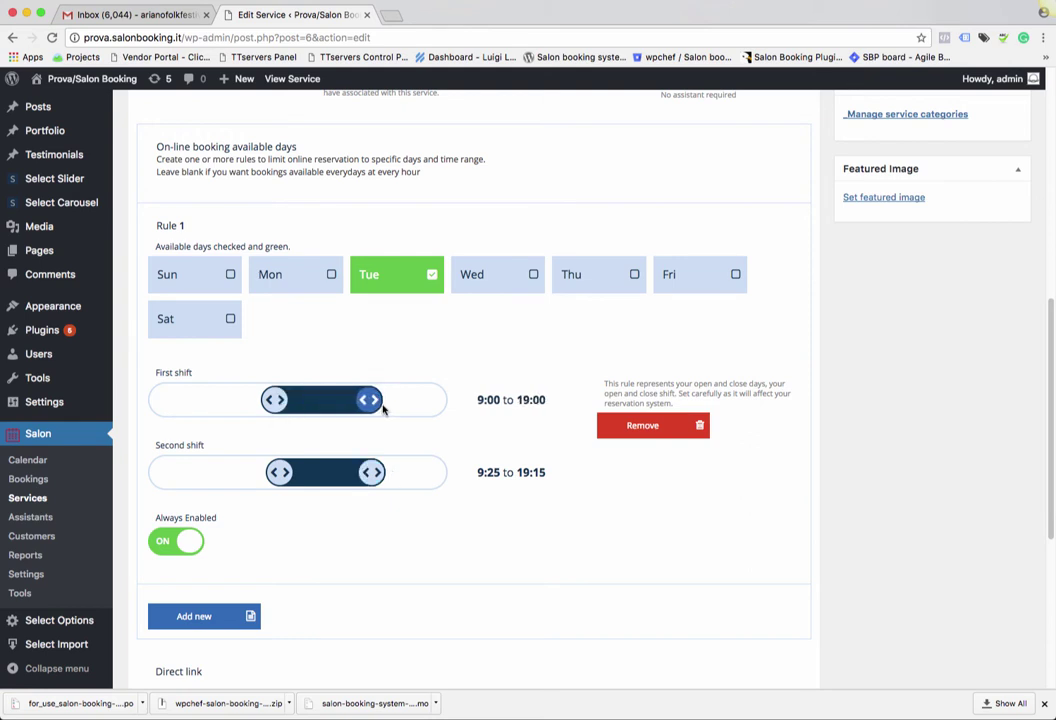
Step: Highlight the Manicure service's description and review the service details once more
{"action": "scroll", "coordinate": [382, 481], "scroll_direction": "down", "scroll_amount": 5}
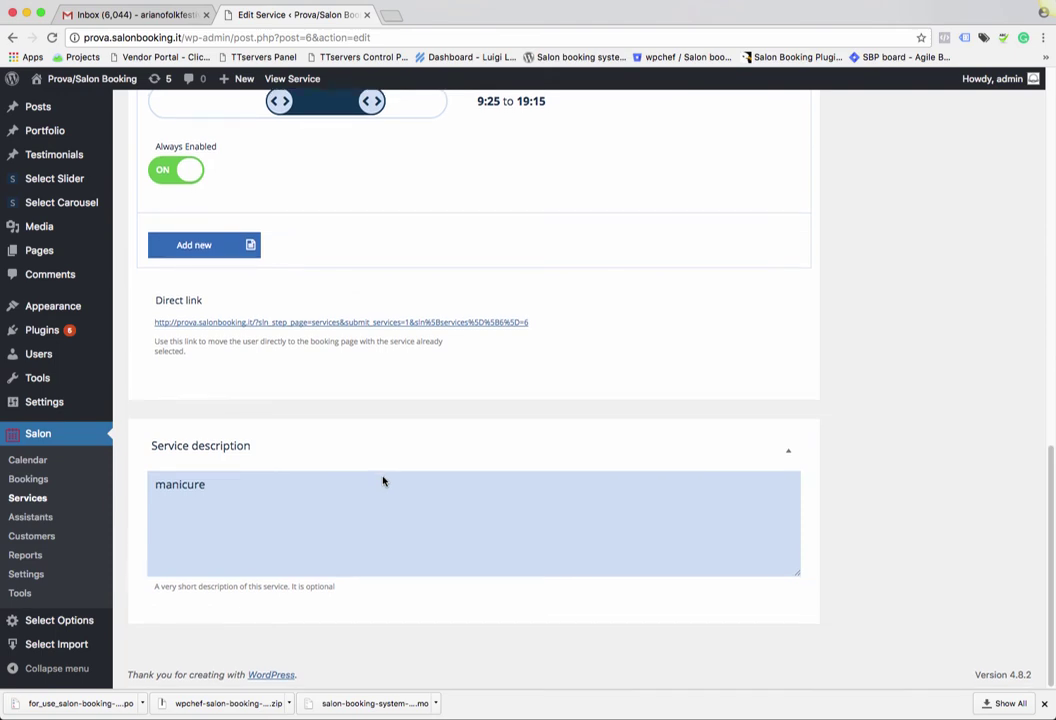
{"action": "double_click", "coordinate": [165, 486]}
{"action": "scroll", "coordinate": [377, 467], "scroll_direction": "up", "scroll_amount": 10}
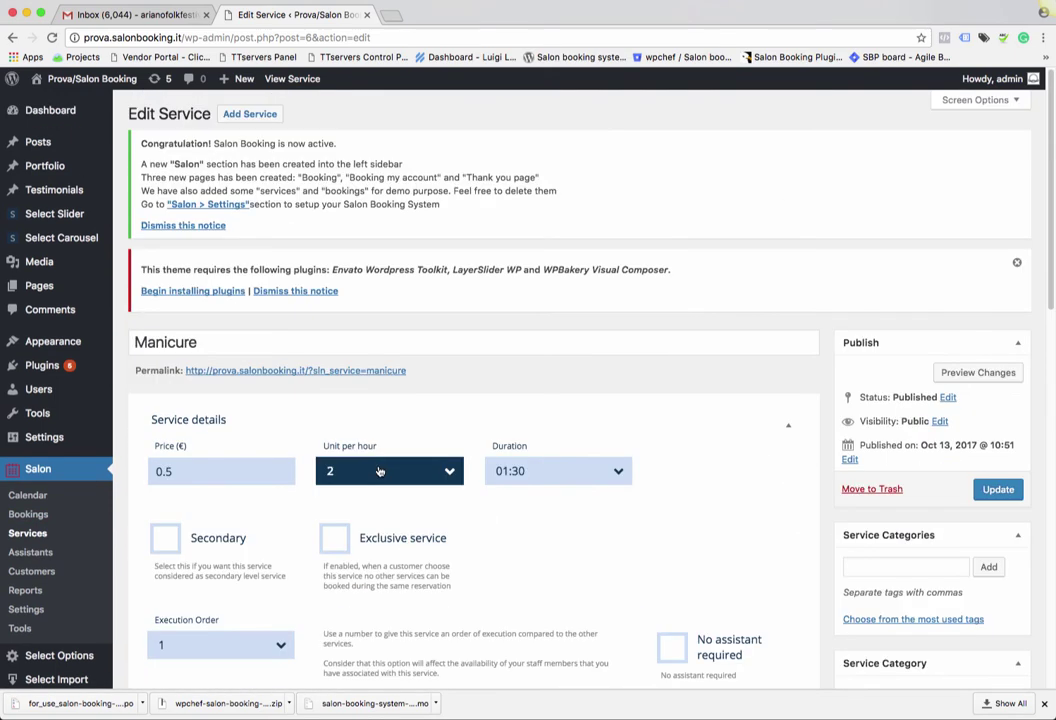
{"action": "scroll", "coordinate": [389, 461], "scroll_direction": "down", "scroll_amount": 1}
{"action": "scroll", "coordinate": [389, 461], "scroll_direction": "down", "scroll_amount": 1}
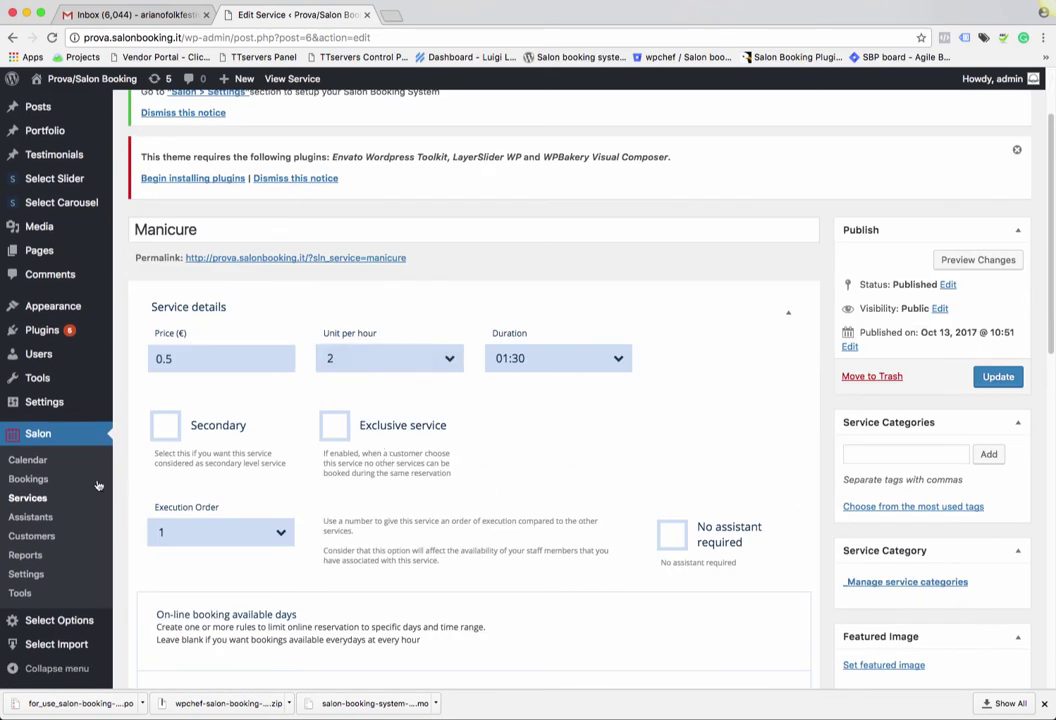
Step: Open the first listed assistant for editing and review the name, E-mail and Phone fields
{"action": "left_click", "coordinate": [42, 519]}
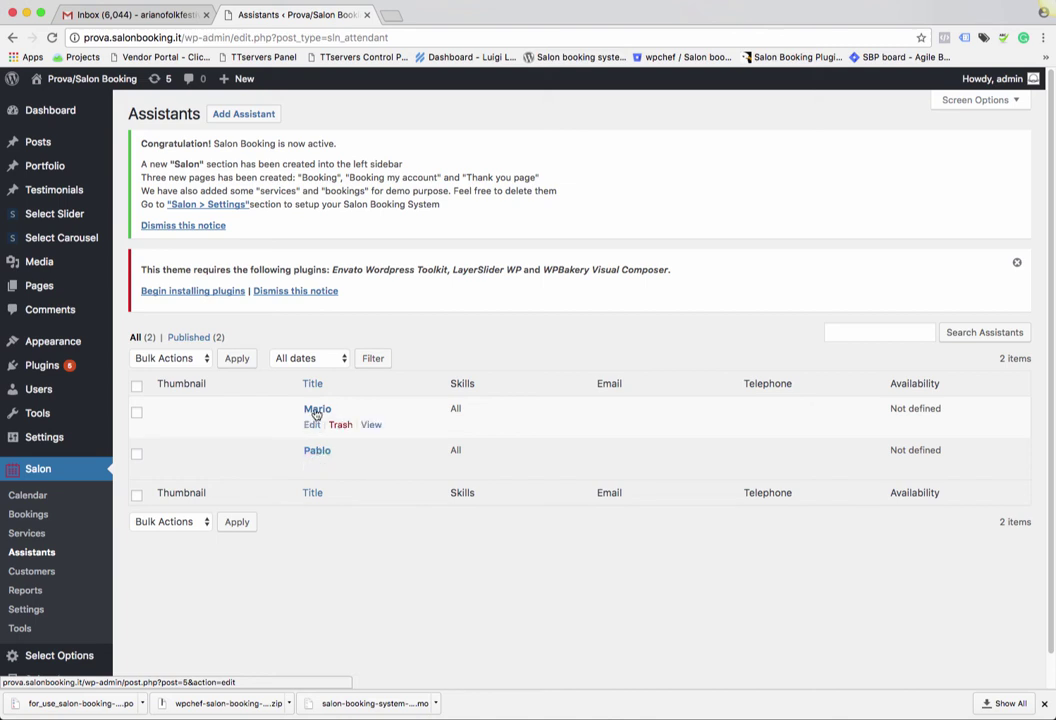
{"action": "left_click", "coordinate": [316, 409]}
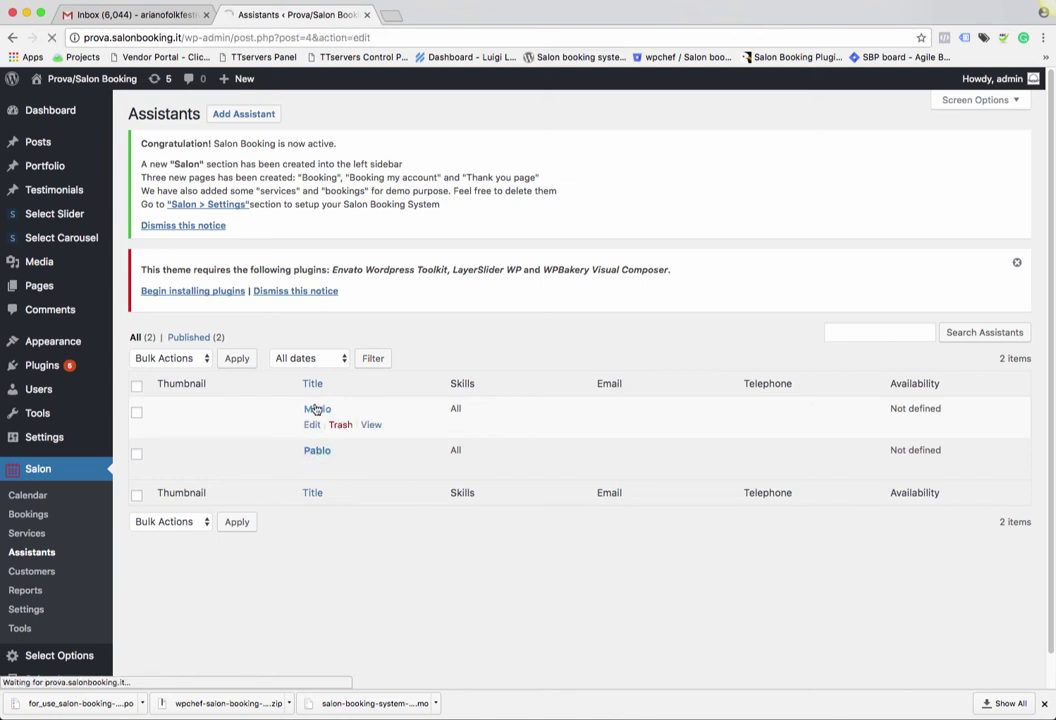
{"action": "scroll", "coordinate": [316, 408], "scroll_direction": "down", "scroll_amount": 4}
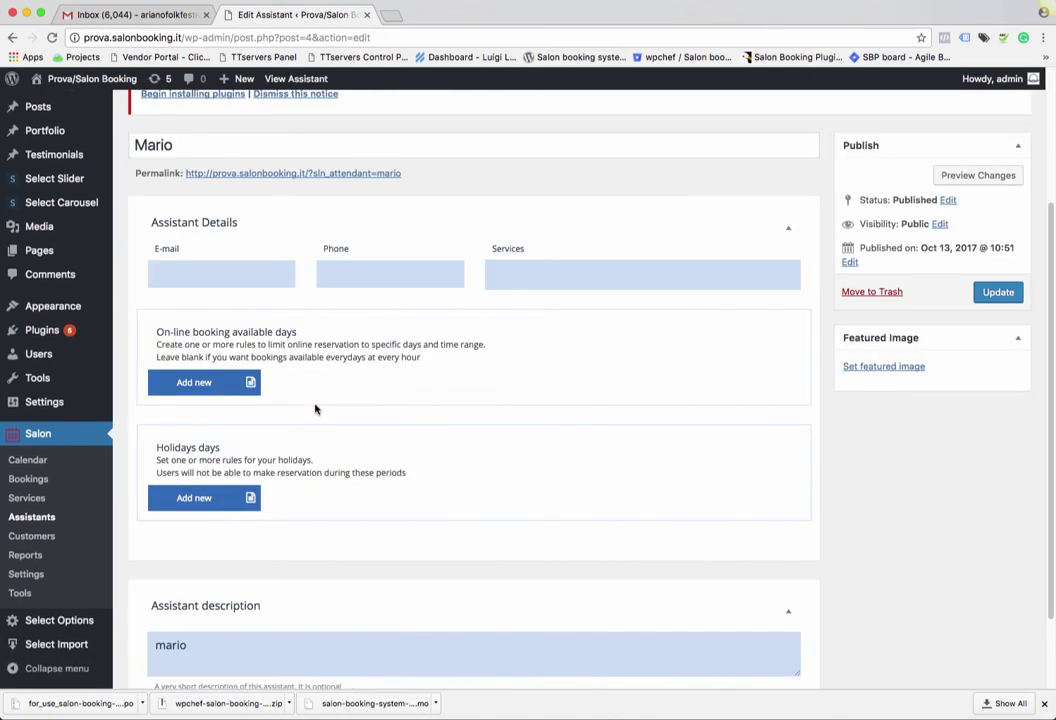
{"action": "double_click", "coordinate": [200, 148]}
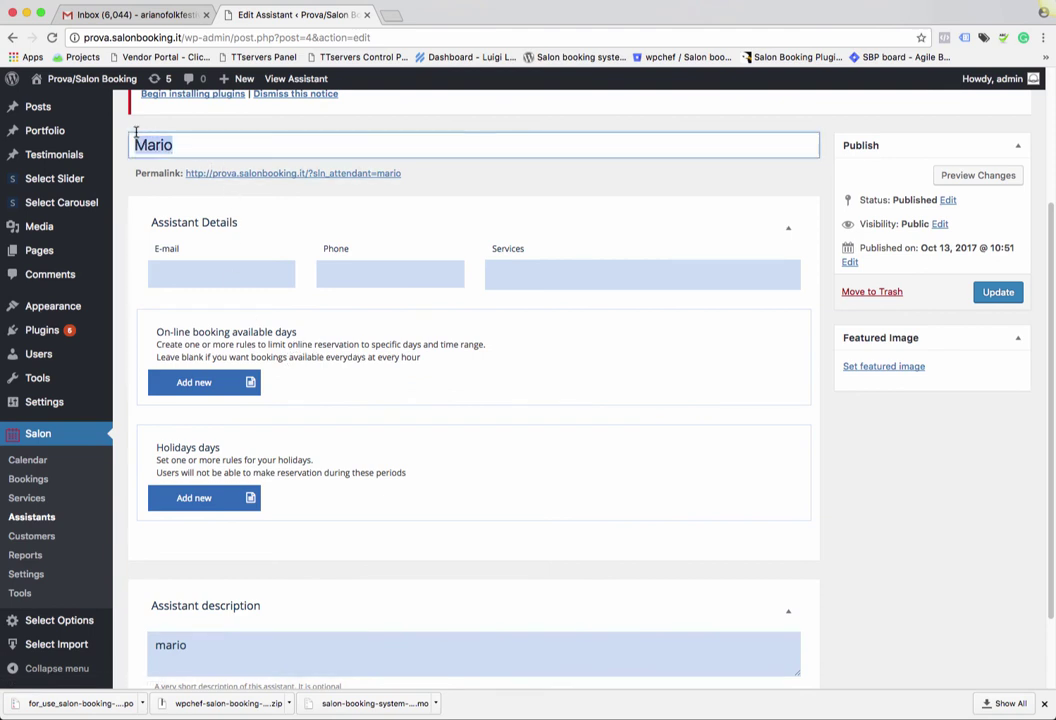
{"action": "left_click", "coordinate": [200, 276]}
{"action": "left_click", "coordinate": [370, 274]}
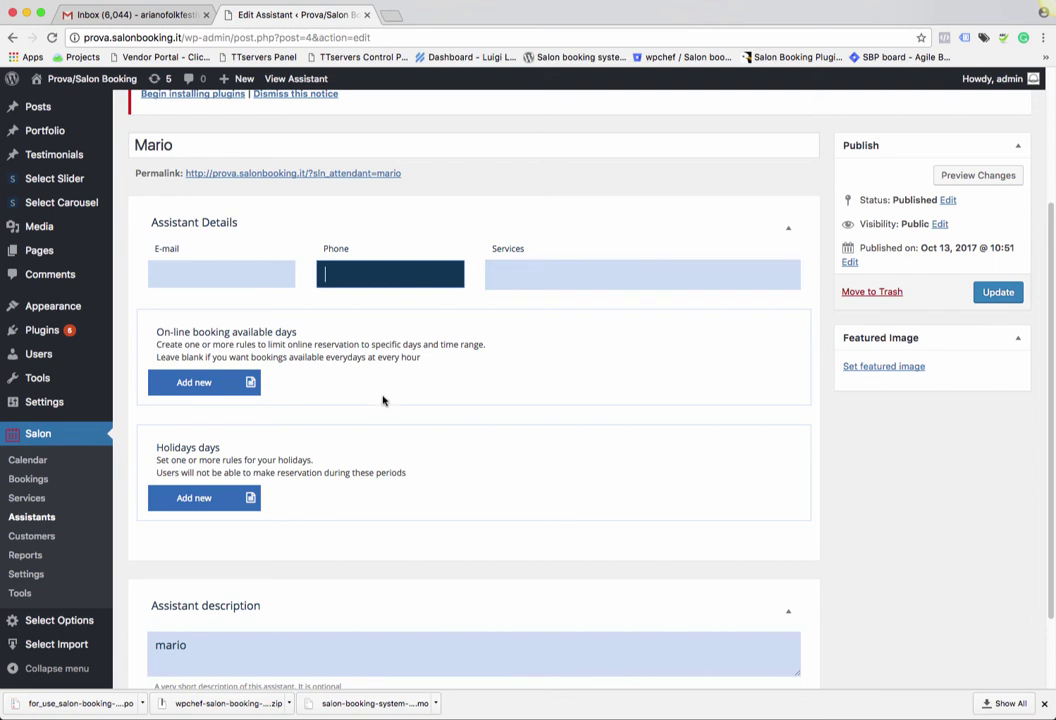
{"action": "scroll", "coordinate": [441, 304], "scroll_direction": "up", "scroll_amount": 1}
Step: Try assigning the Manicure and Massage services to the assistant, remove both, and display the available services again
{"action": "left_click", "coordinate": [535, 285]}
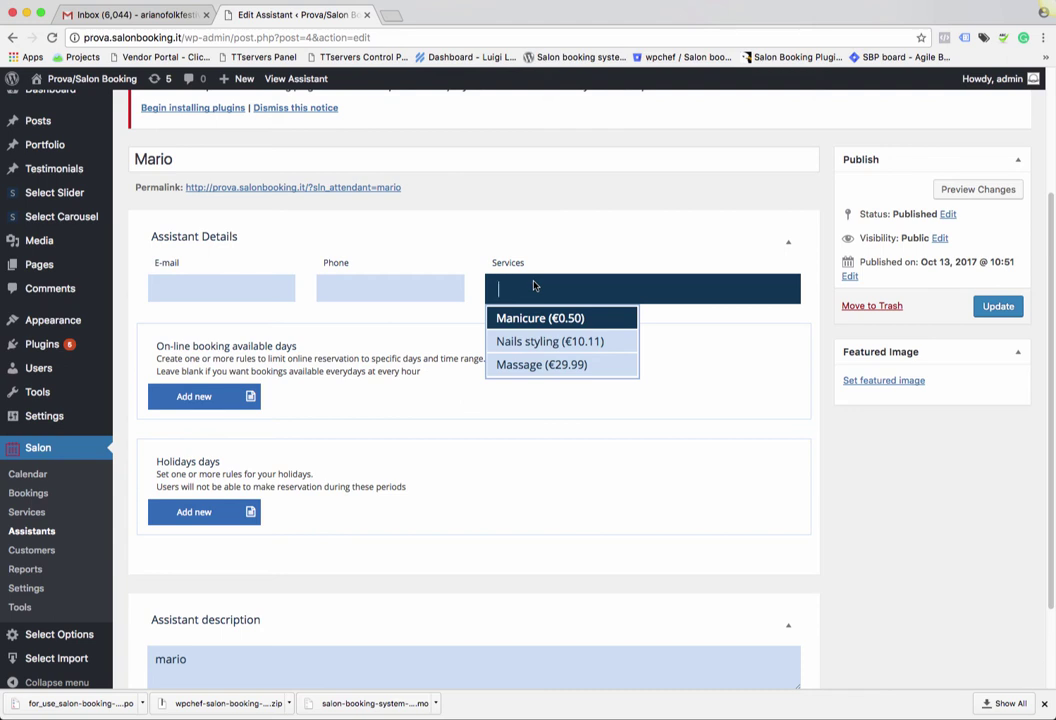
{"action": "left_click", "coordinate": [540, 317]}
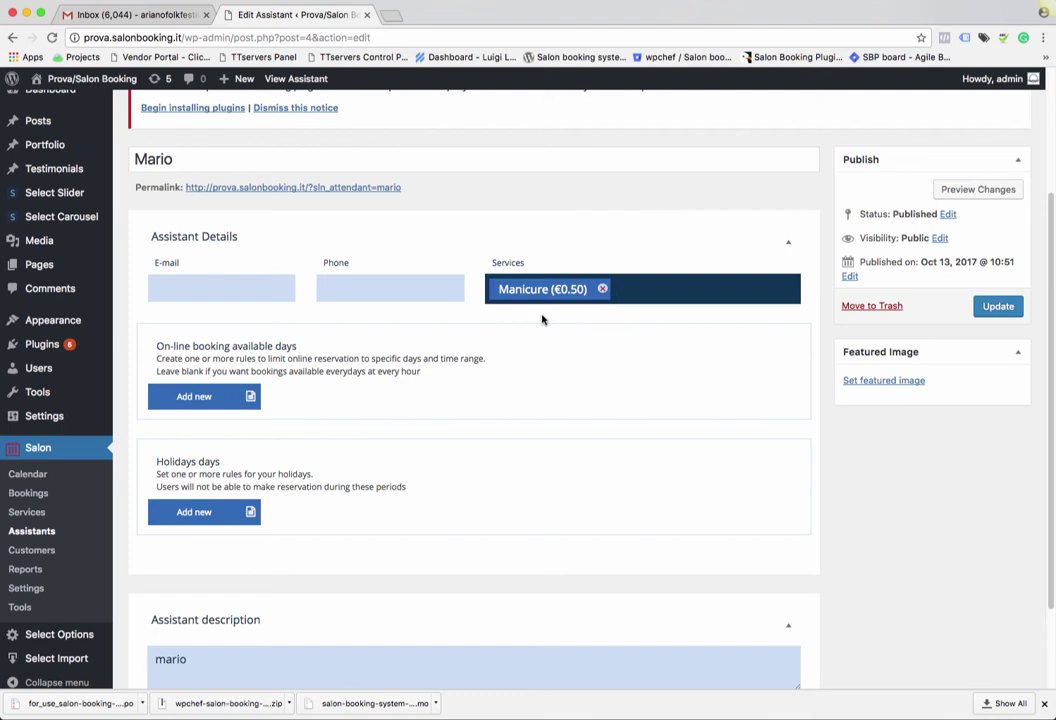
{"action": "left_click", "coordinate": [684, 293]}
{"action": "left_click", "coordinate": [563, 366]}
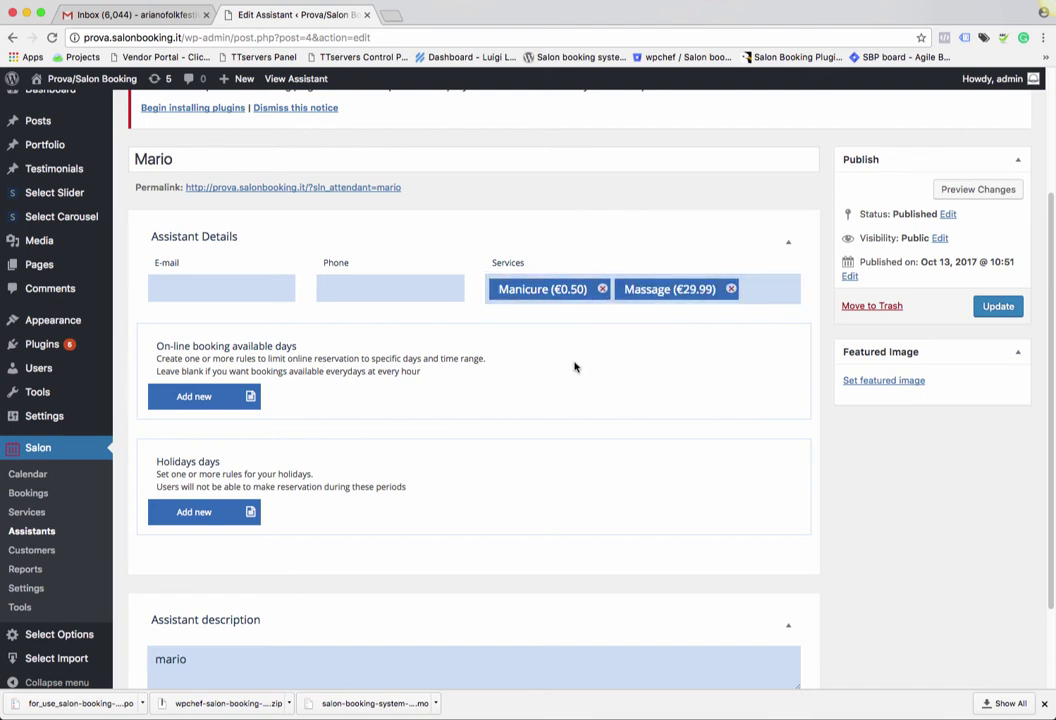
{"action": "left_click", "coordinate": [602, 289]}
{"action": "left_click", "coordinate": [605, 289]}
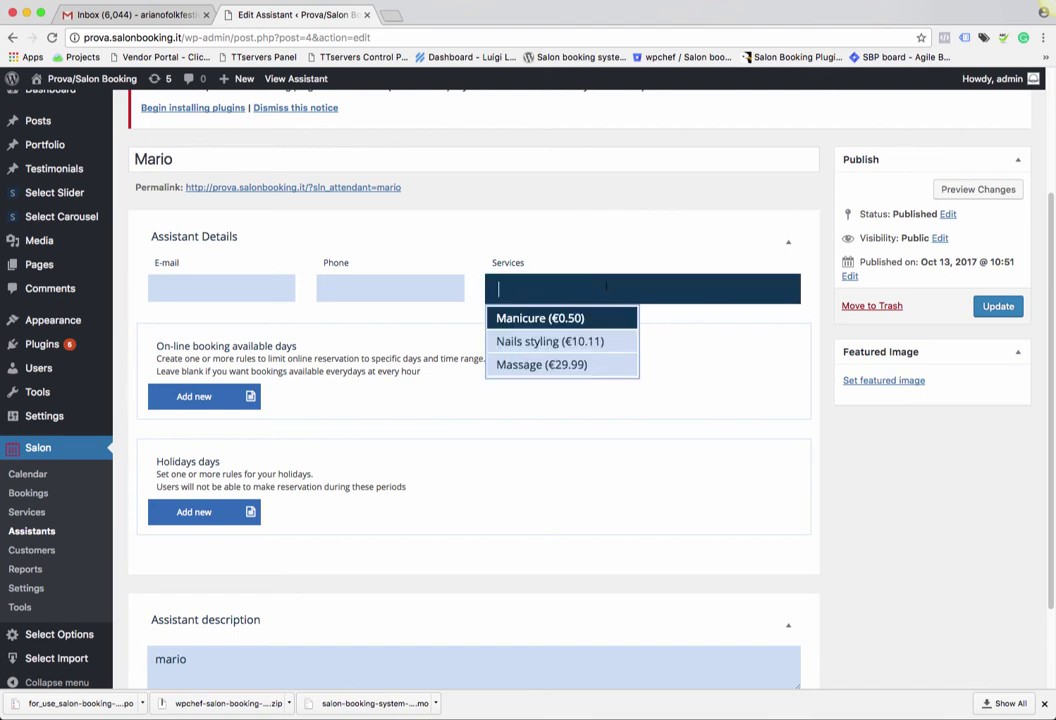
{"action": "left_click", "coordinate": [887, 453]}
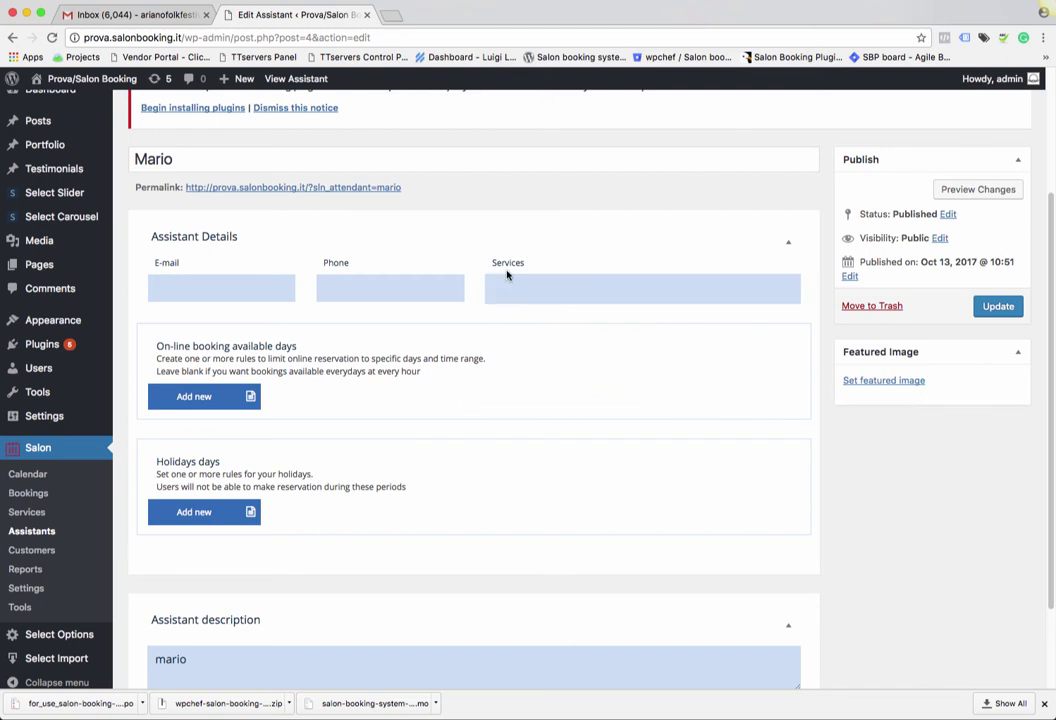
{"action": "left_click", "coordinate": [647, 287]}
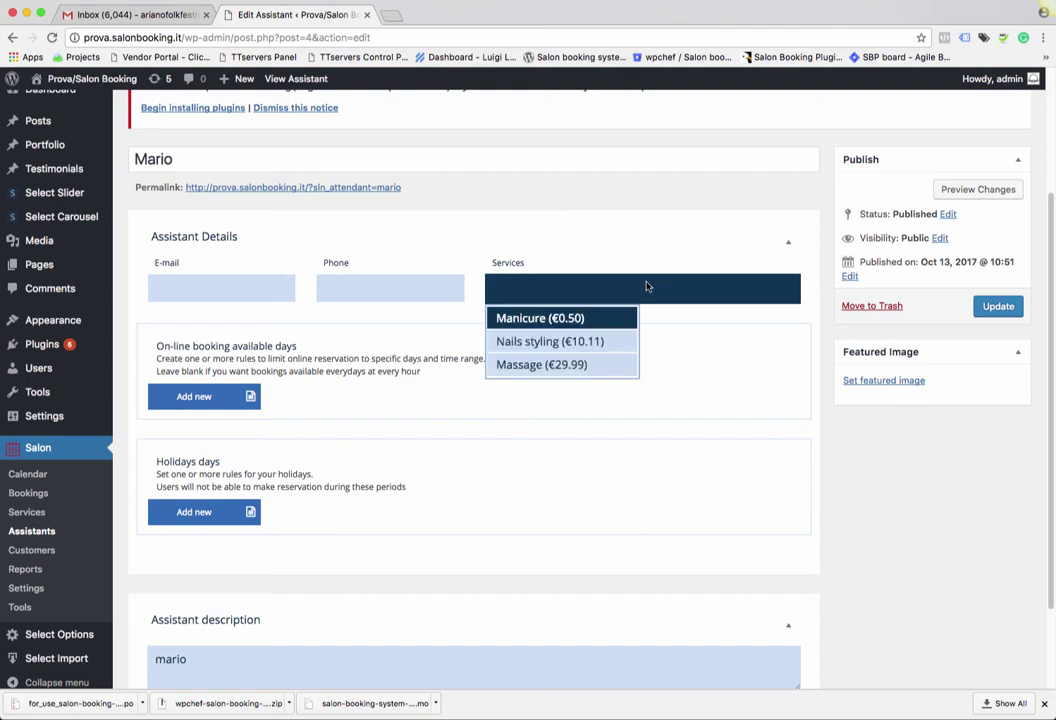
Step: Assign the Nails styling service to the assistant and add a new on-line booking available days rule
{"action": "left_click", "coordinate": [595, 343]}
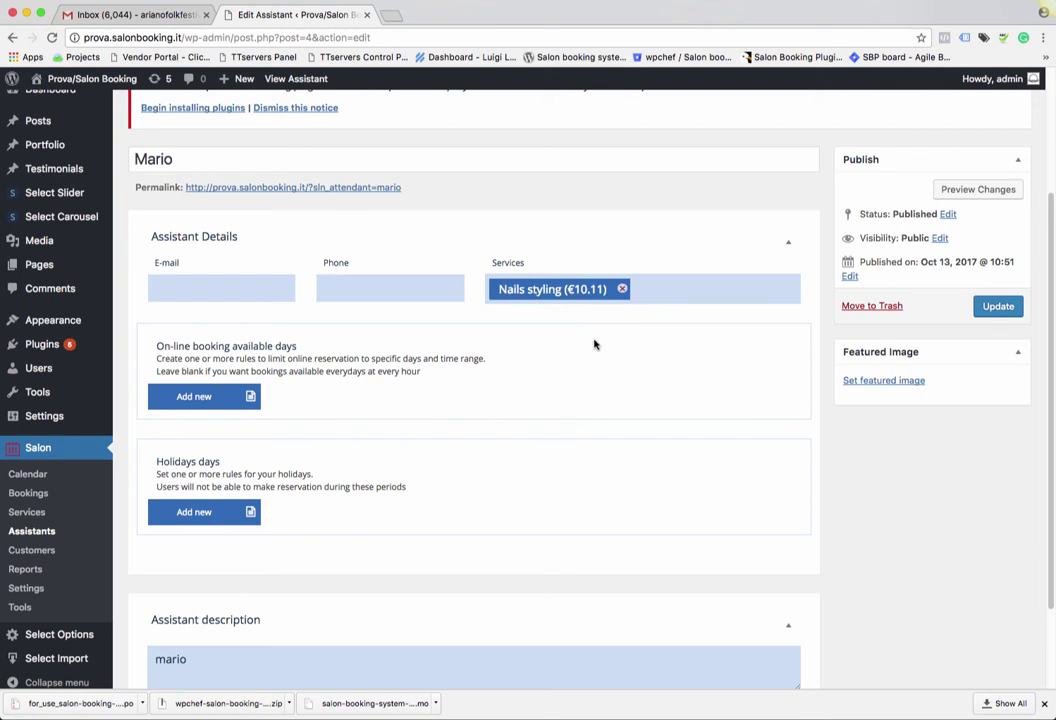
{"action": "left_click", "coordinate": [214, 397]}
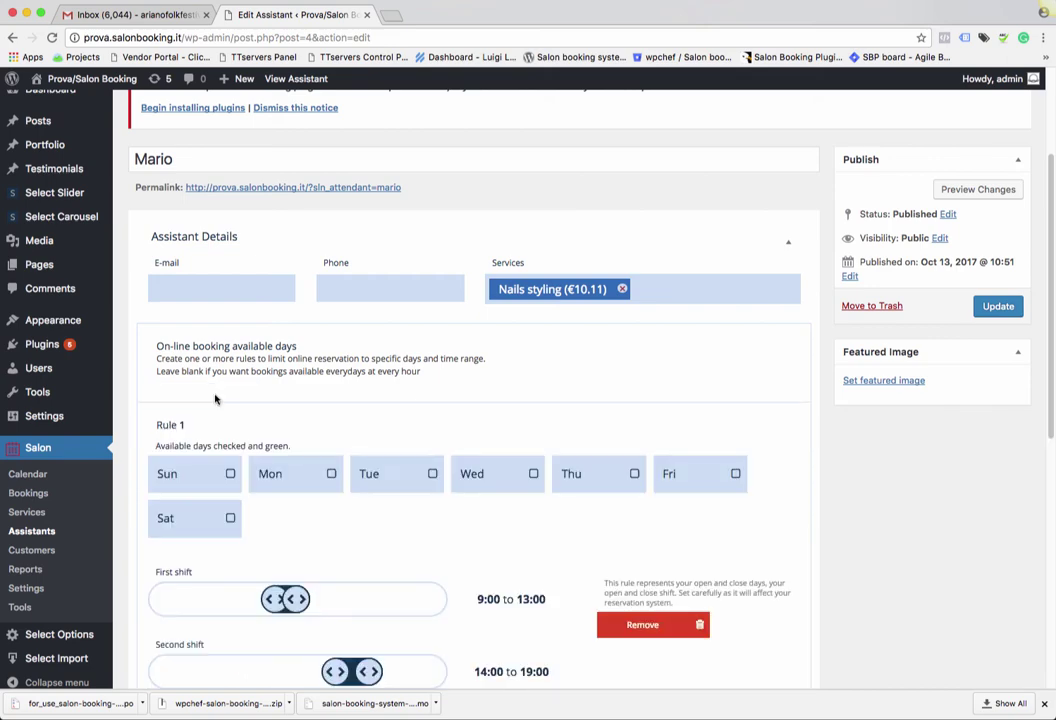
{"action": "scroll", "coordinate": [421, 410], "scroll_direction": "down", "scroll_amount": 1}
{"action": "scroll", "coordinate": [428, 400], "scroll_direction": "down", "scroll_amount": 1}
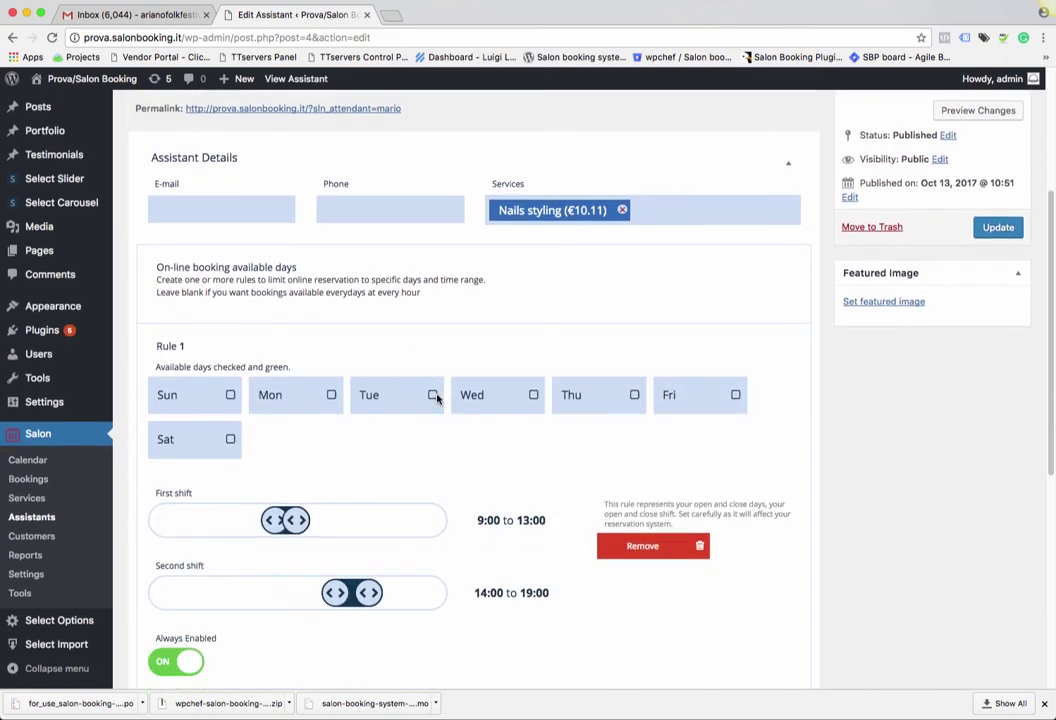
{"action": "scroll", "coordinate": [318, 428], "scroll_direction": "up", "scroll_amount": 5}
{"action": "scroll", "coordinate": [307, 428], "scroll_direction": "down", "scroll_amount": 2}
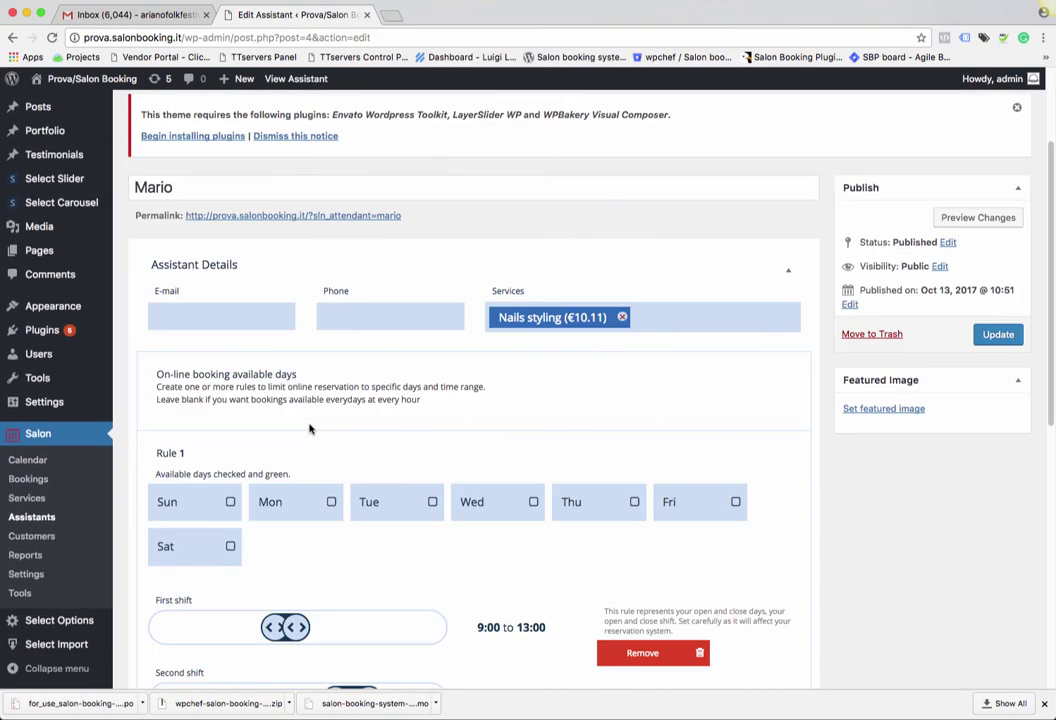
Step: Make the assistant available on Monday, Tuesday and Wednesday in Rule 1
{"action": "left_click", "coordinate": [330, 503]}
{"action": "left_click", "coordinate": [431, 502]}
{"action": "left_click", "coordinate": [533, 502]}
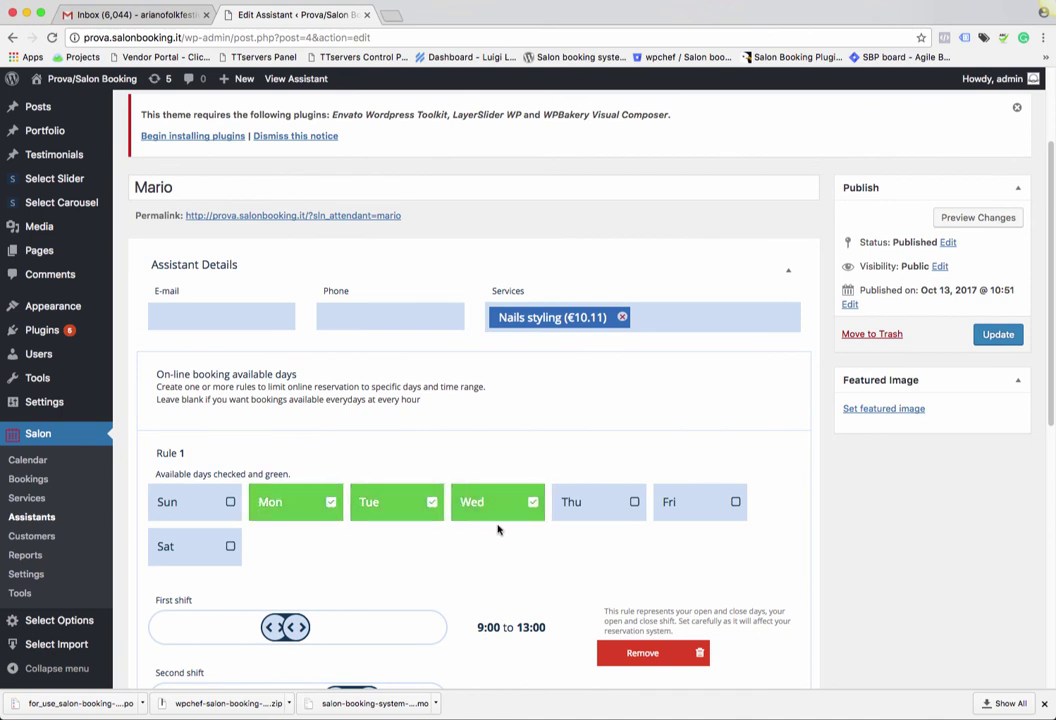
Step: Set the assistant rule's first shift to 9:00–21:25 and its second shift to 9:35–21:25
{"action": "scroll", "coordinate": [498, 530], "scroll_direction": "down", "scroll_amount": 5}
{"action": "left_click_drag", "start_coordinate": [300, 385], "coordinate": [412, 394]}
{"action": "left_click_drag", "start_coordinate": [334, 457], "coordinate": [281, 457]}
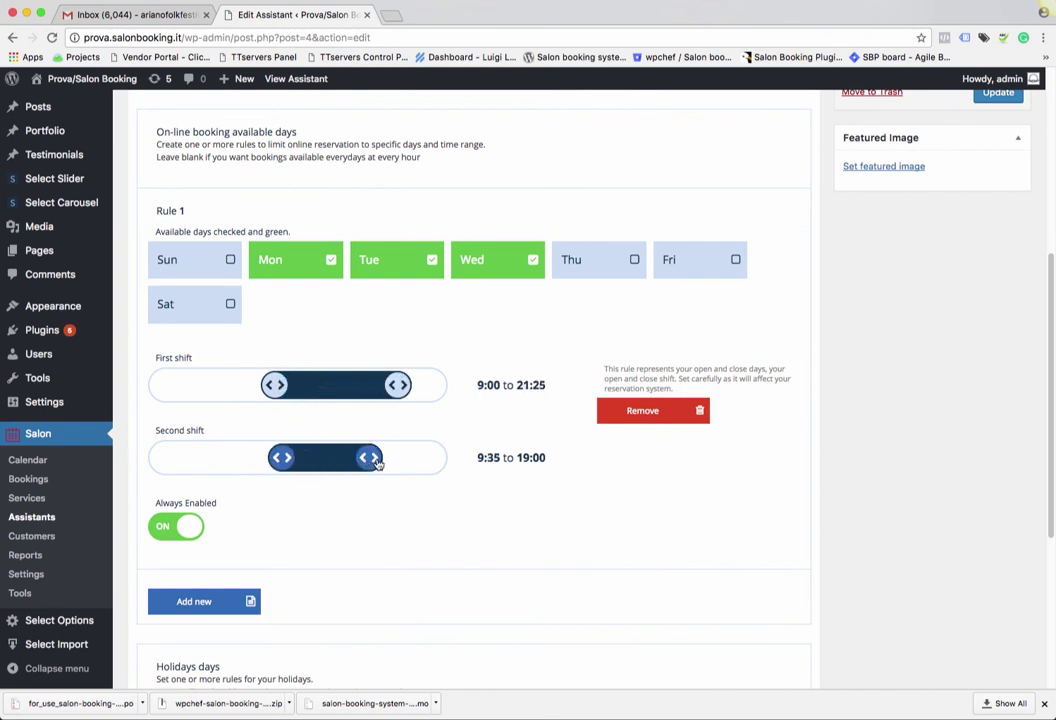
{"action": "left_click_drag", "start_coordinate": [378, 462], "coordinate": [409, 462]}
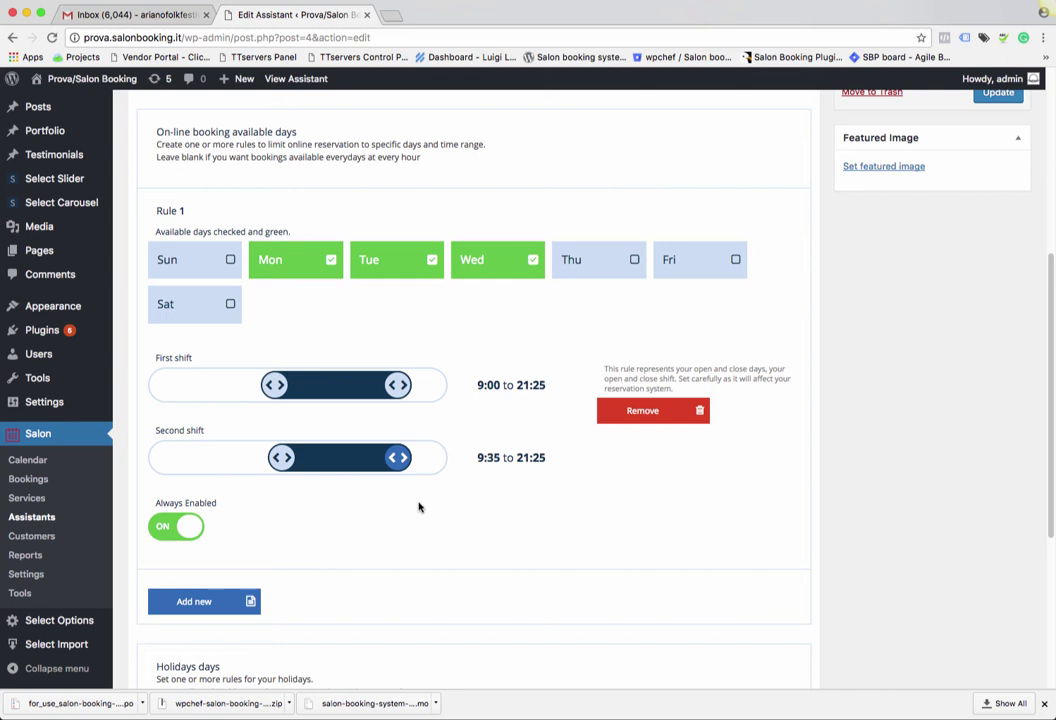
Step: Add a new holidays rule for the assistant and review its start and end date and time fields
{"action": "scroll", "coordinate": [419, 507], "scroll_direction": "down", "scroll_amount": 5}
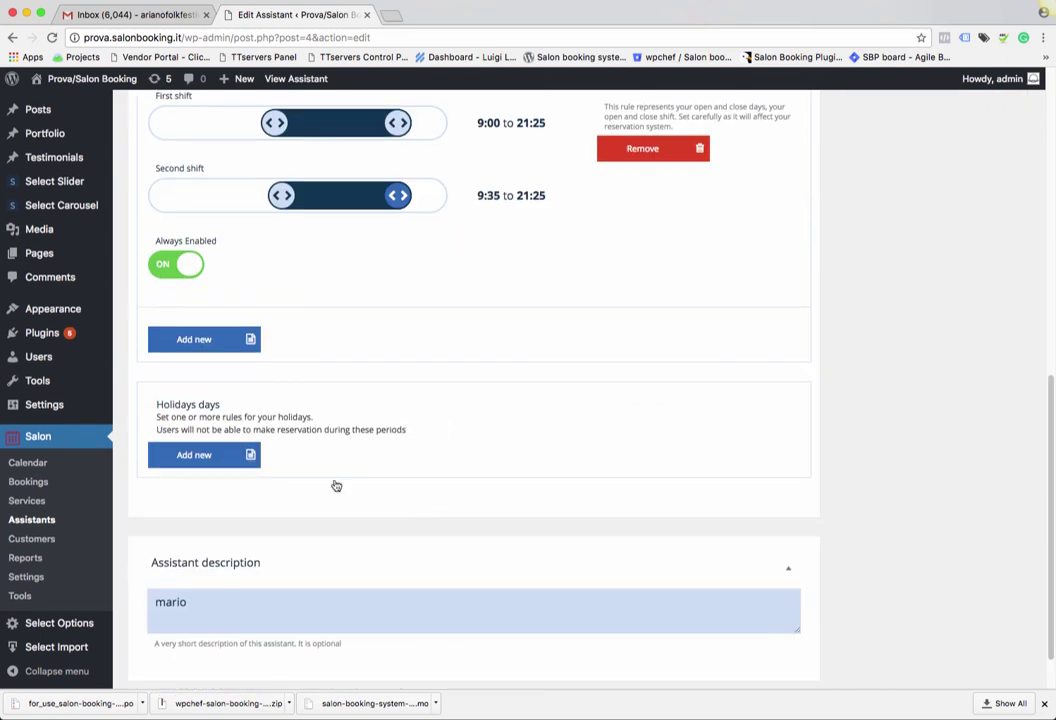
{"action": "left_click", "coordinate": [194, 451]}
{"action": "scroll", "coordinate": [200, 443], "scroll_direction": "down", "scroll_amount": 2}
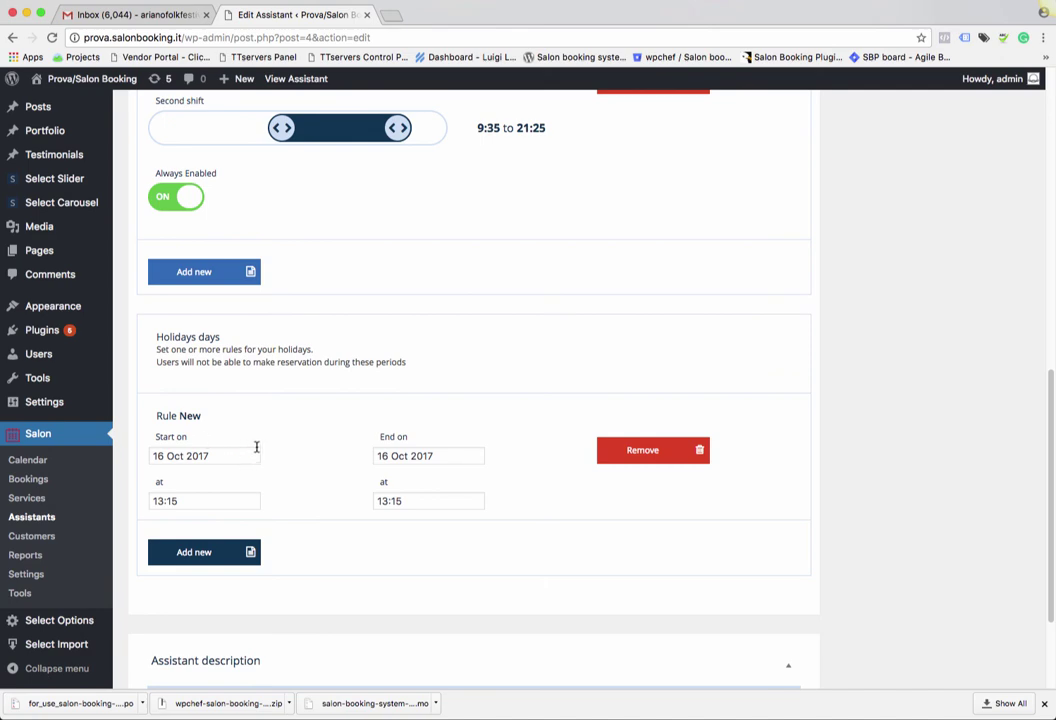
{"action": "scroll", "coordinate": [256, 447], "scroll_direction": "up", "scroll_amount": 10}
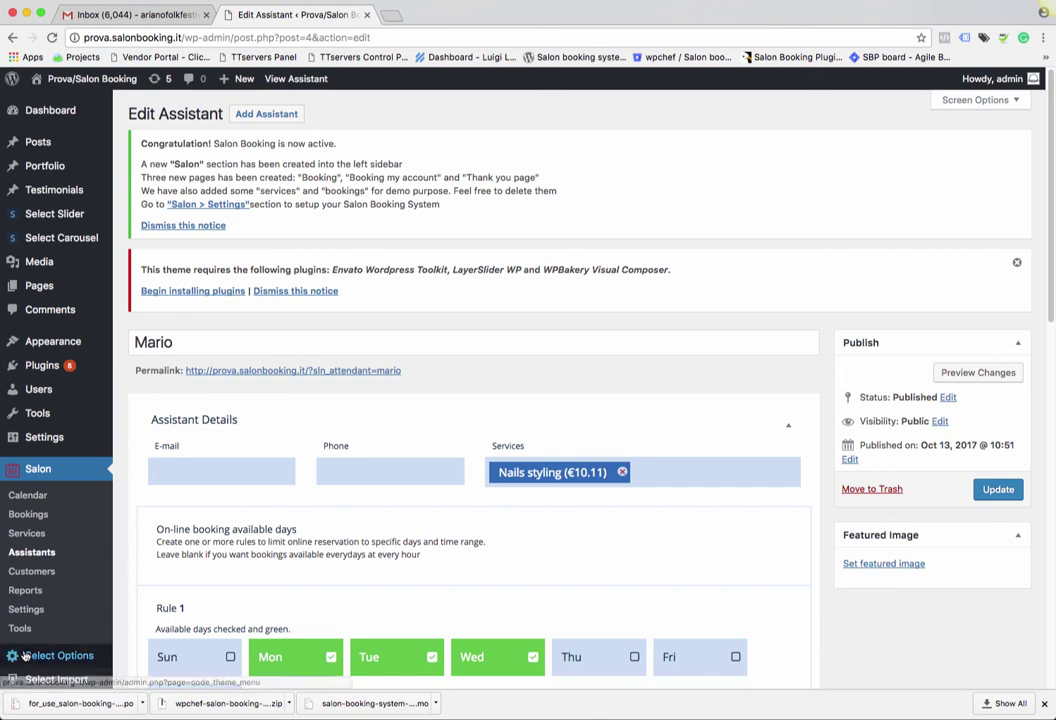
Step: Open the General salon settings and review the salon information, booking notes, assistant selection, SMS and administration options
{"action": "left_click", "coordinate": [33, 611]}
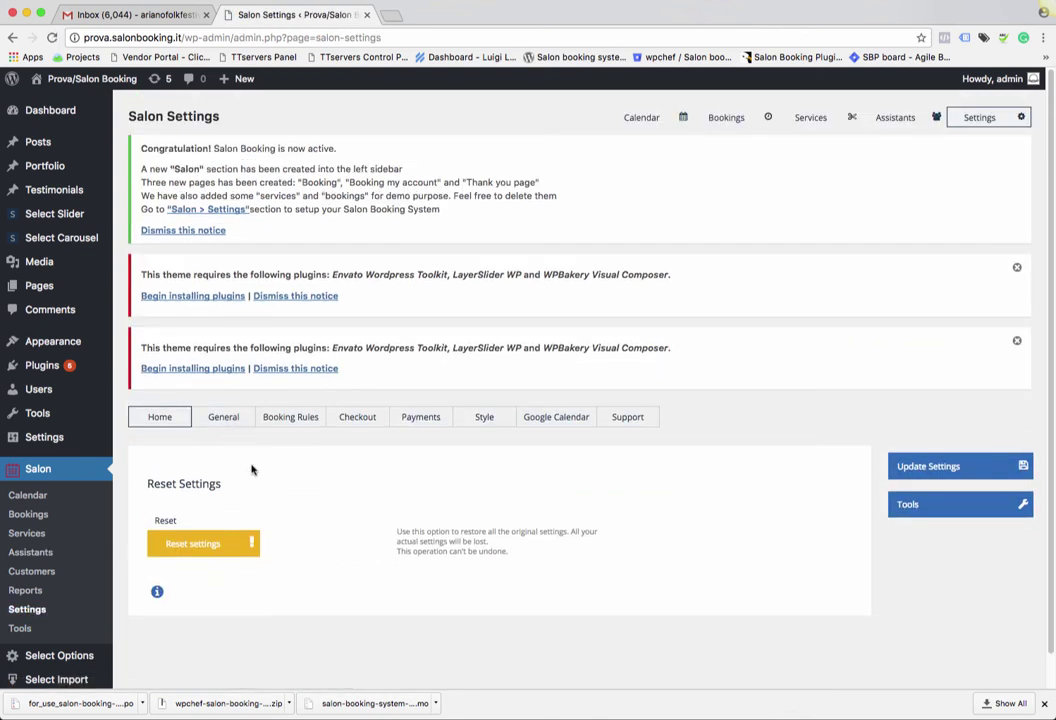
{"action": "left_click", "coordinate": [214, 420]}
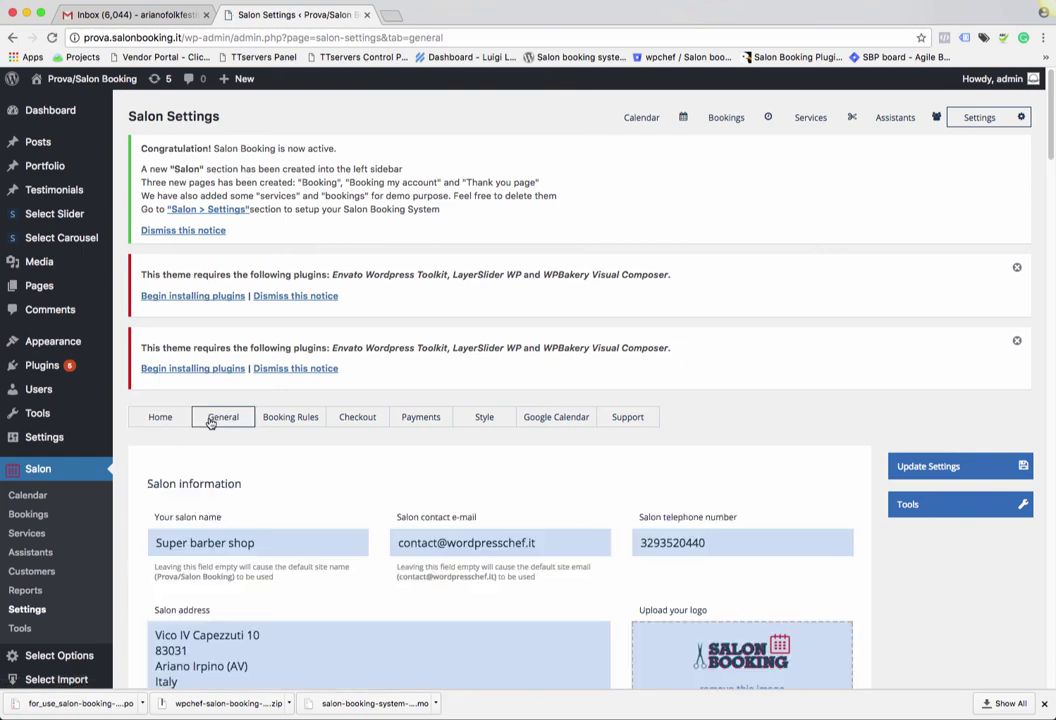
{"action": "scroll", "coordinate": [224, 469], "scroll_direction": "down", "scroll_amount": 2}
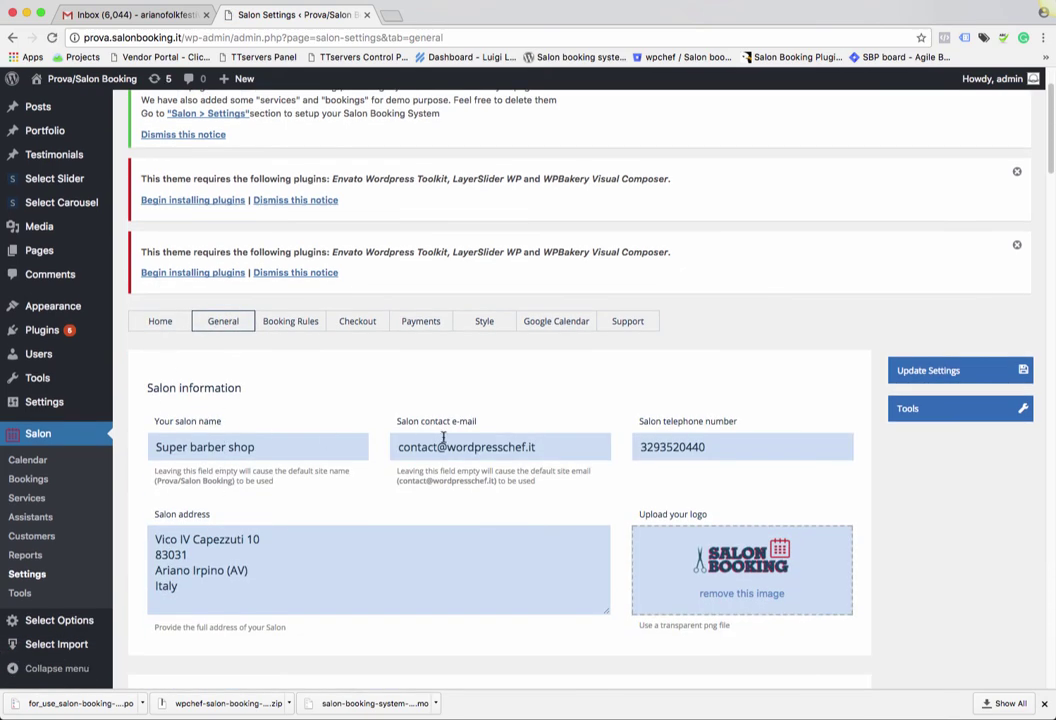
{"action": "scroll", "coordinate": [318, 514], "scroll_direction": "down", "scroll_amount": 12}
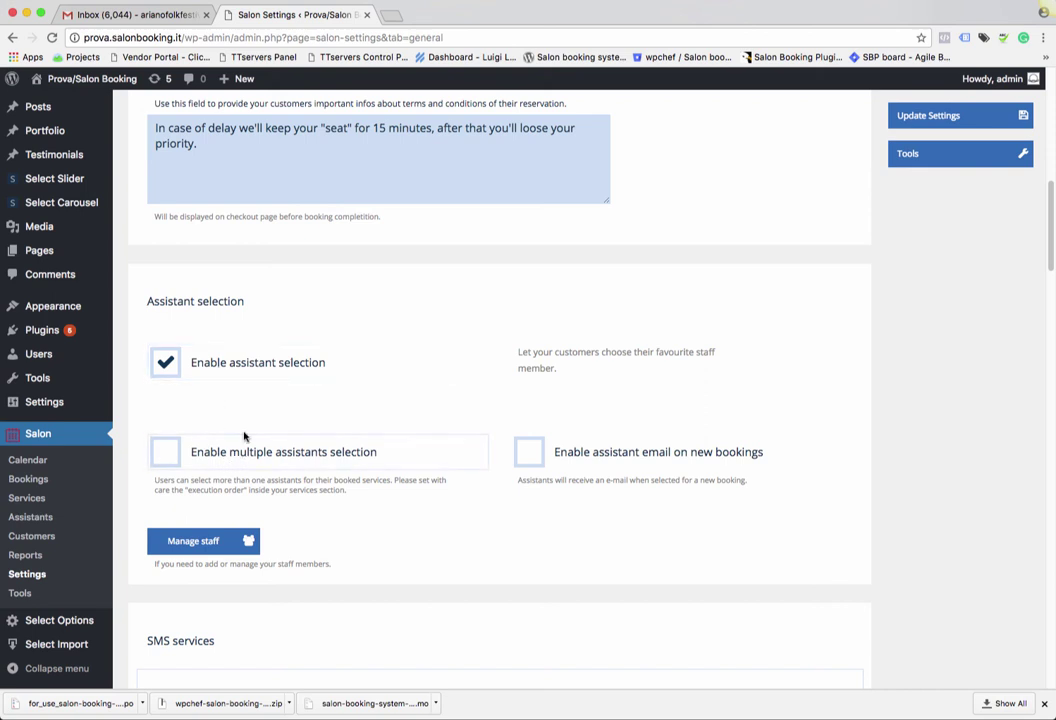
{"action": "scroll", "coordinate": [326, 484], "scroll_direction": "up", "scroll_amount": 10}
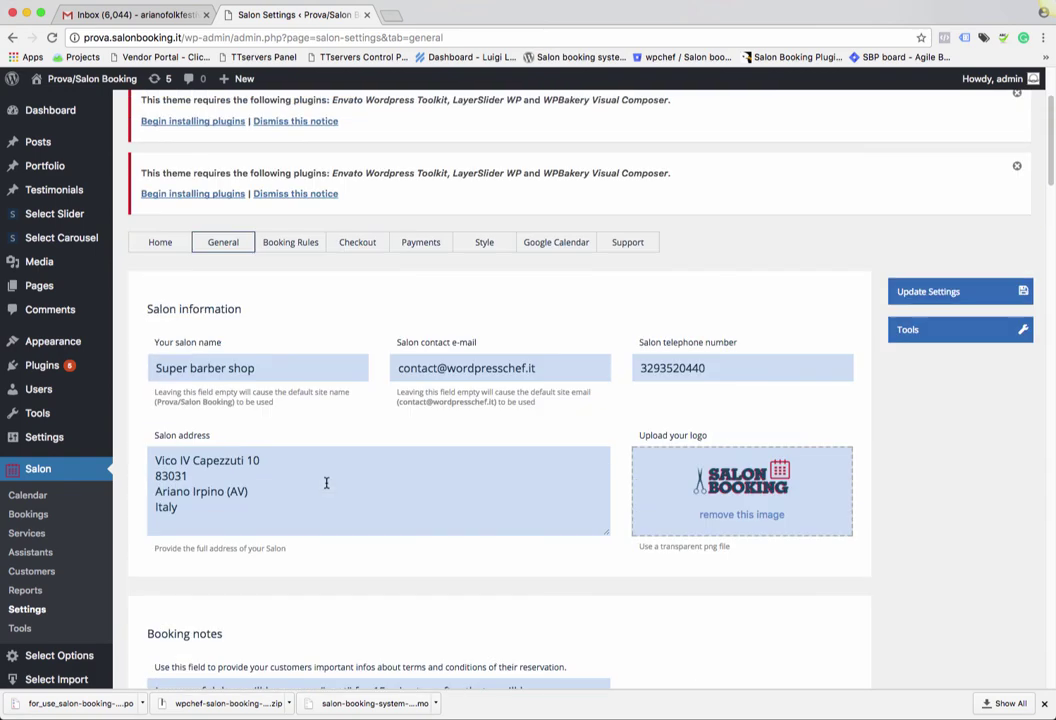
{"action": "scroll", "coordinate": [322, 486], "scroll_direction": "down", "scroll_amount": 20}
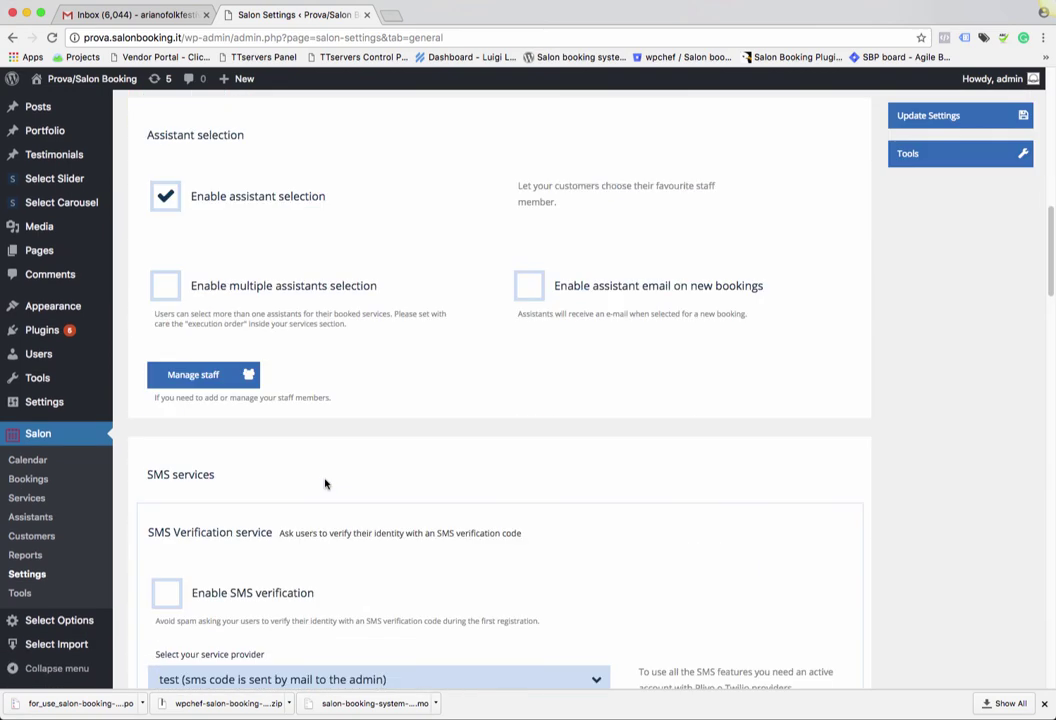
{"action": "scroll", "coordinate": [325, 484], "scroll_direction": "down", "scroll_amount": 4}
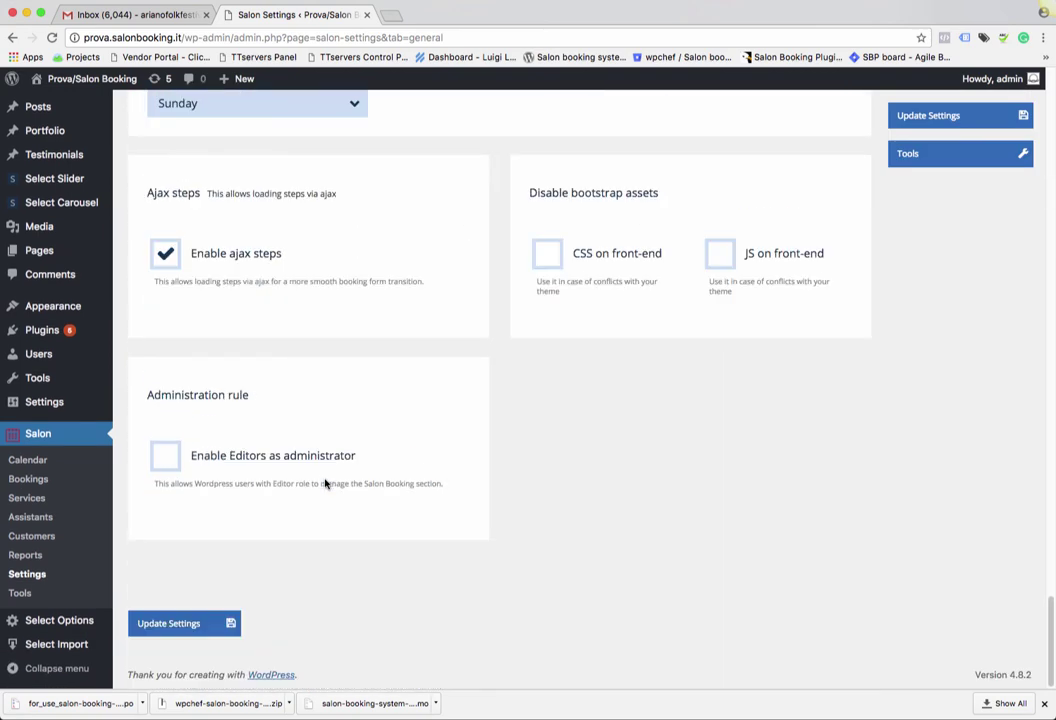
{"action": "scroll", "coordinate": [325, 484], "scroll_direction": "up", "scroll_amount": 15}
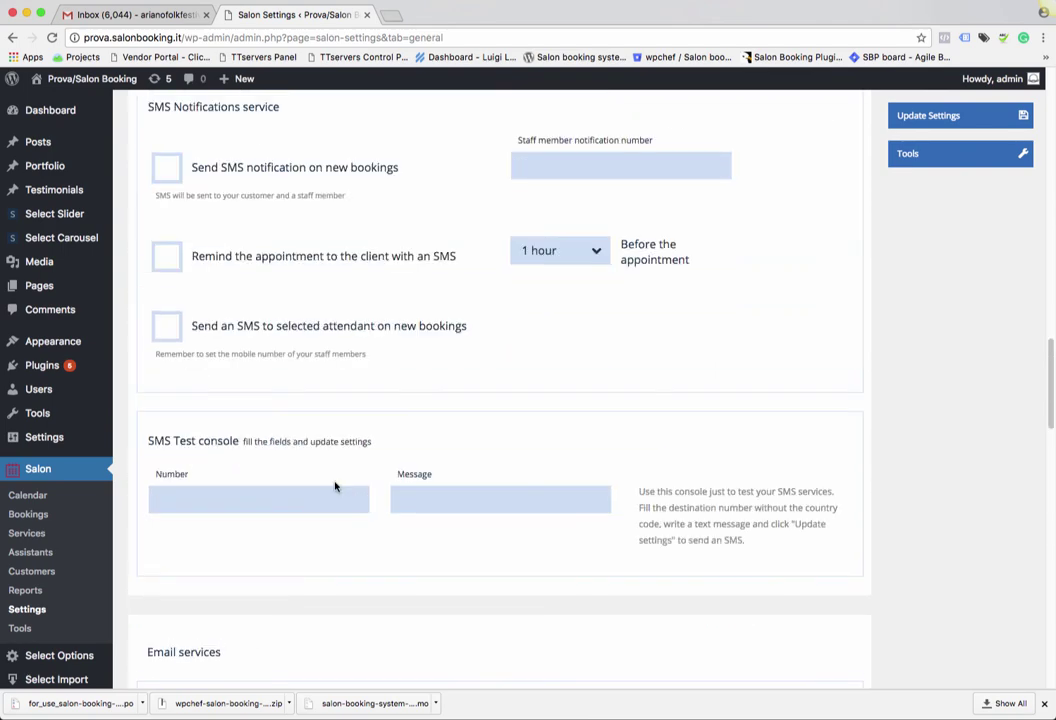
{"action": "scroll", "coordinate": [335, 486], "scroll_direction": "up", "scroll_amount": 15}
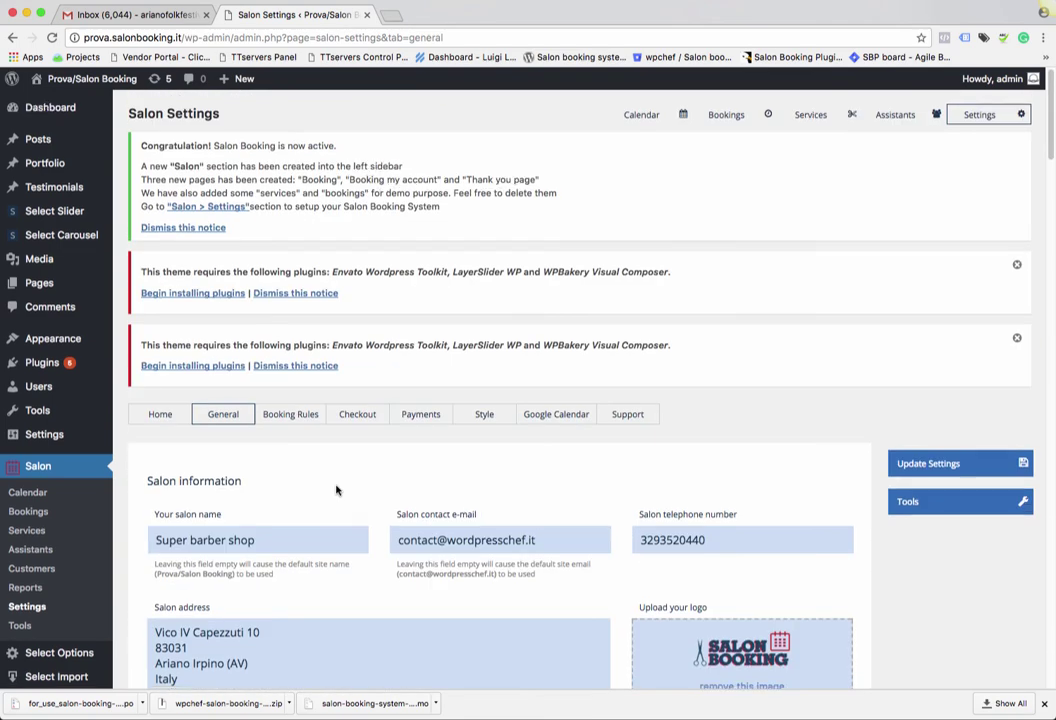
{"action": "scroll", "coordinate": [336, 490], "scroll_direction": "down", "scroll_amount": 5}
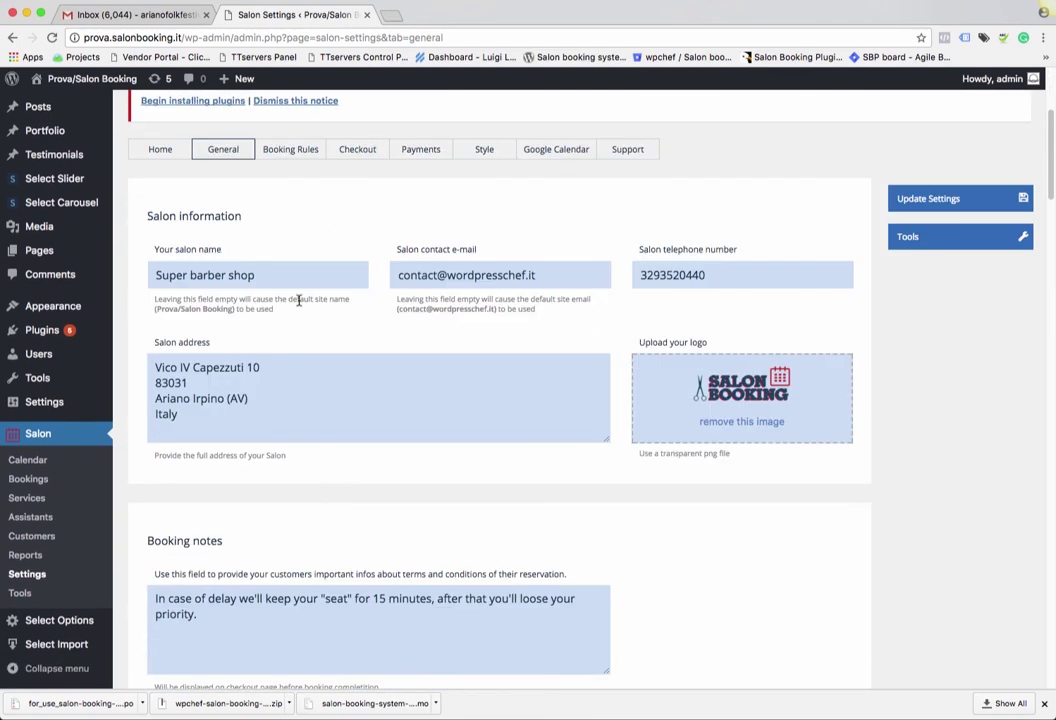
Step: Open the Booking Rules settings and review the session, steps order, offset, booking time range, available days and holidays options
{"action": "left_click", "coordinate": [279, 151]}
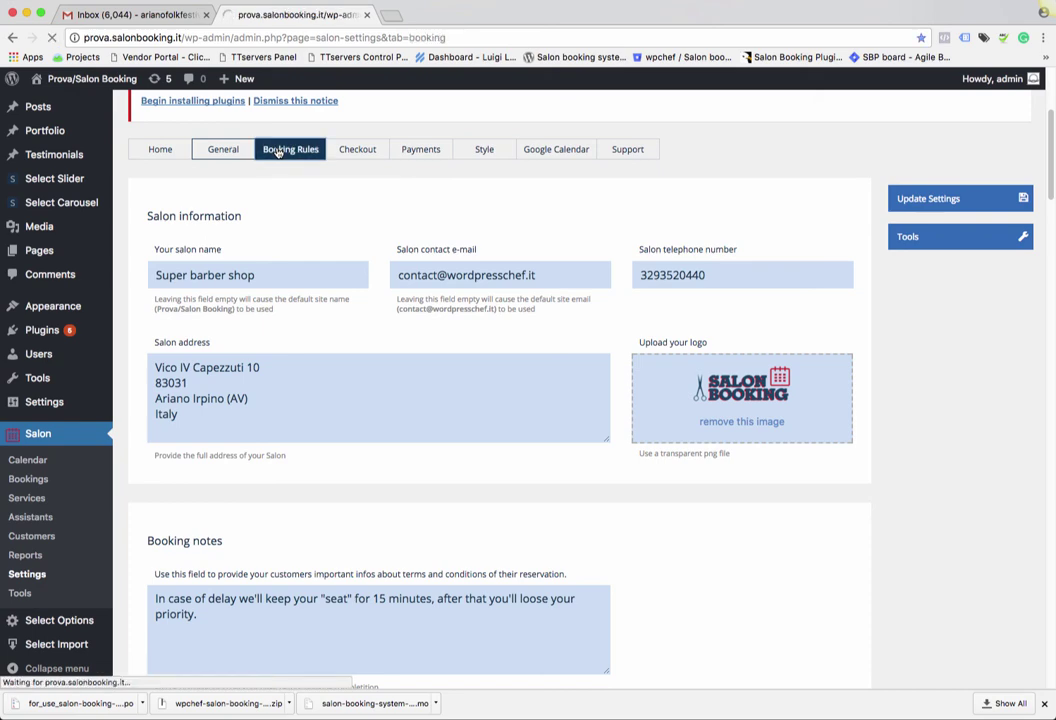
{"action": "scroll", "coordinate": [360, 451], "scroll_direction": "down", "scroll_amount": 5}
{"action": "scroll", "coordinate": [360, 451], "scroll_direction": "down", "scroll_amount": 4}
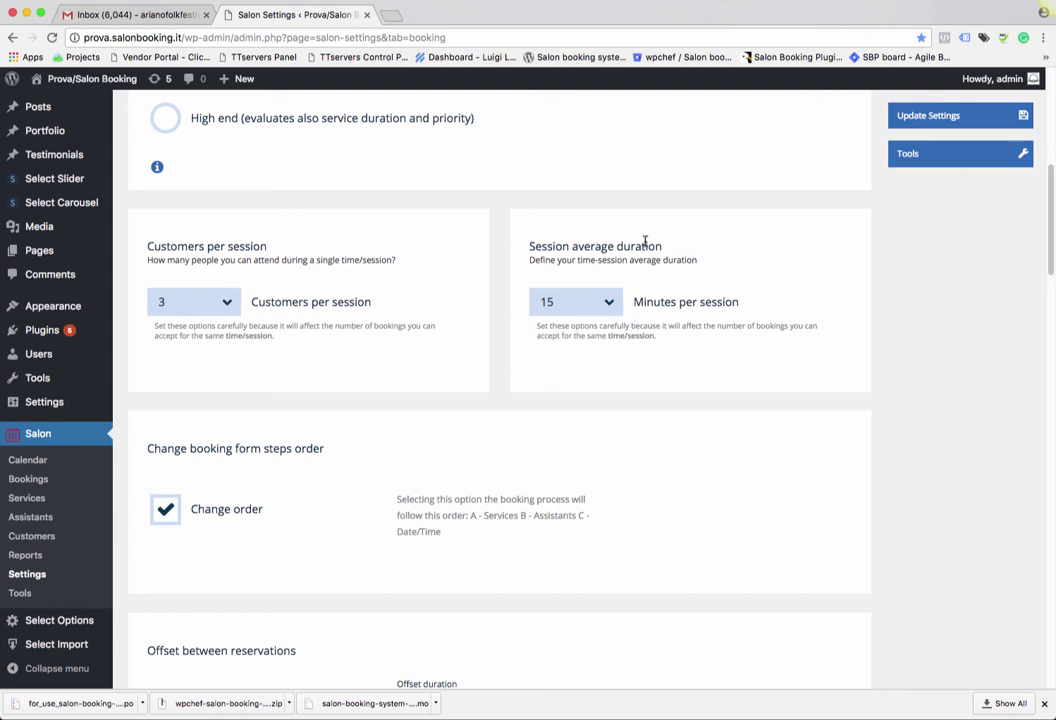
{"action": "scroll", "coordinate": [335, 420], "scroll_direction": "down", "scroll_amount": 4}
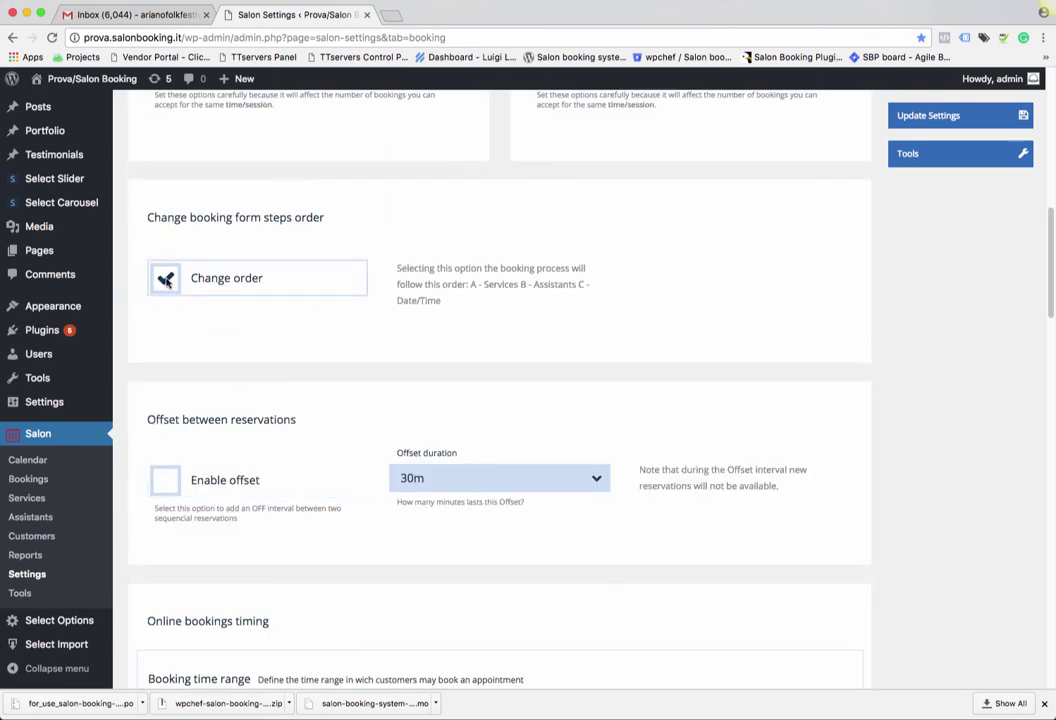
{"action": "scroll", "coordinate": [254, 452], "scroll_direction": "down", "scroll_amount": 5}
{"action": "scroll", "coordinate": [368, 420], "scroll_direction": "down", "scroll_amount": 10}
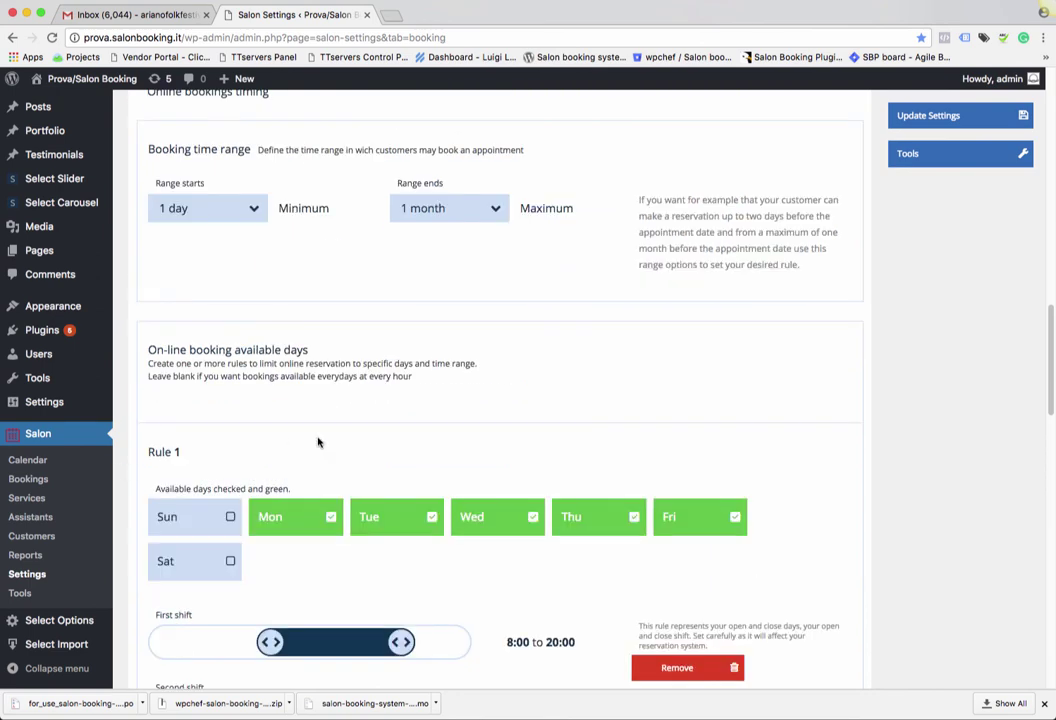
{"action": "scroll", "coordinate": [310, 240], "scroll_direction": "up", "scroll_amount": 2}
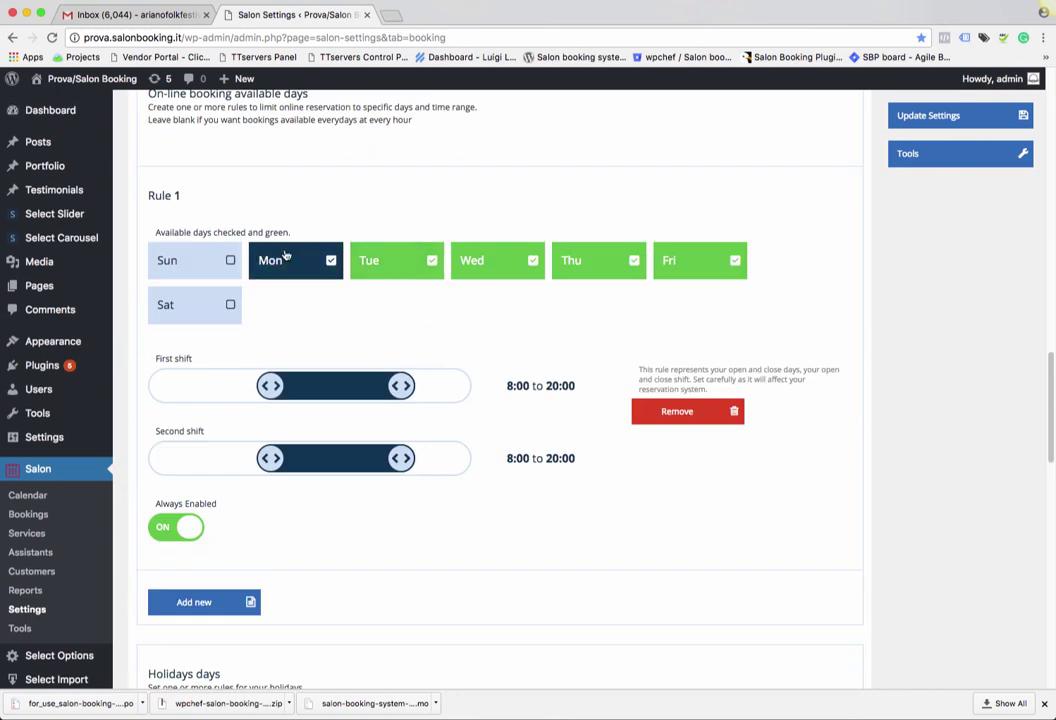
{"action": "scroll", "coordinate": [430, 335], "scroll_direction": "down", "scroll_amount": 4}
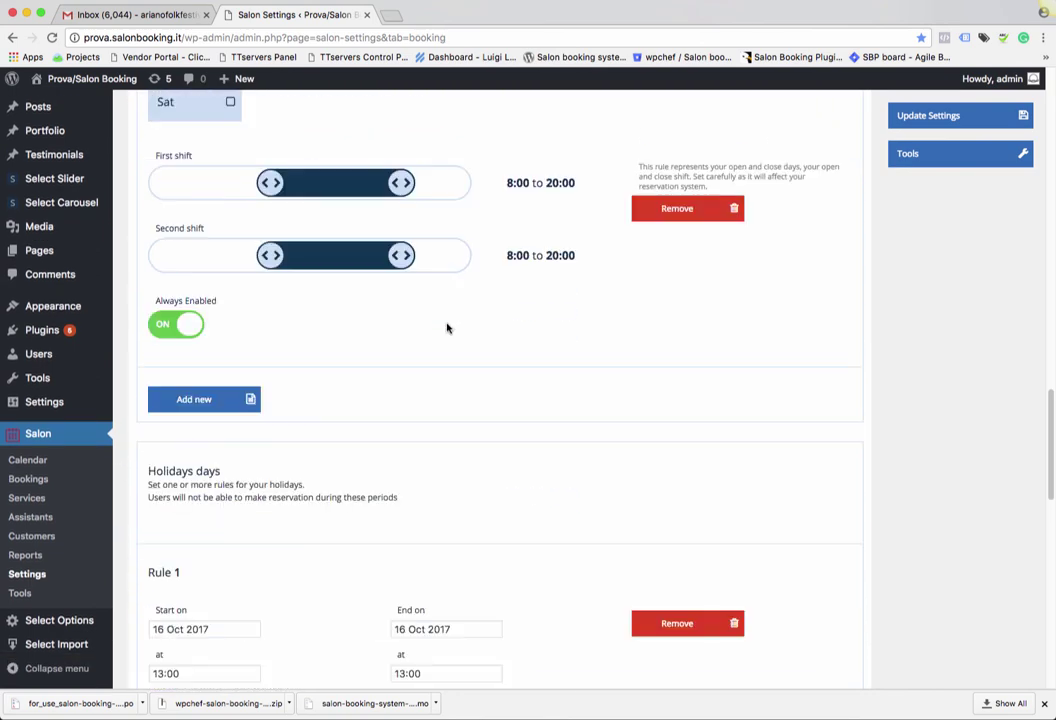
Step: Add two more on-line booking available days rules below Rule 1 and look over the new rule's options
{"action": "left_click", "coordinate": [228, 399]}
{"action": "scroll", "coordinate": [250, 410], "scroll_direction": "down", "scroll_amount": 8}
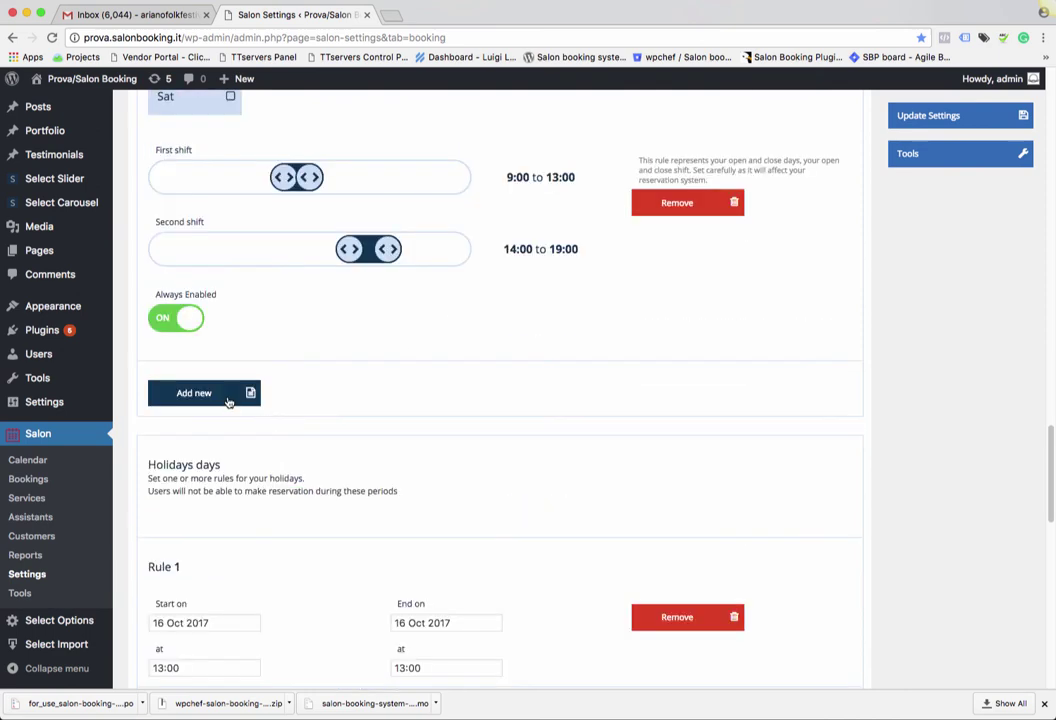
{"action": "left_click", "coordinate": [240, 396]}
{"action": "scroll", "coordinate": [260, 412], "scroll_direction": "down", "scroll_amount": 5}
{"action": "scroll", "coordinate": [290, 425], "scroll_direction": "up", "scroll_amount": 10}
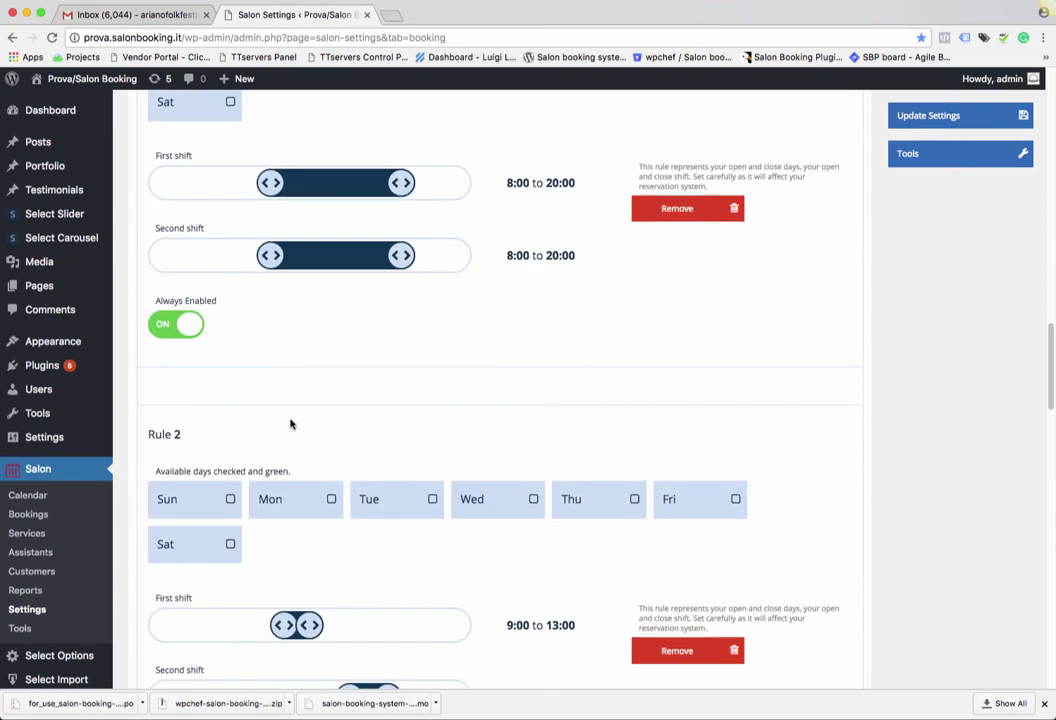
{"action": "scroll", "coordinate": [291, 423], "scroll_direction": "down", "scroll_amount": 3}
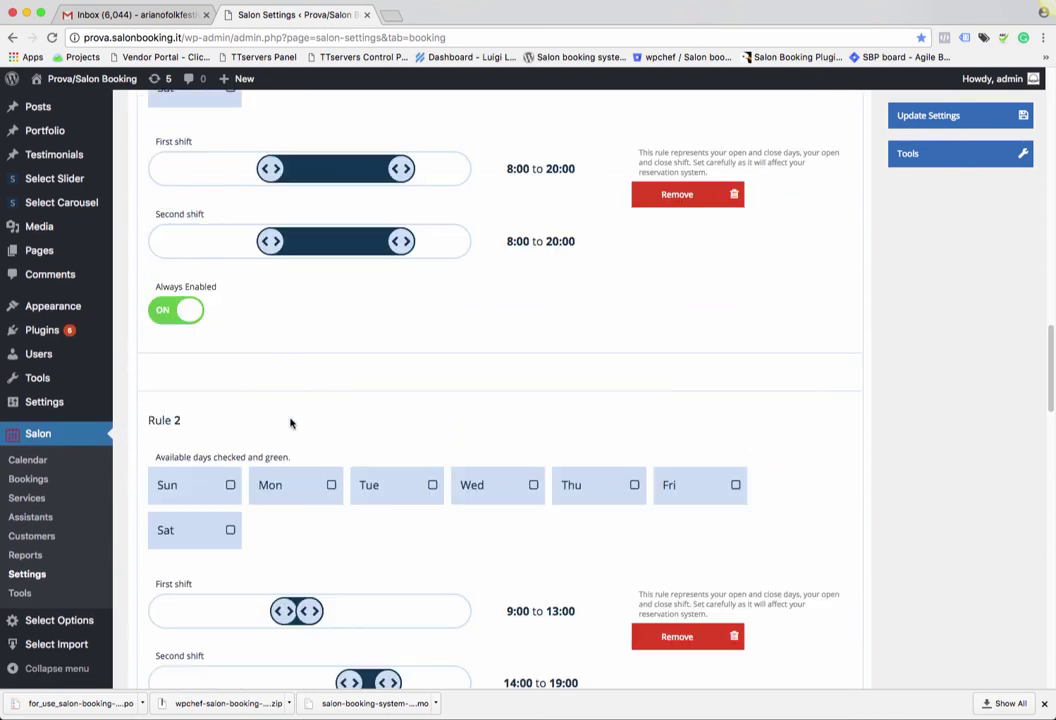
Step: Try turning off Always Enabled for Rule 1, view its Apply from and Until dates, and turn it back on
{"action": "left_click", "coordinate": [161, 313]}
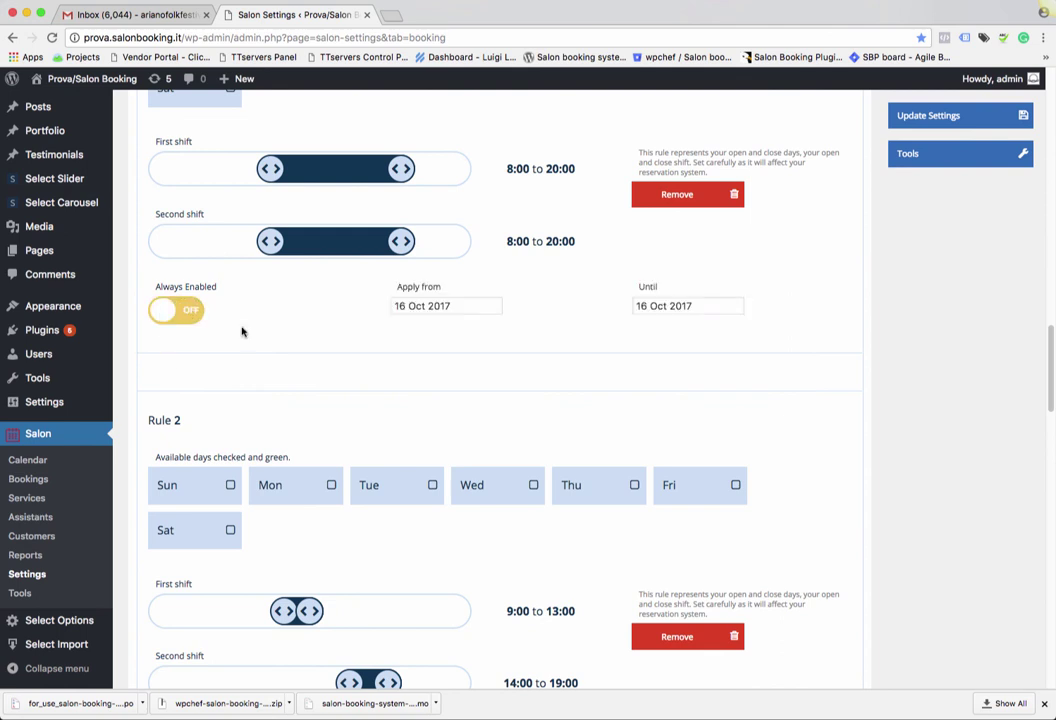
{"action": "scroll", "coordinate": [244, 333], "scroll_direction": "up", "scroll_amount": 3}
{"action": "scroll", "coordinate": [473, 345], "scroll_direction": "down", "scroll_amount": 3}
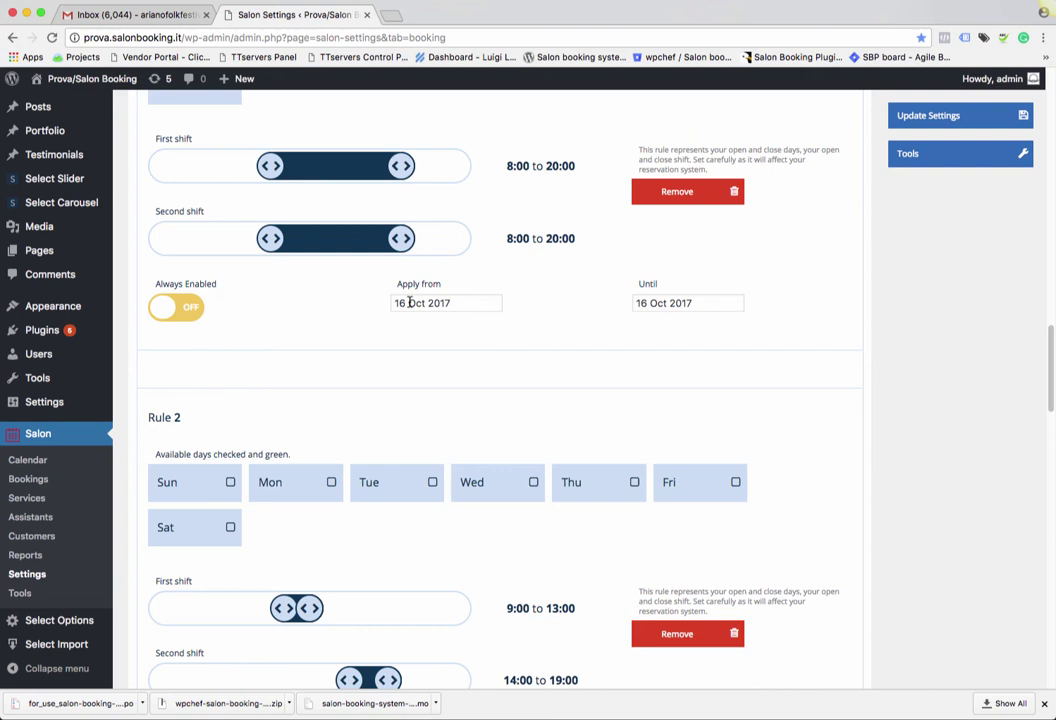
{"action": "left_click", "coordinate": [194, 307]}
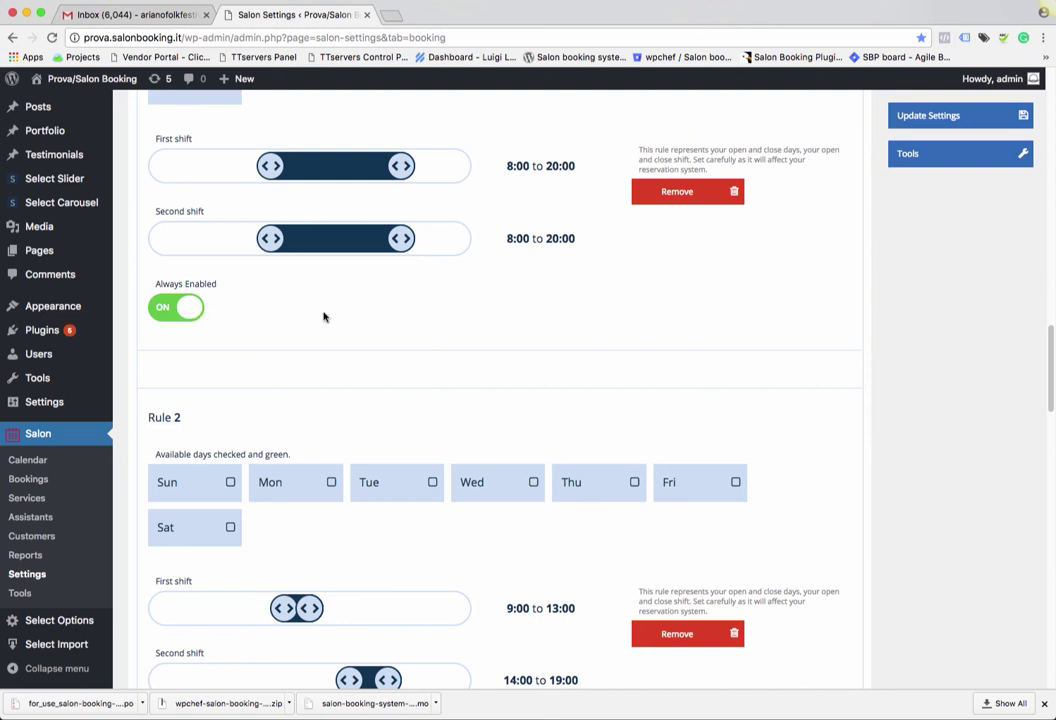
Step: Review Rule 1's available days and shifts and turn off its Always Enabled option
{"action": "scroll", "coordinate": [325, 334], "scroll_direction": "up", "scroll_amount": 3}
{"action": "scroll", "coordinate": [325, 334], "scroll_direction": "up", "scroll_amount": 2}
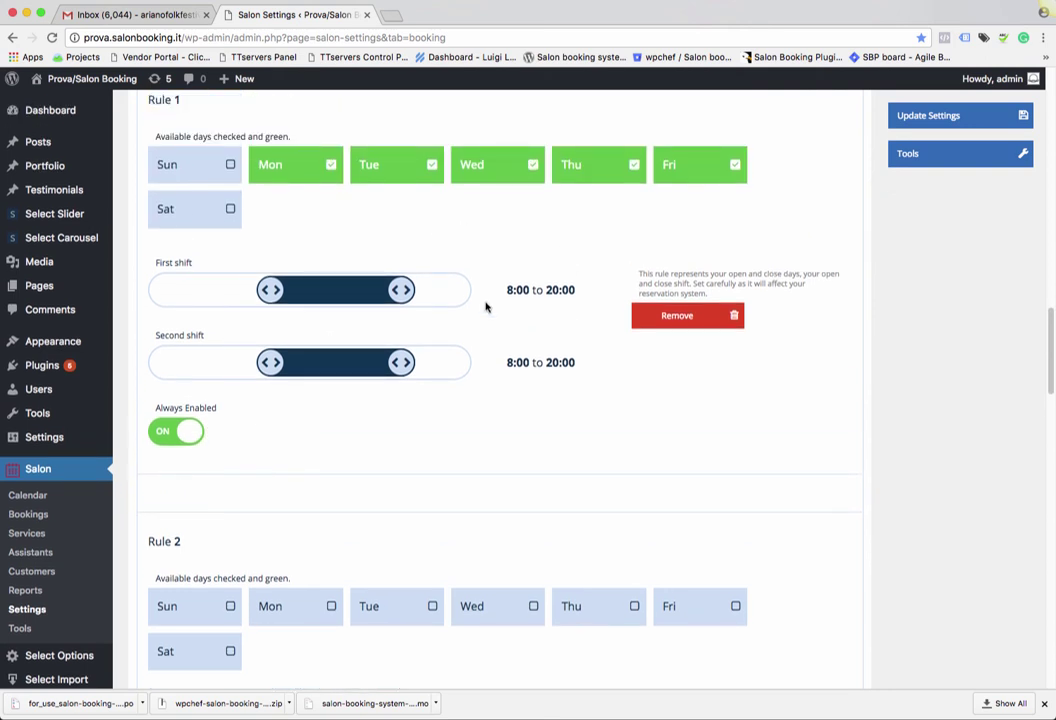
{"action": "scroll", "coordinate": [365, 382], "scroll_direction": "down", "scroll_amount": 3}
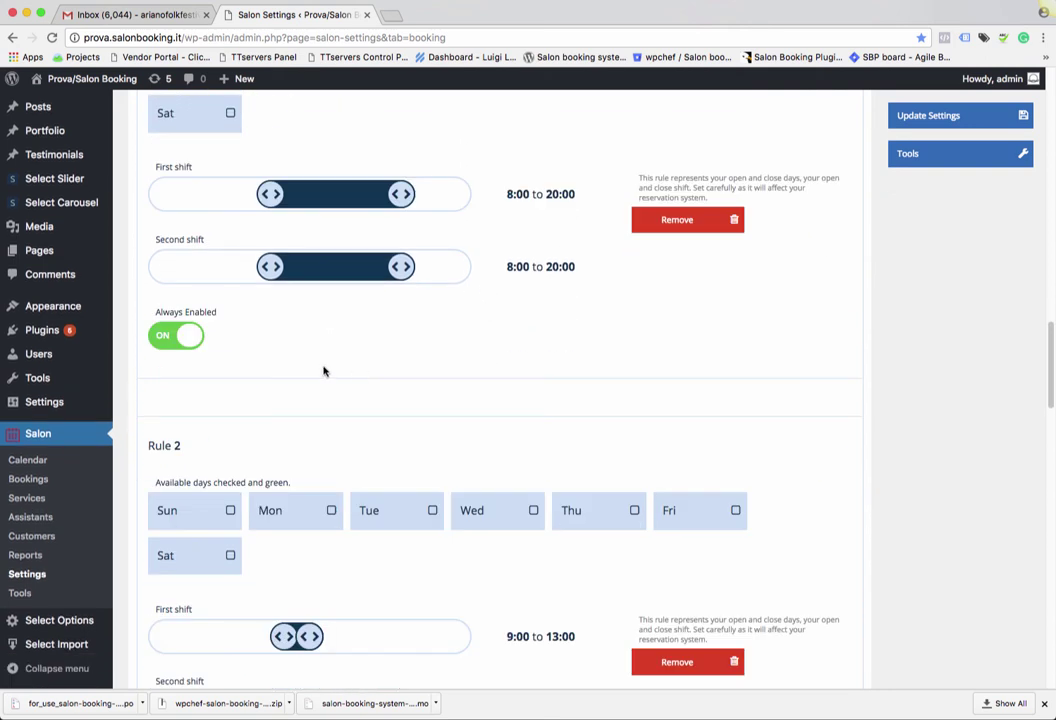
{"action": "left_click", "coordinate": [163, 339]}
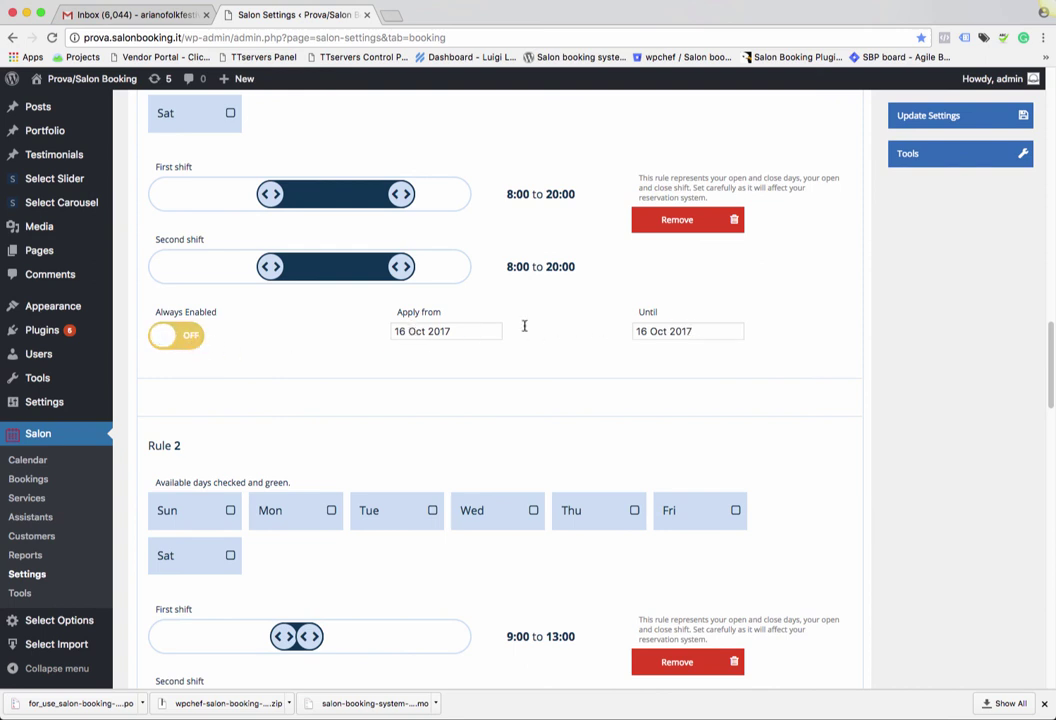
Step: Check the Apply from and Until date calendars of Rule 1 in the available days settings
{"action": "left_click", "coordinate": [465, 333]}
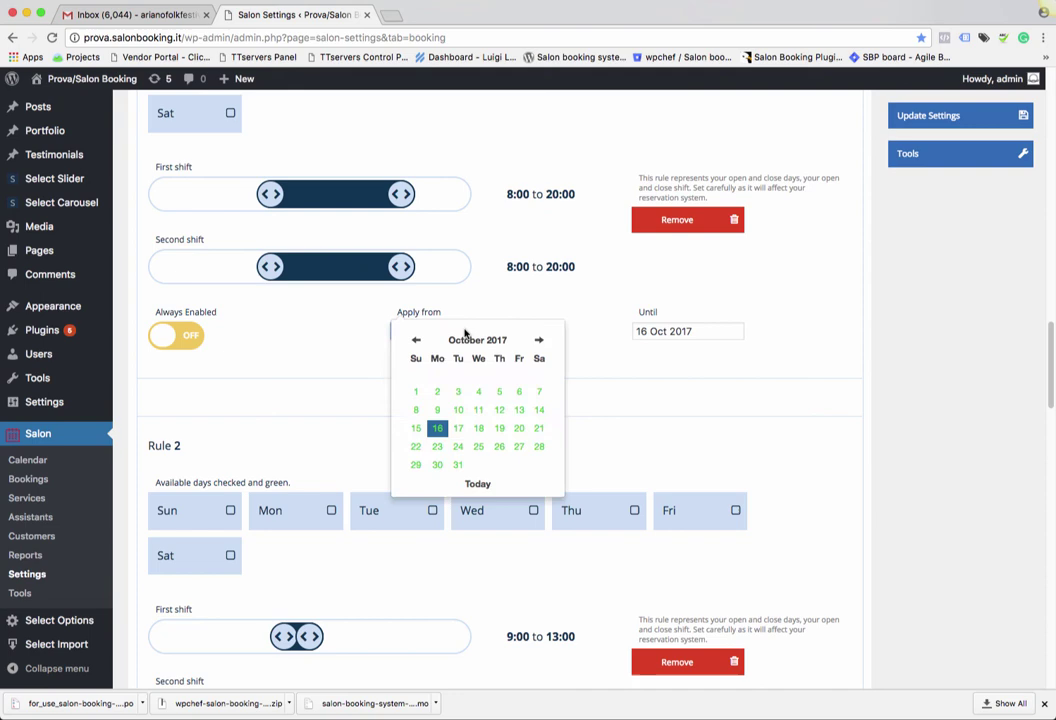
{"action": "left_click", "coordinate": [737, 330]}
{"action": "left_click", "coordinate": [661, 302]}
{"action": "scroll", "coordinate": [650, 306], "scroll_direction": "up", "scroll_amount": 3}
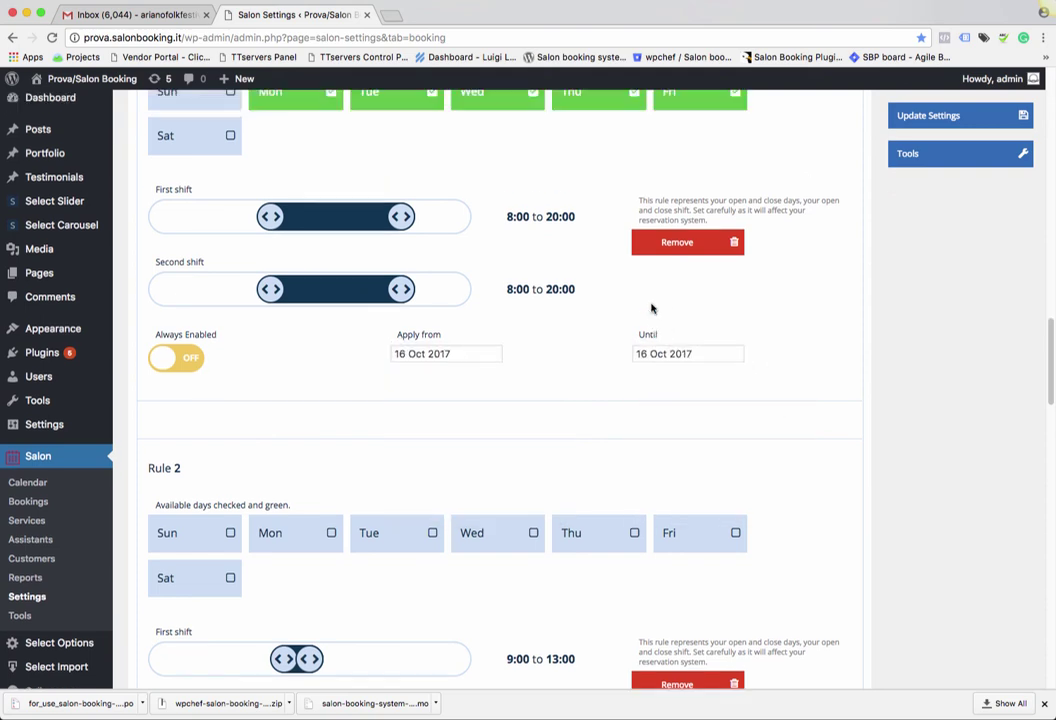
Step: Review the Holidays days, booking manual confirmation, booking pages, user booking cancellation and pause online booking service options
{"action": "scroll", "coordinate": [601, 330], "scroll_direction": "down", "scroll_amount": 5}
{"action": "scroll", "coordinate": [517, 352], "scroll_direction": "down", "scroll_amount": 15}
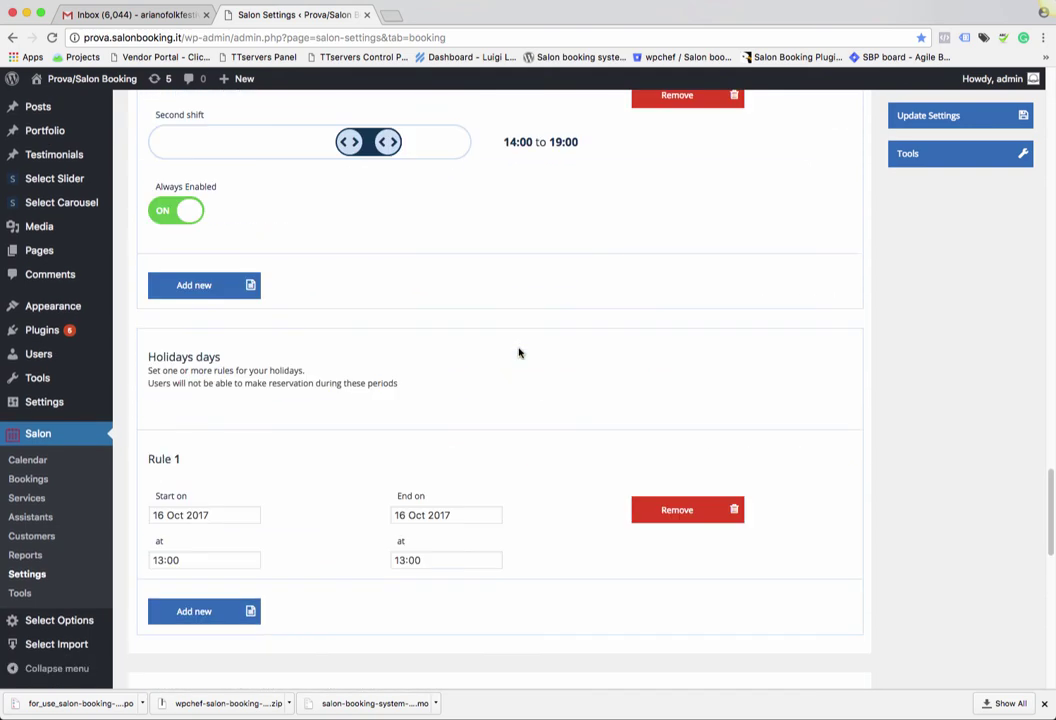
{"action": "scroll", "coordinate": [521, 350], "scroll_direction": "down", "scroll_amount": 5}
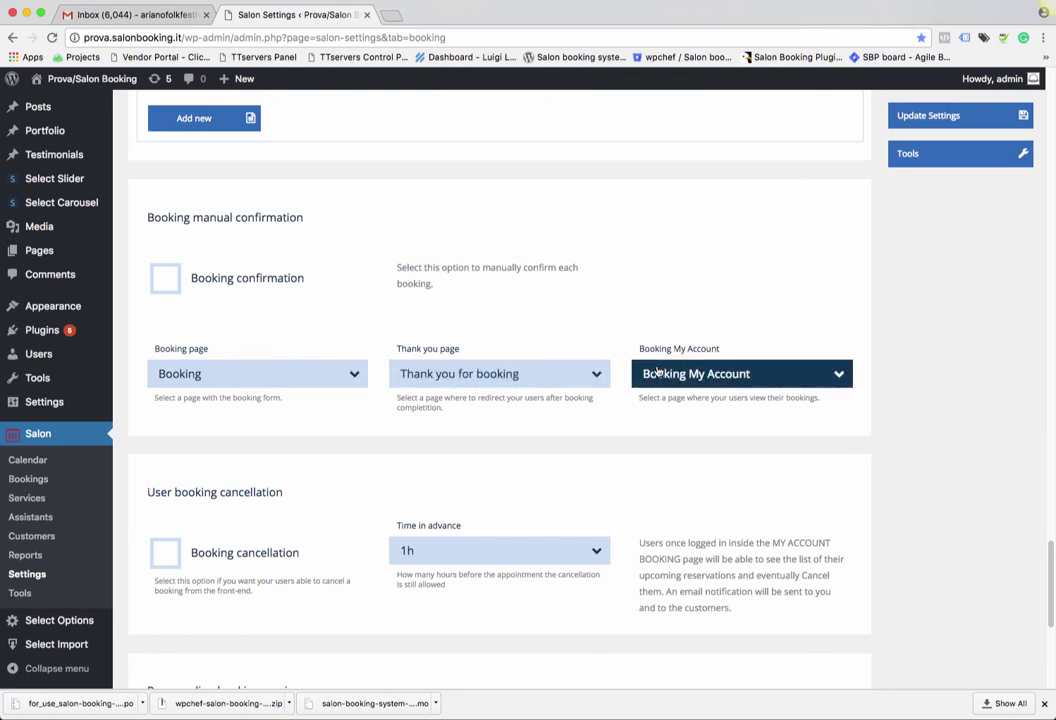
{"action": "scroll", "coordinate": [465, 467], "scroll_direction": "down", "scroll_amount": 5}
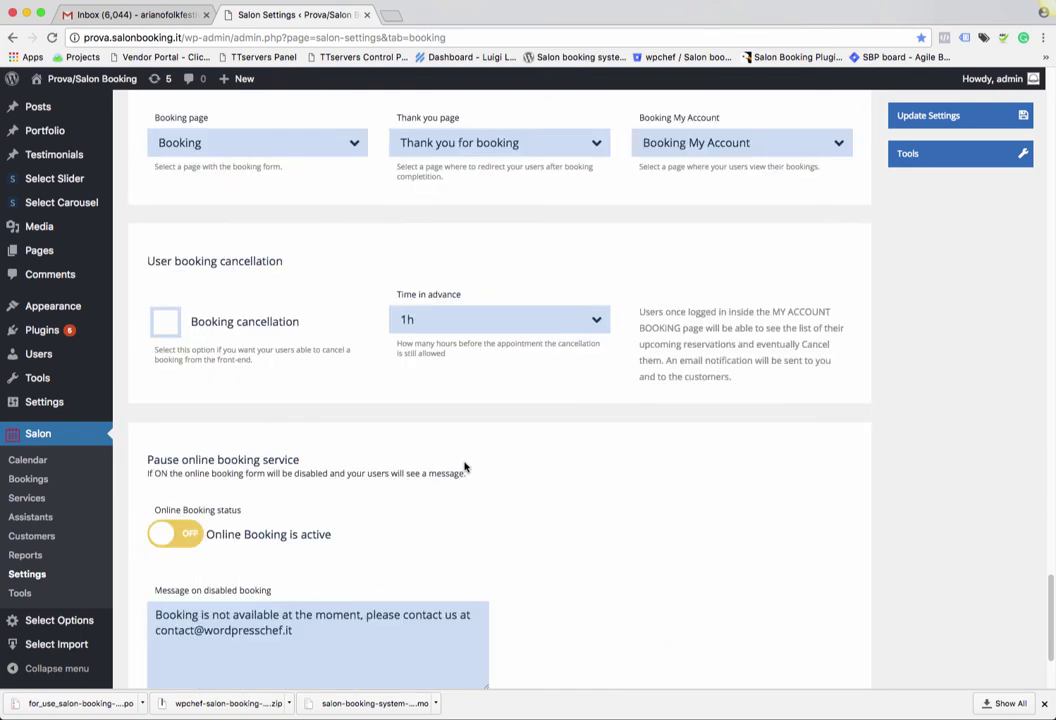
{"action": "scroll", "coordinate": [465, 467], "scroll_direction": "down", "scroll_amount": 3}
Step: Open the Payments settings and try switching the online payment status off and back on
{"action": "scroll", "coordinate": [465, 465], "scroll_direction": "up", "scroll_amount": 12}
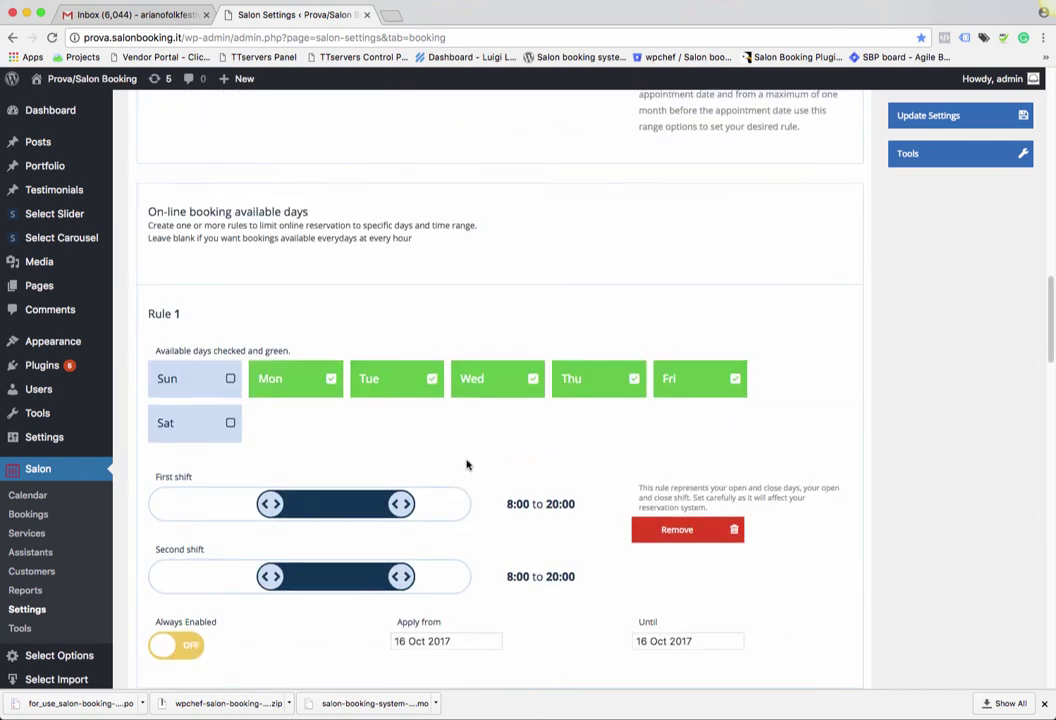
{"action": "scroll", "coordinate": [466, 464], "scroll_direction": "up", "scroll_amount": 15}
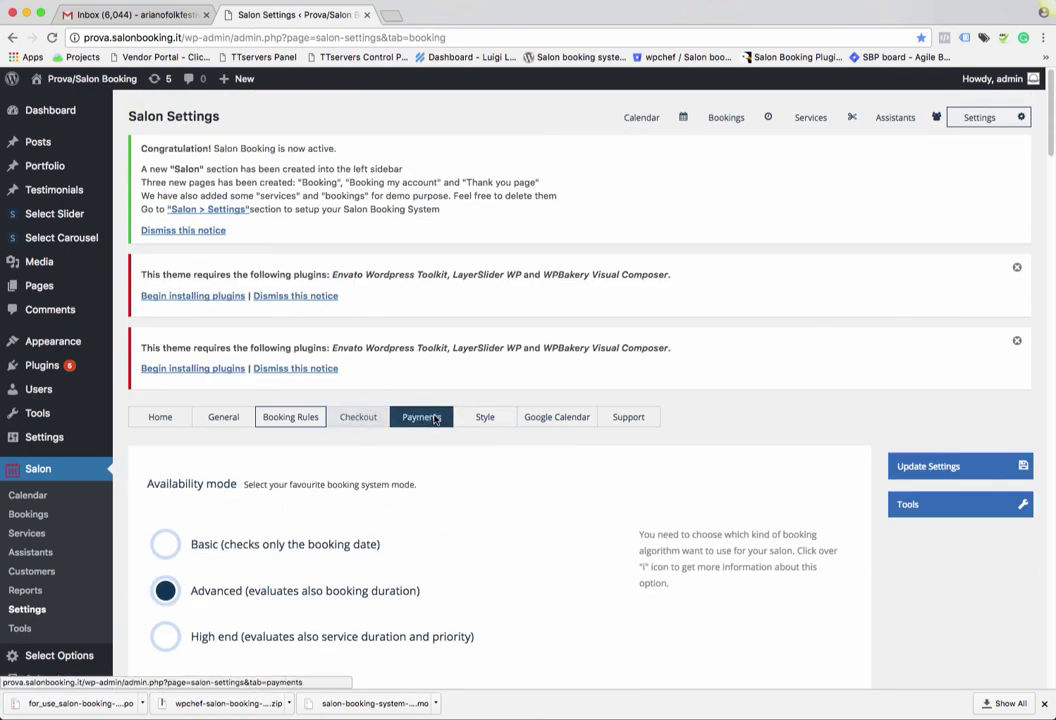
{"action": "left_click", "coordinate": [435, 419]}
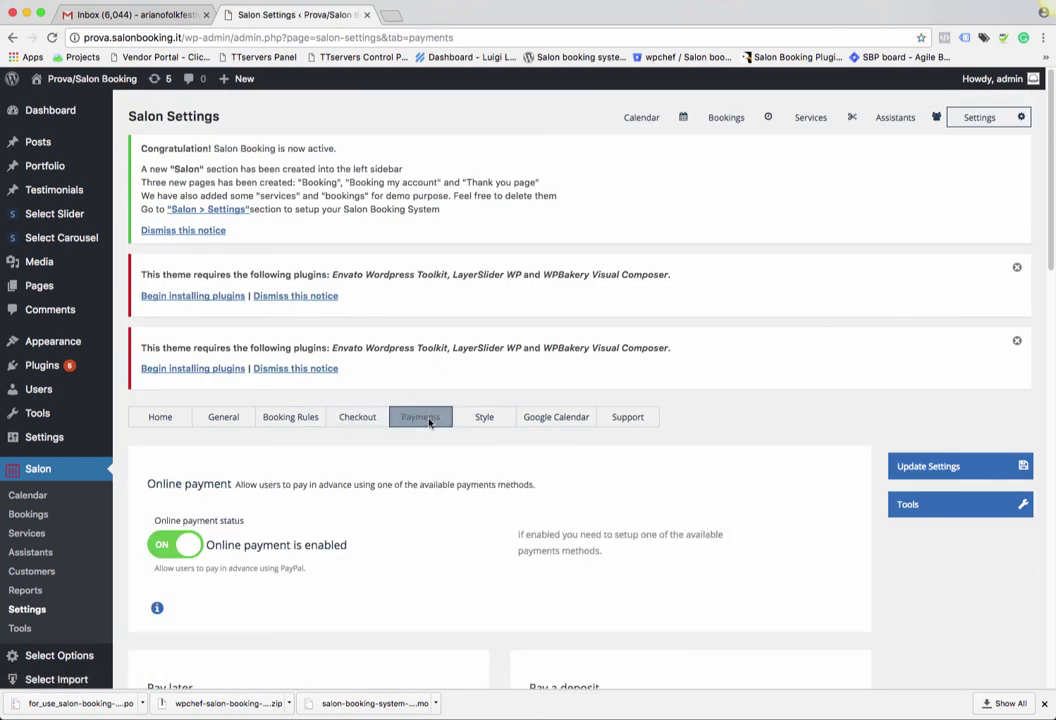
{"action": "scroll", "coordinate": [430, 422], "scroll_direction": "down", "scroll_amount": 2}
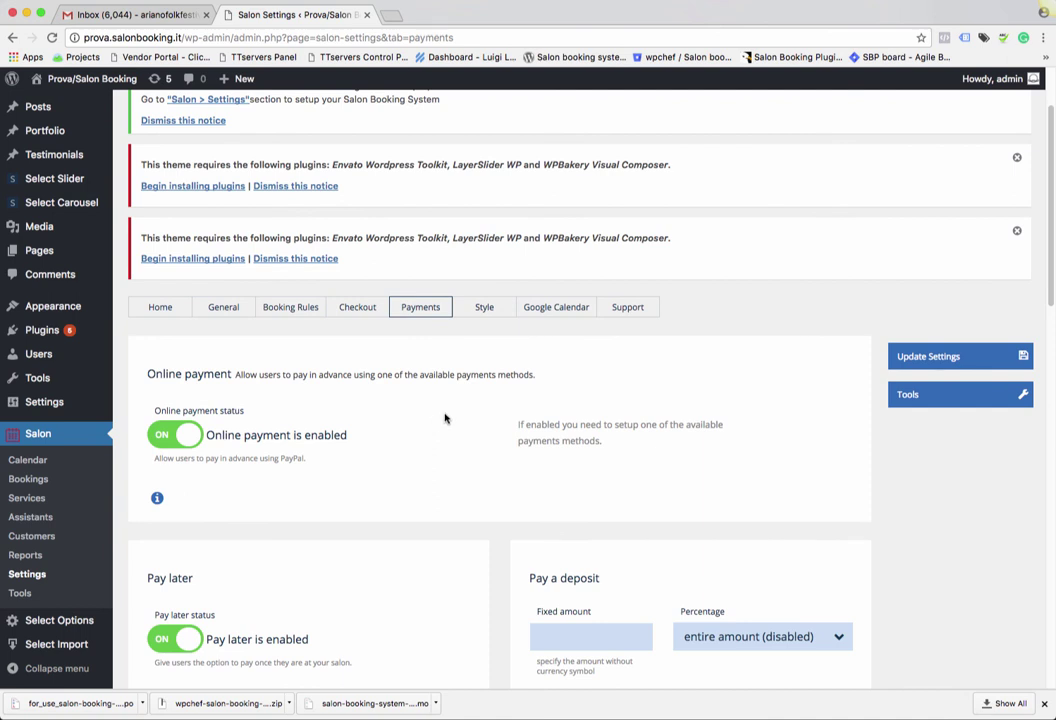
{"action": "scroll", "coordinate": [446, 417], "scroll_direction": "down", "scroll_amount": 1}
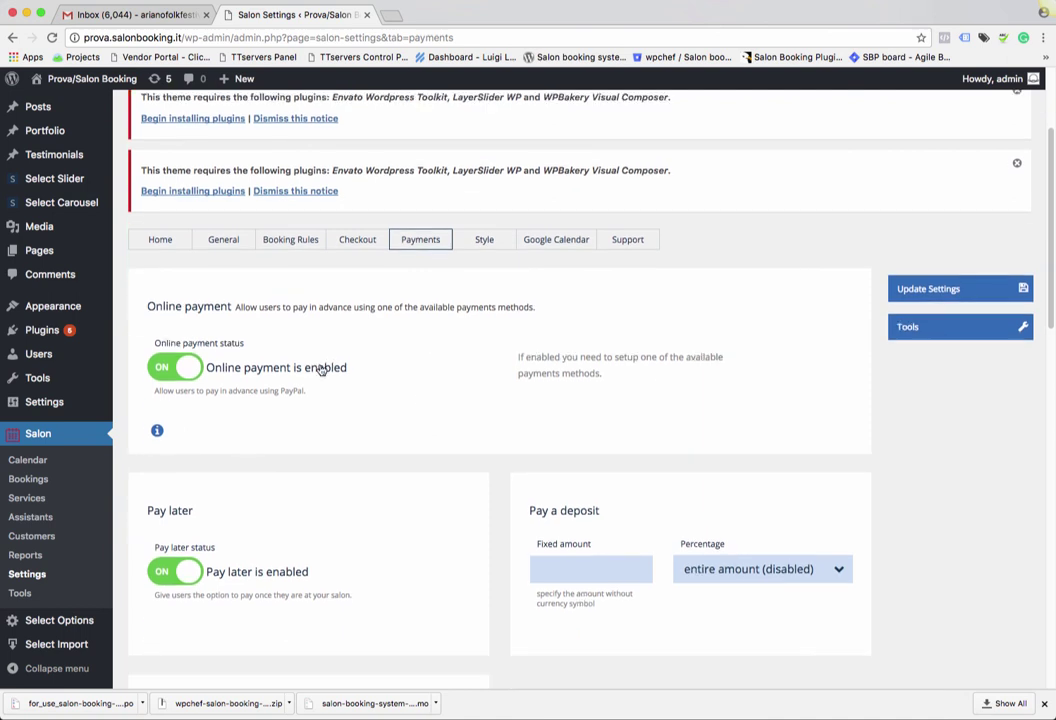
{"action": "left_click", "coordinate": [190, 368]}
{"action": "left_click", "coordinate": [190, 368]}
Step: Try a 10% deposit percentage, set it back to entire amount (disabled), and view the available deposit options
{"action": "scroll", "coordinate": [344, 434], "scroll_direction": "down", "scroll_amount": 5}
{"action": "scroll", "coordinate": [344, 434], "scroll_direction": "up", "scroll_amount": 1}
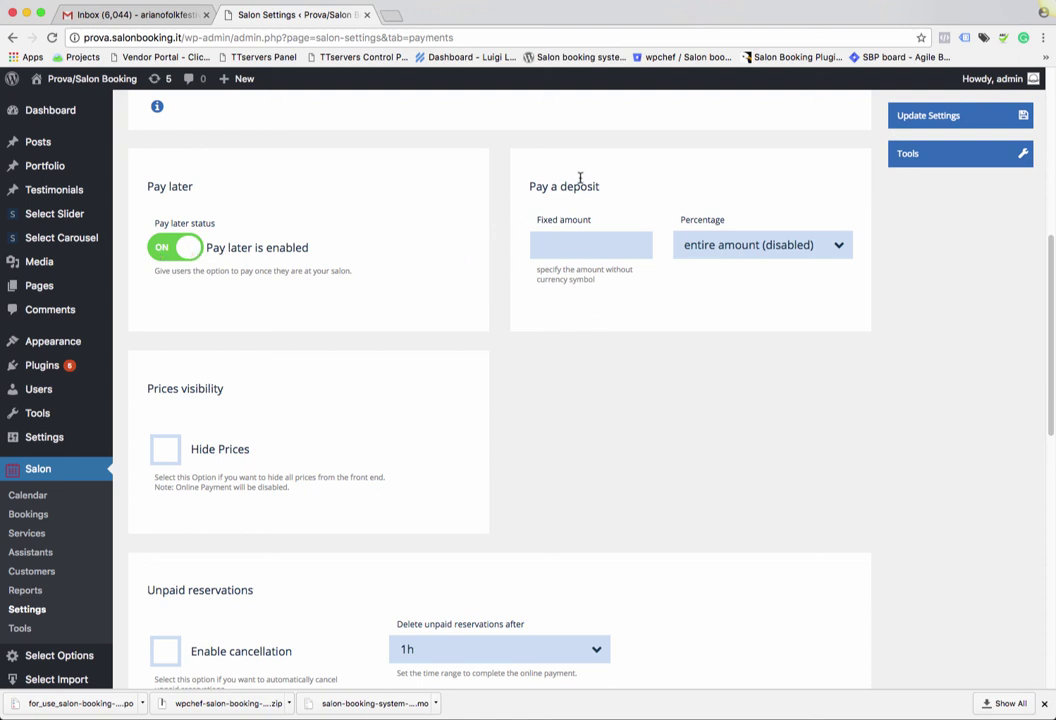
{"action": "left_click", "coordinate": [691, 244]}
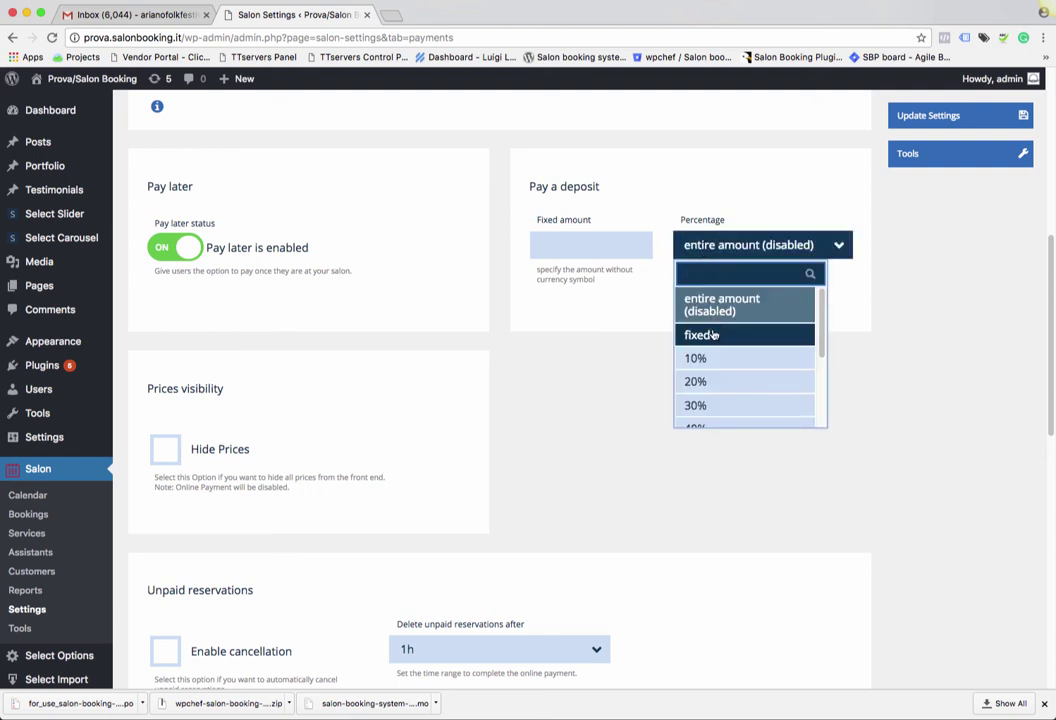
{"action": "left_click", "coordinate": [714, 358]}
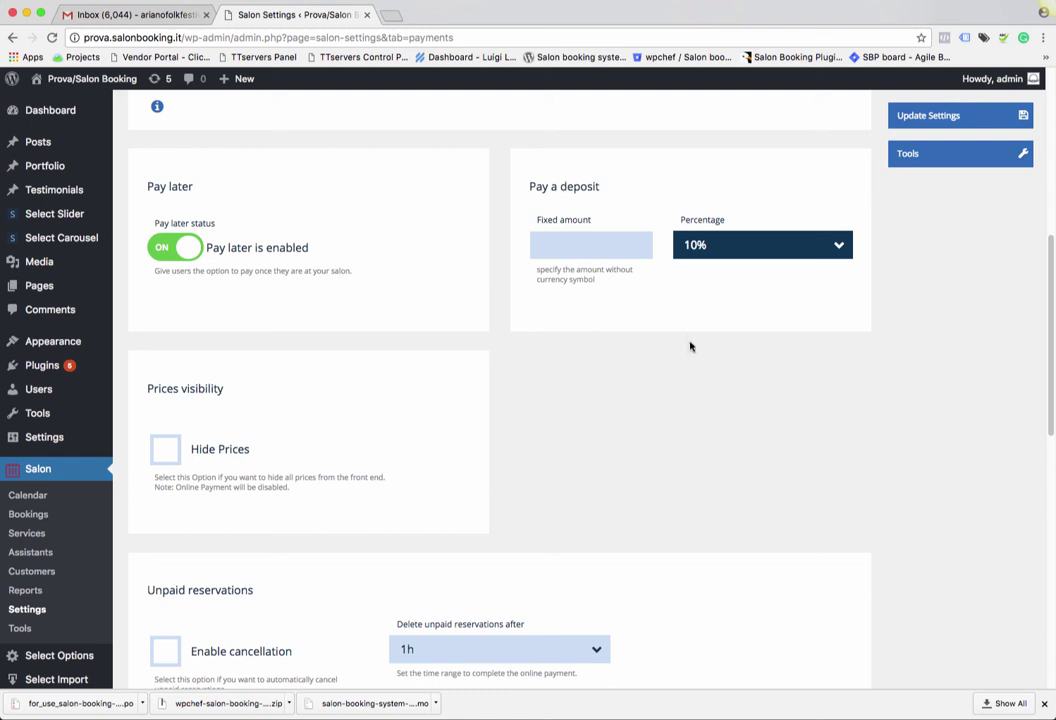
{"action": "left_click", "coordinate": [700, 244]}
{"action": "left_click", "coordinate": [715, 298]}
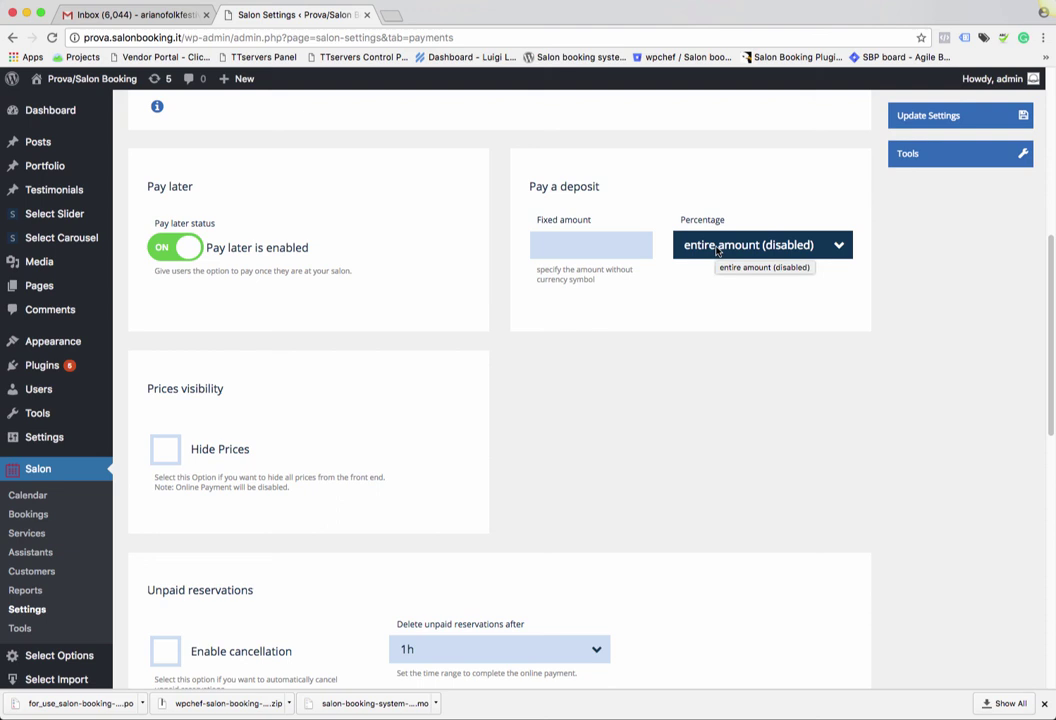
{"action": "left_click", "coordinate": [716, 248]}
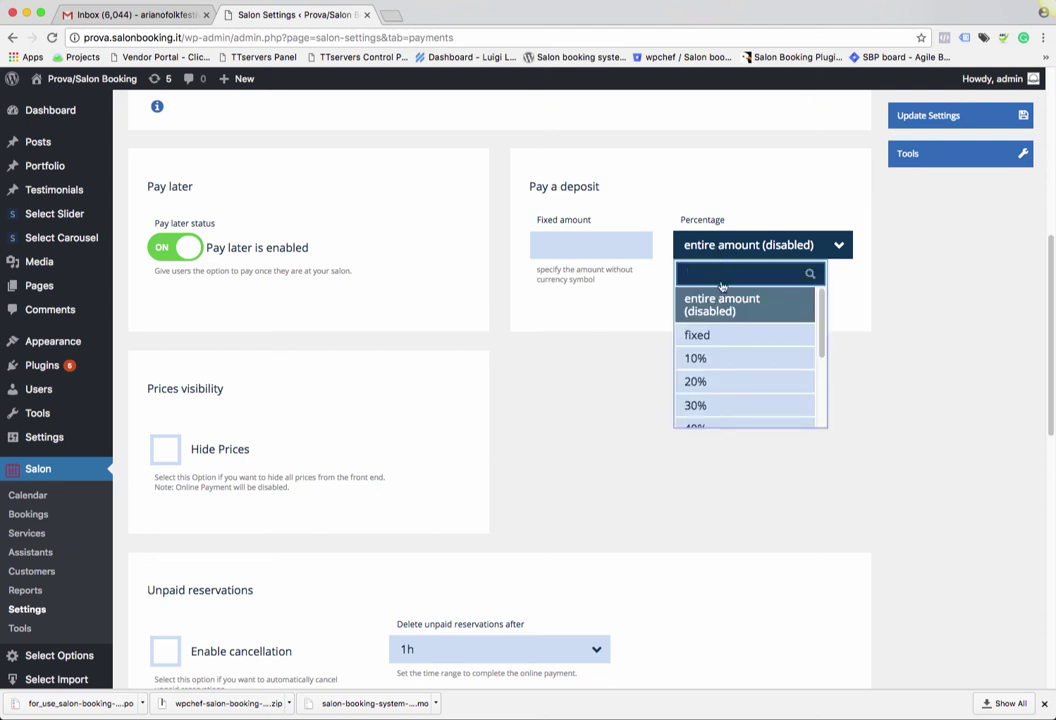
{"action": "left_click", "coordinate": [716, 232]}
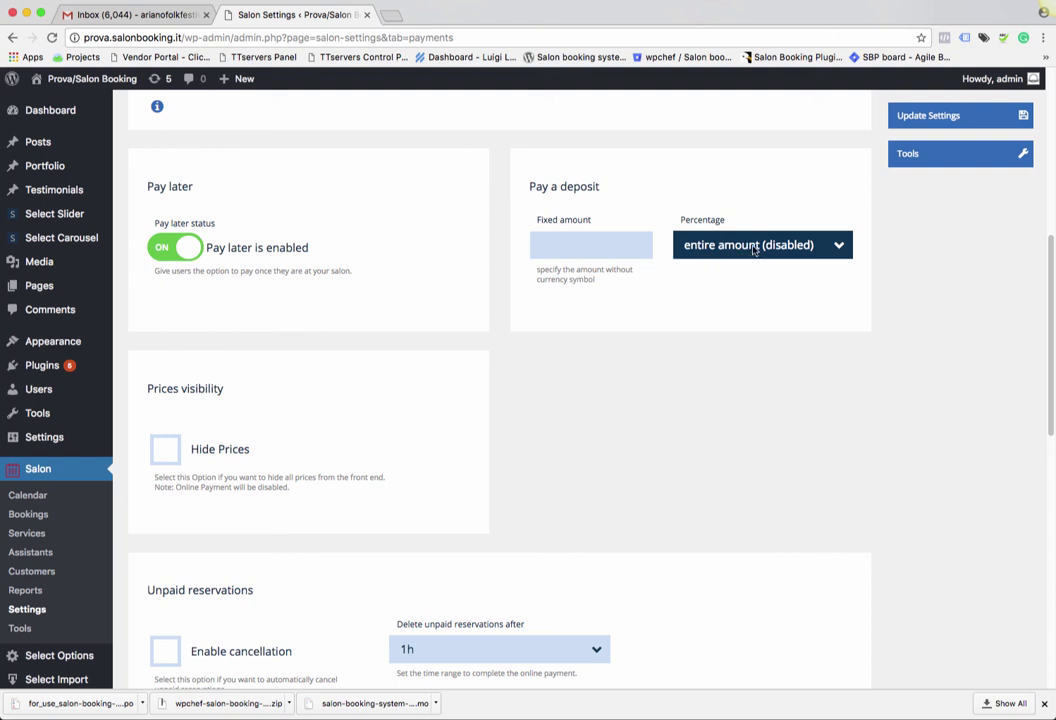
Step: Review the currency, payment methods and PayPal account e-mail options, and save the payment settings
{"action": "scroll", "coordinate": [427, 420], "scroll_direction": "down", "scroll_amount": 5}
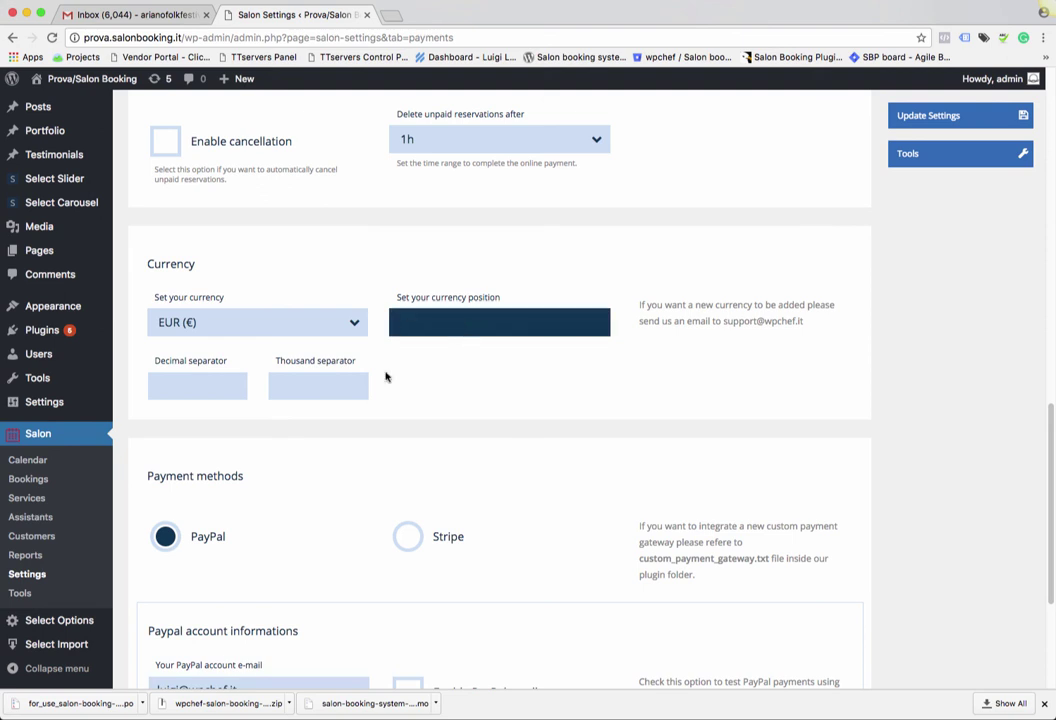
{"action": "scroll", "coordinate": [386, 376], "scroll_direction": "down", "scroll_amount": 2}
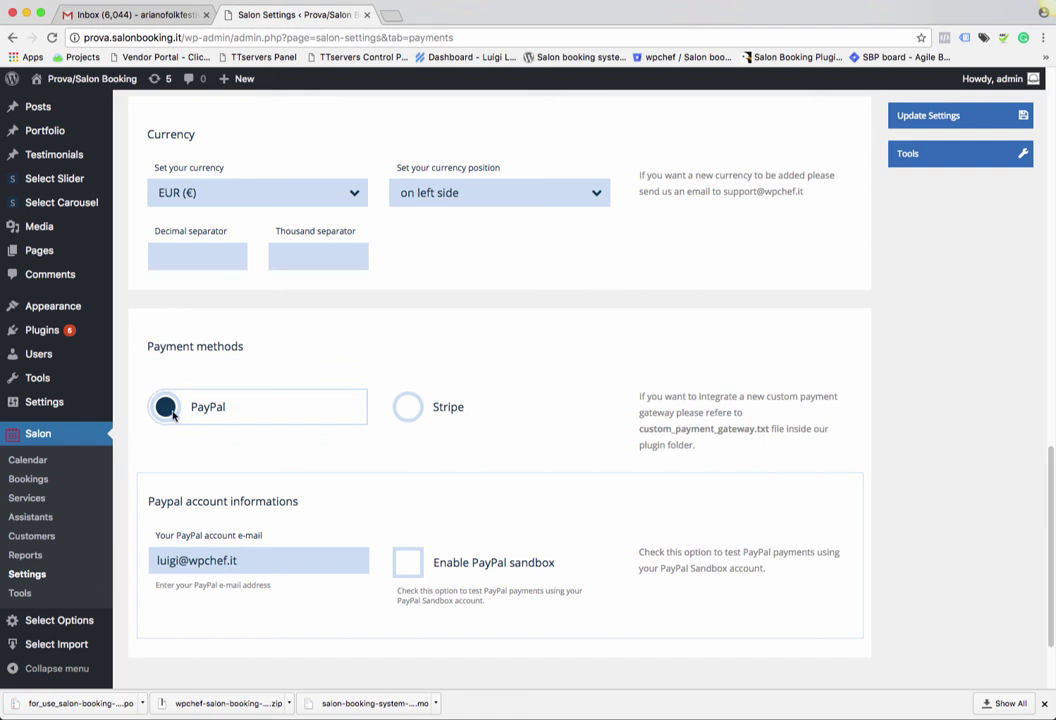
{"action": "left_click_drag", "start_coordinate": [257, 563], "coordinate": [143, 565]}
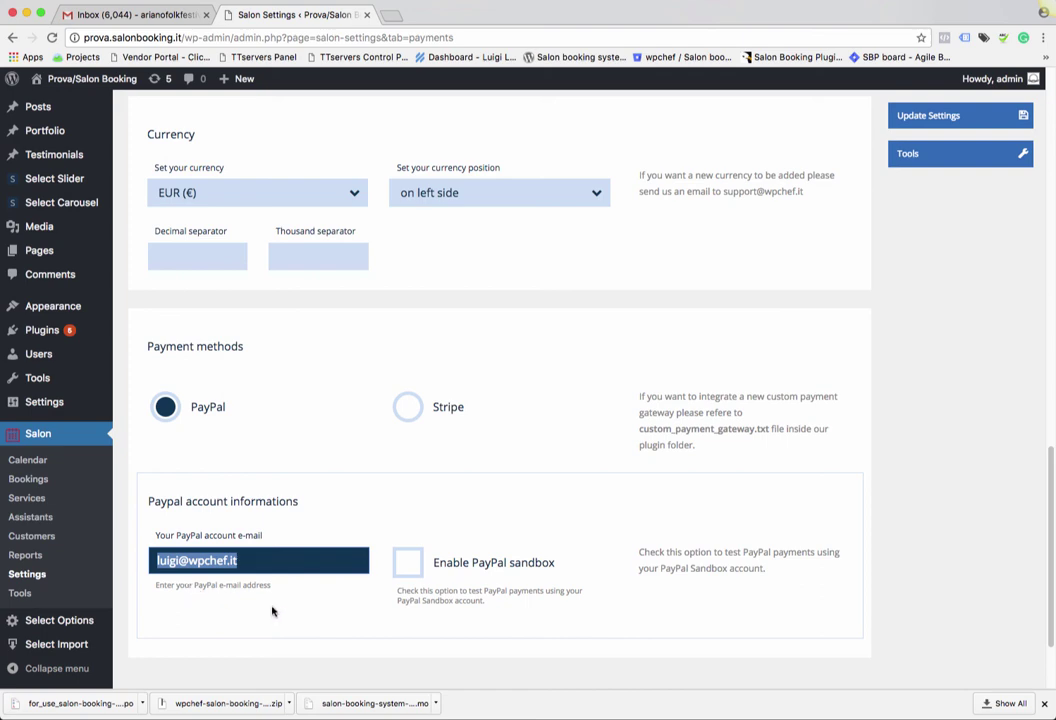
{"action": "scroll", "coordinate": [879, 299], "scroll_direction": "up", "scroll_amount": 10}
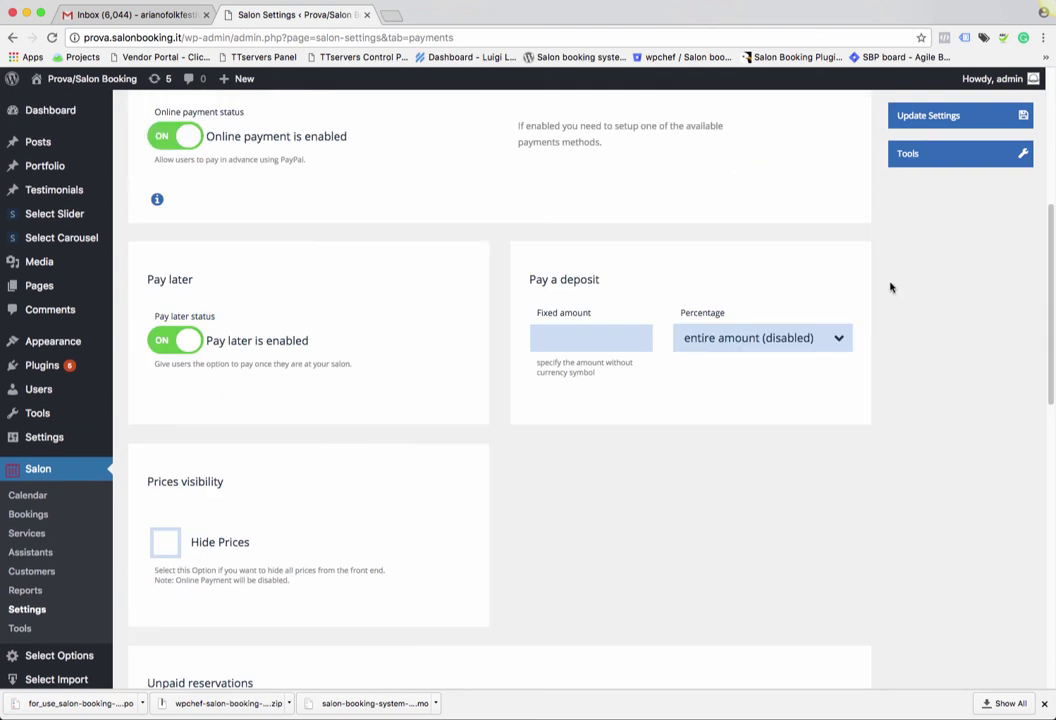
{"action": "left_click", "coordinate": [936, 118]}
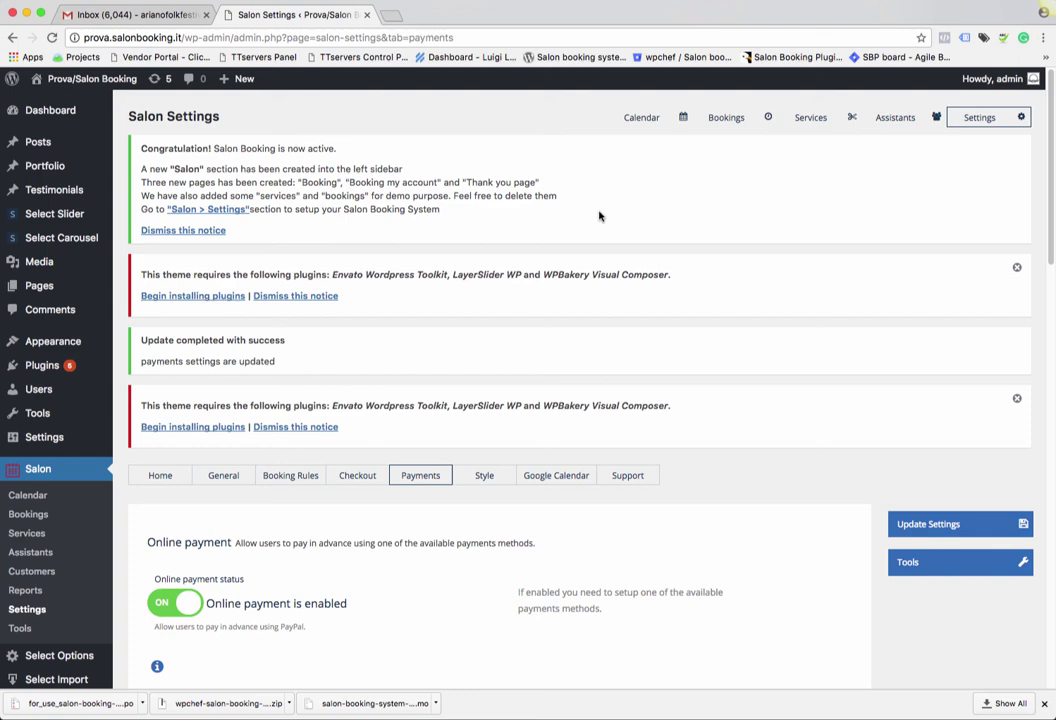
{"action": "scroll", "coordinate": [100, 425], "scroll_direction": "down", "scroll_amount": 3}
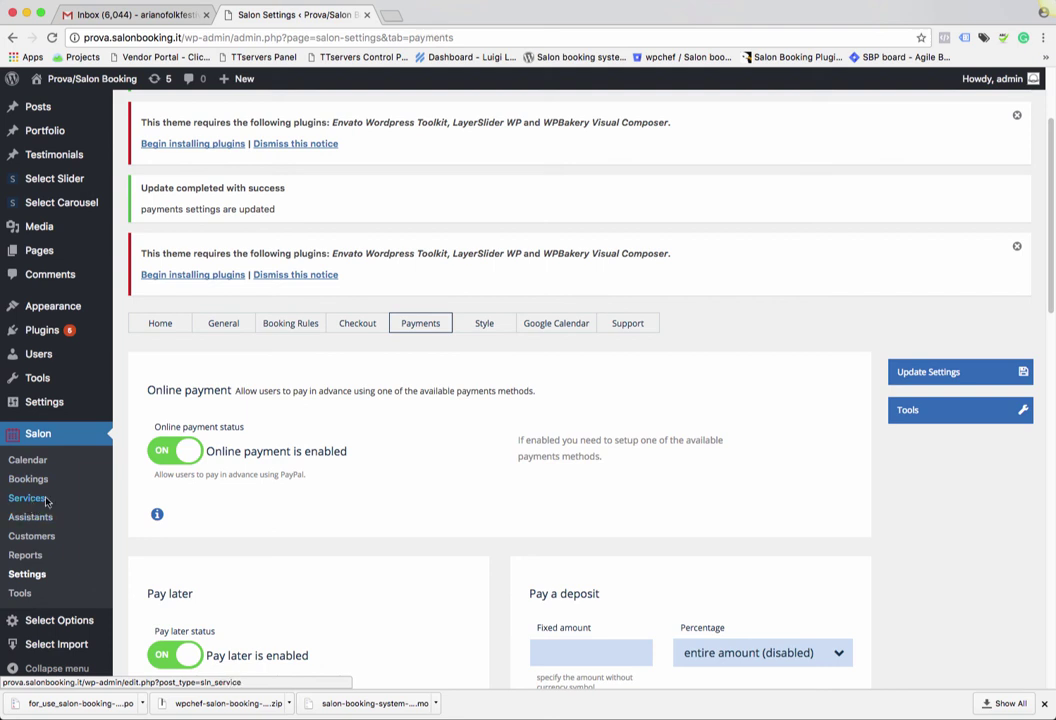
{"action": "scroll", "coordinate": [269, 390], "scroll_direction": "up", "scroll_amount": 3}
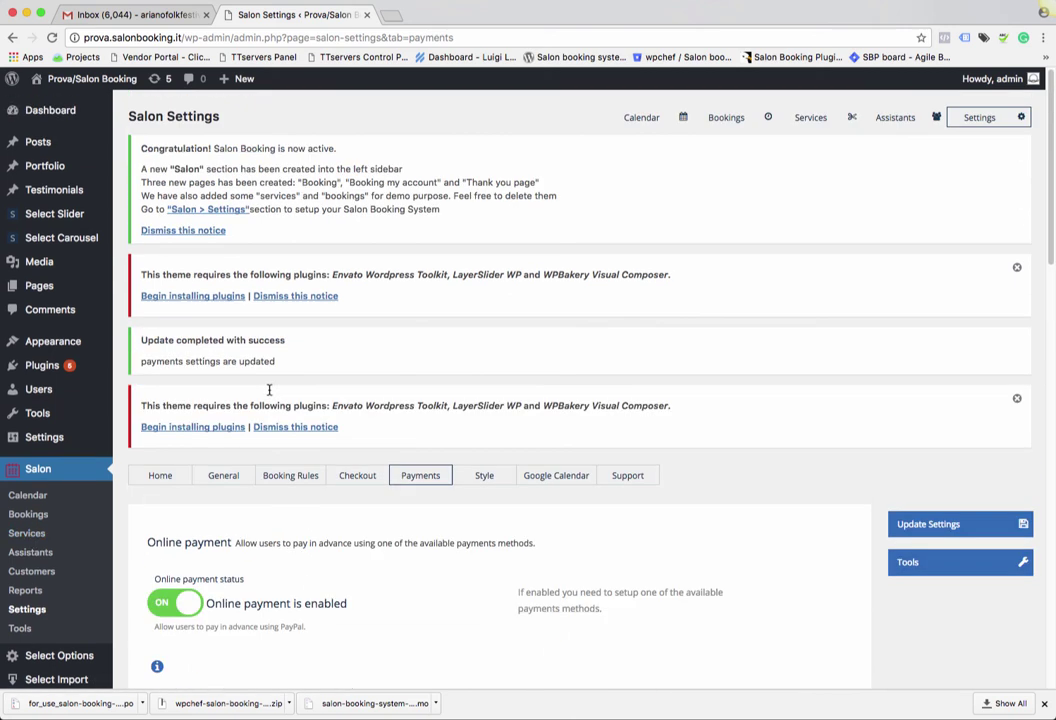
{"action": "mouse_move", "coordinate": [97, 79]}
{"action": "mouse_move", "coordinate": [641, 700]}
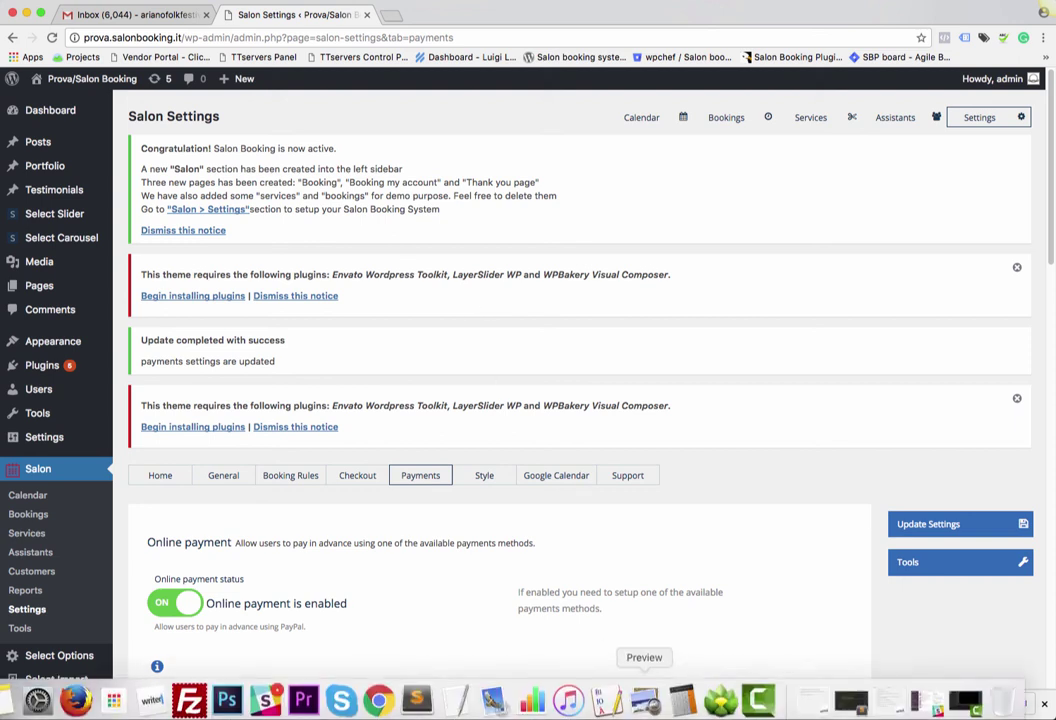